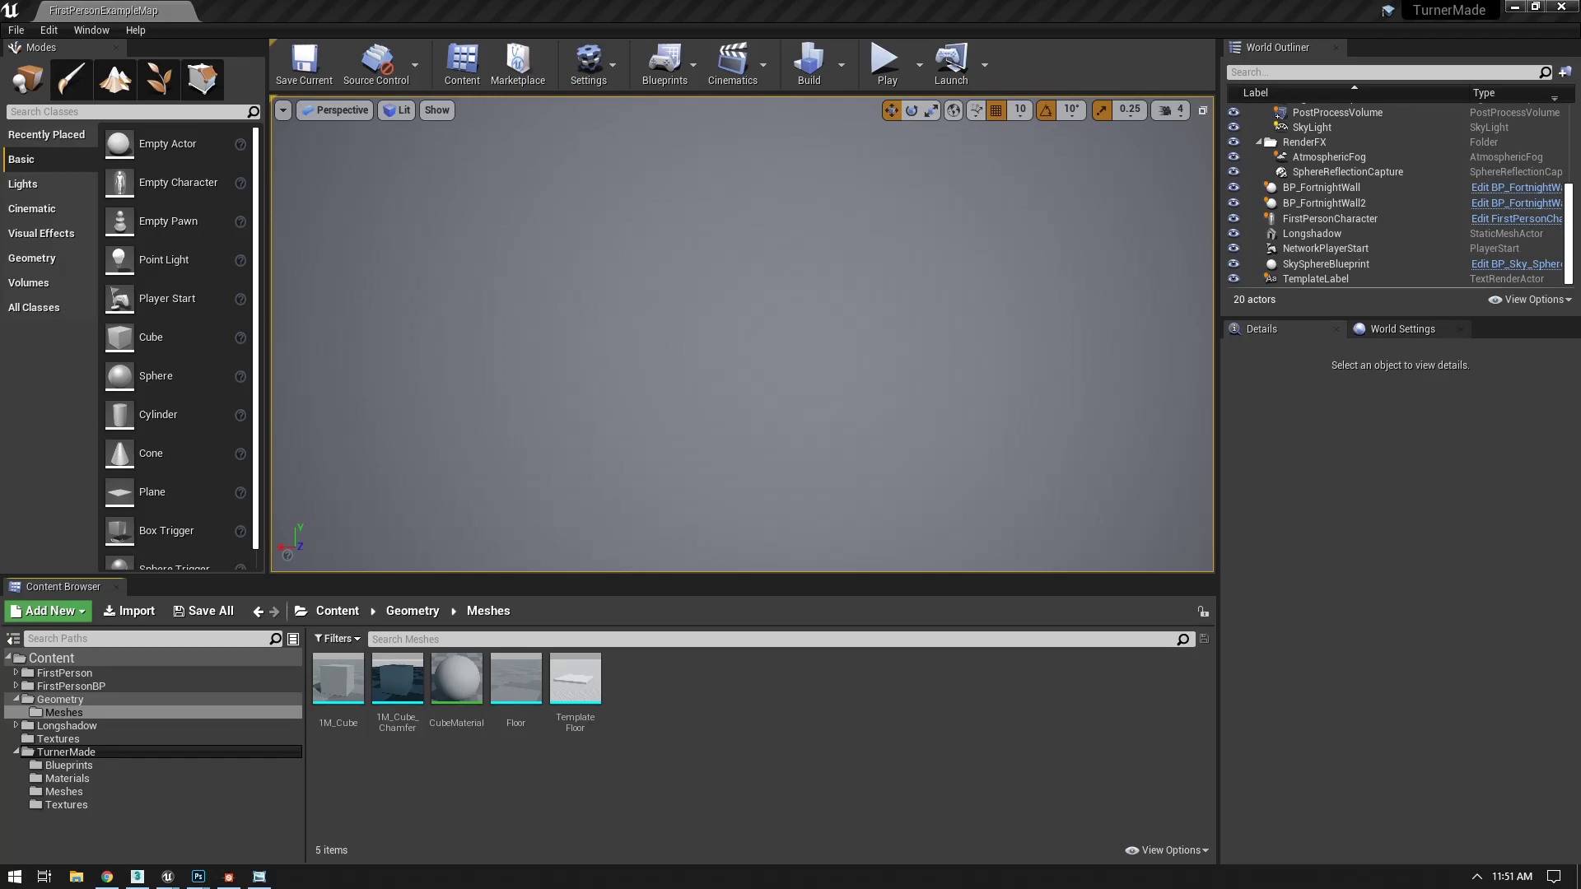
- Switch to the browser and examine image results for "plaster broken brick wall", previewing the Dreamstime cracked plaster and ArtStation damaged brick references
key(alt+Tab)
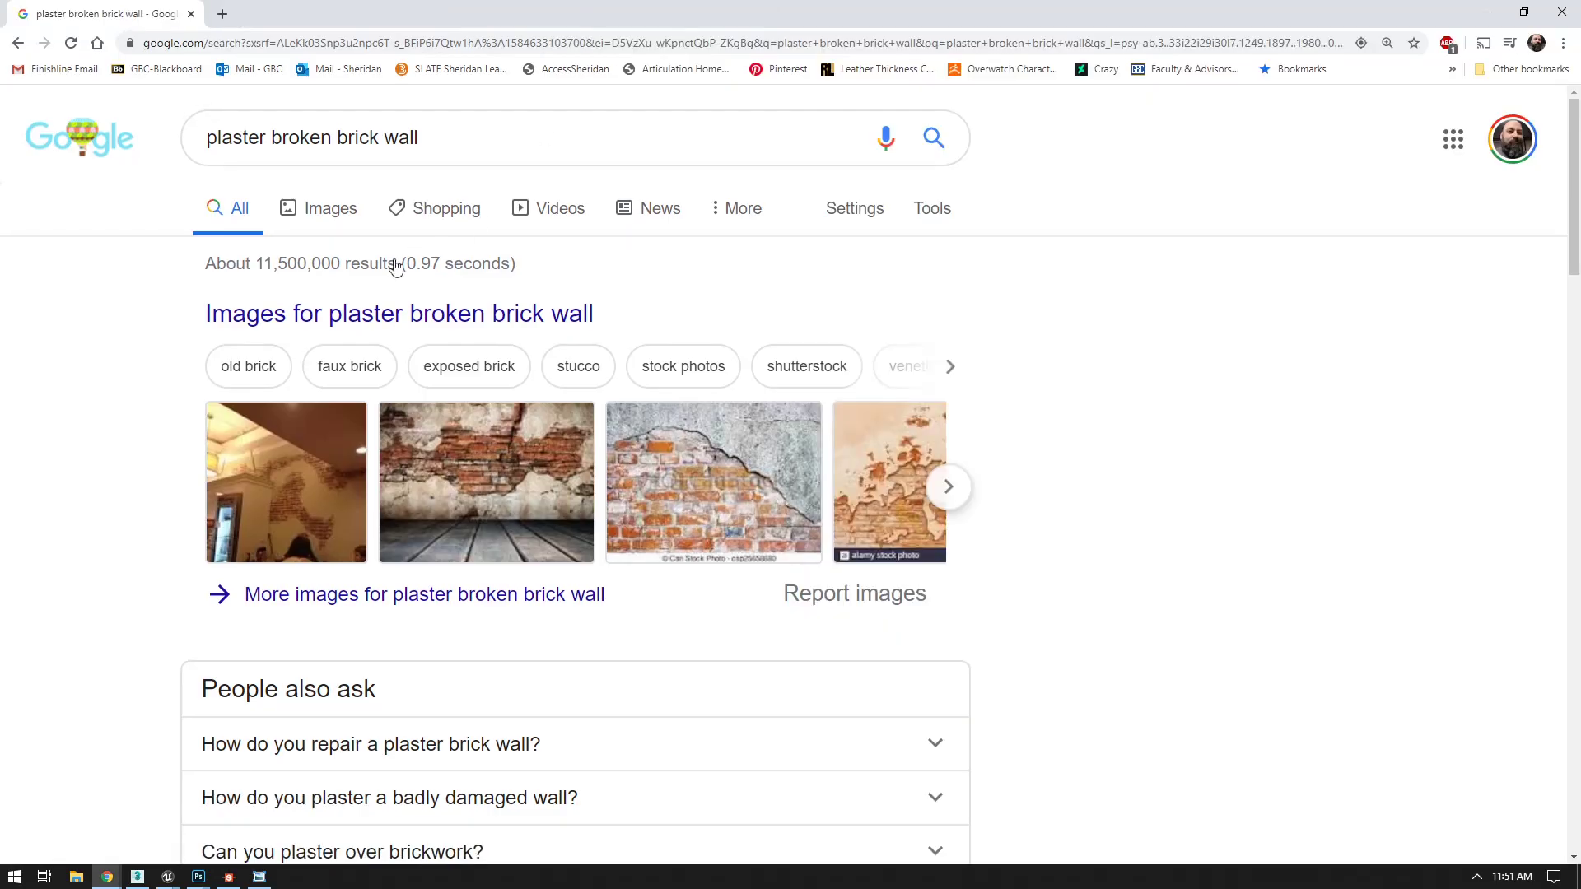
click(325, 209)
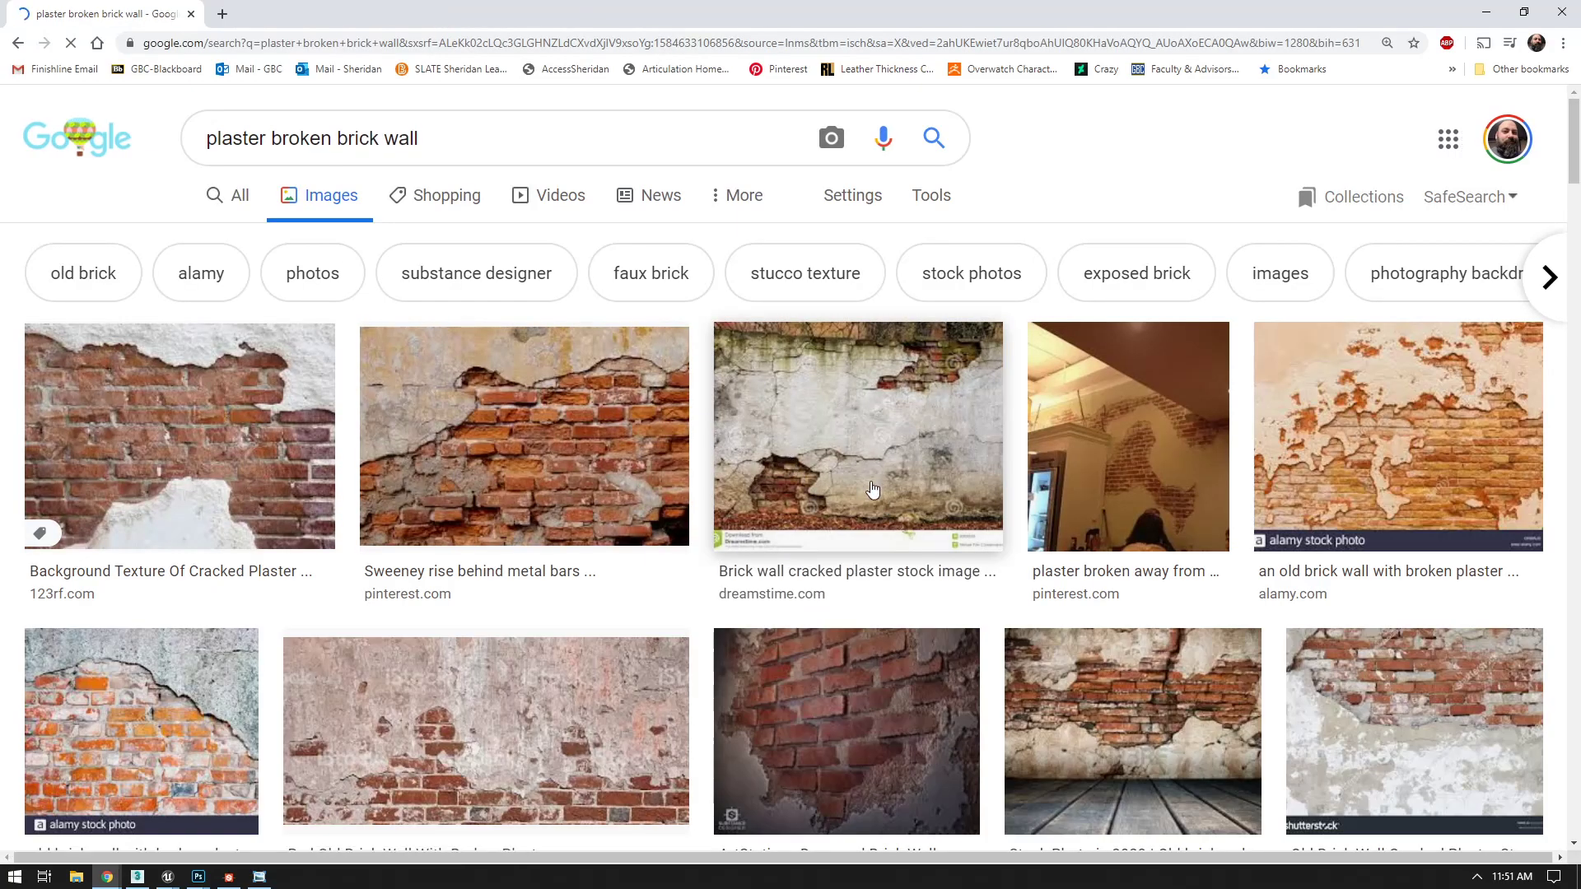
click(827, 425)
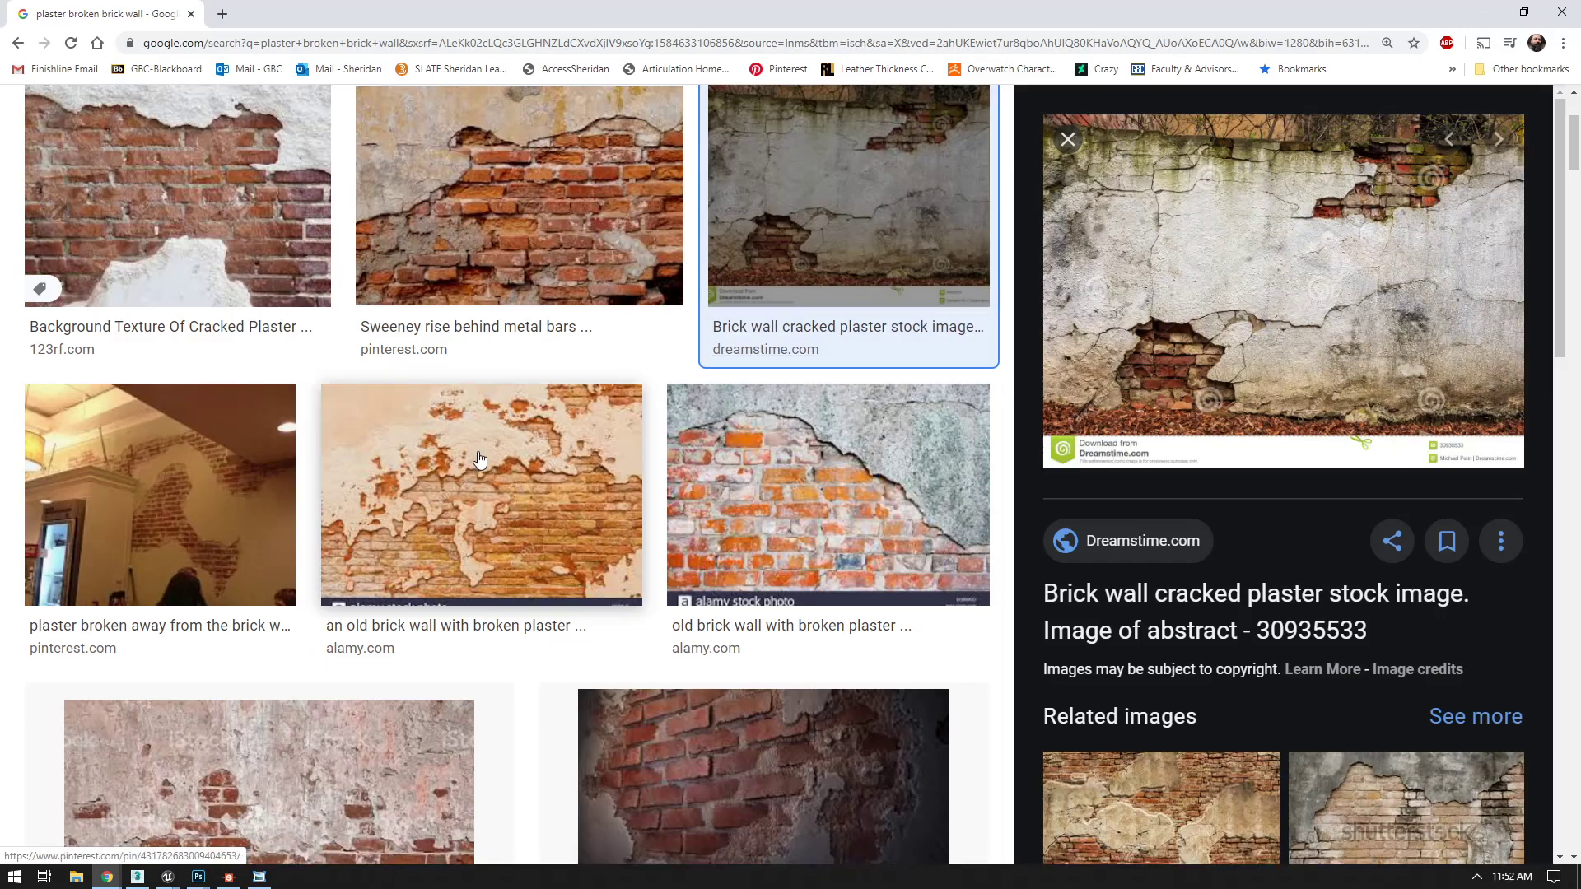
scroll(591, 491, down, 2)
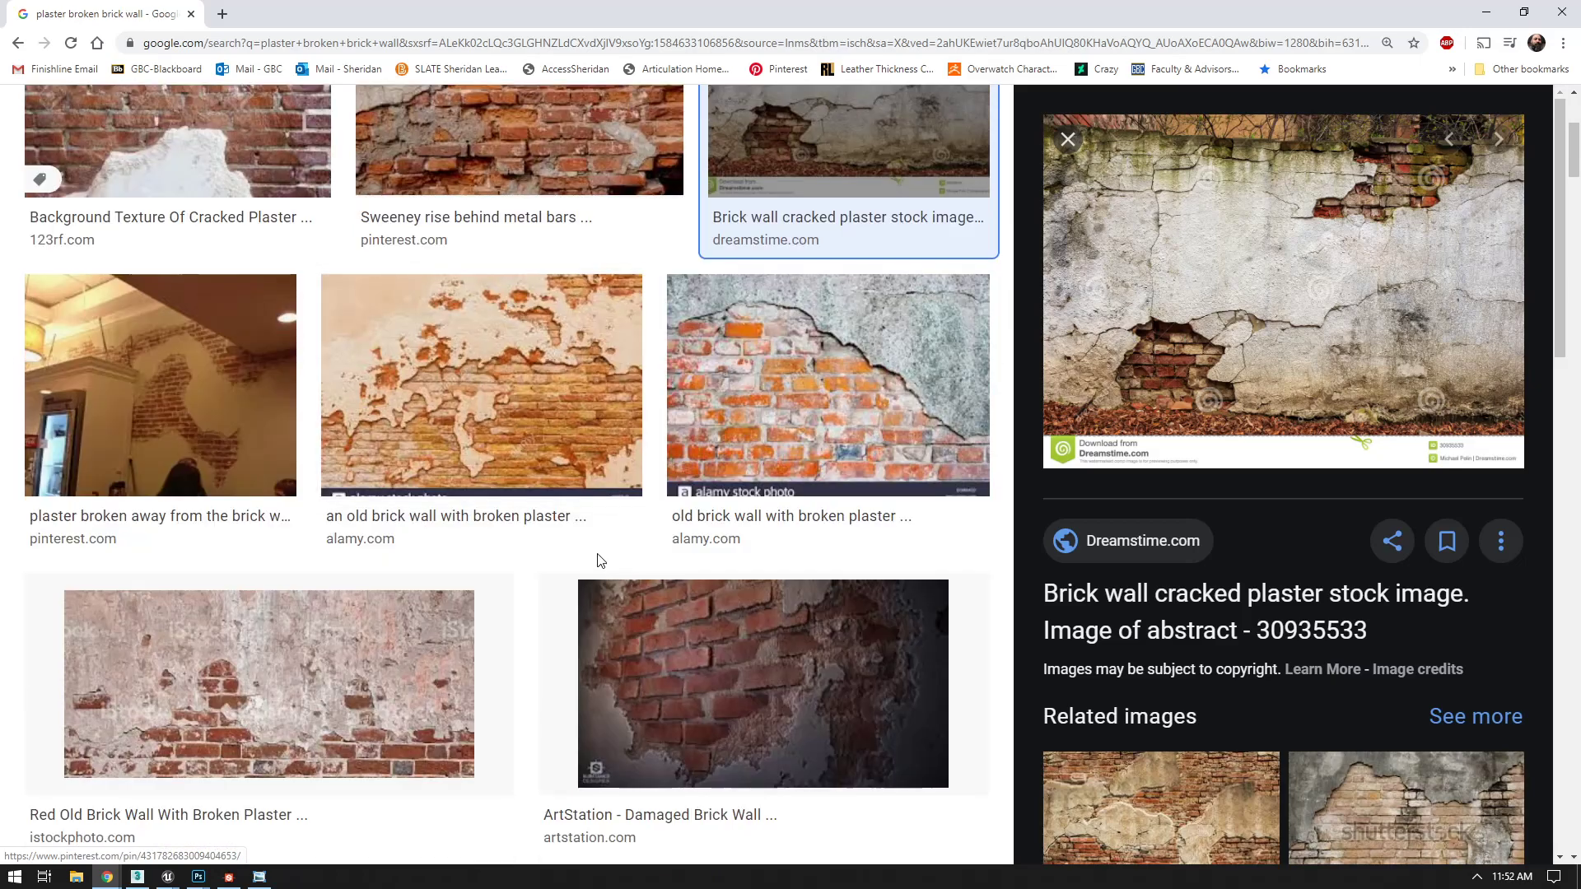
click(731, 678)
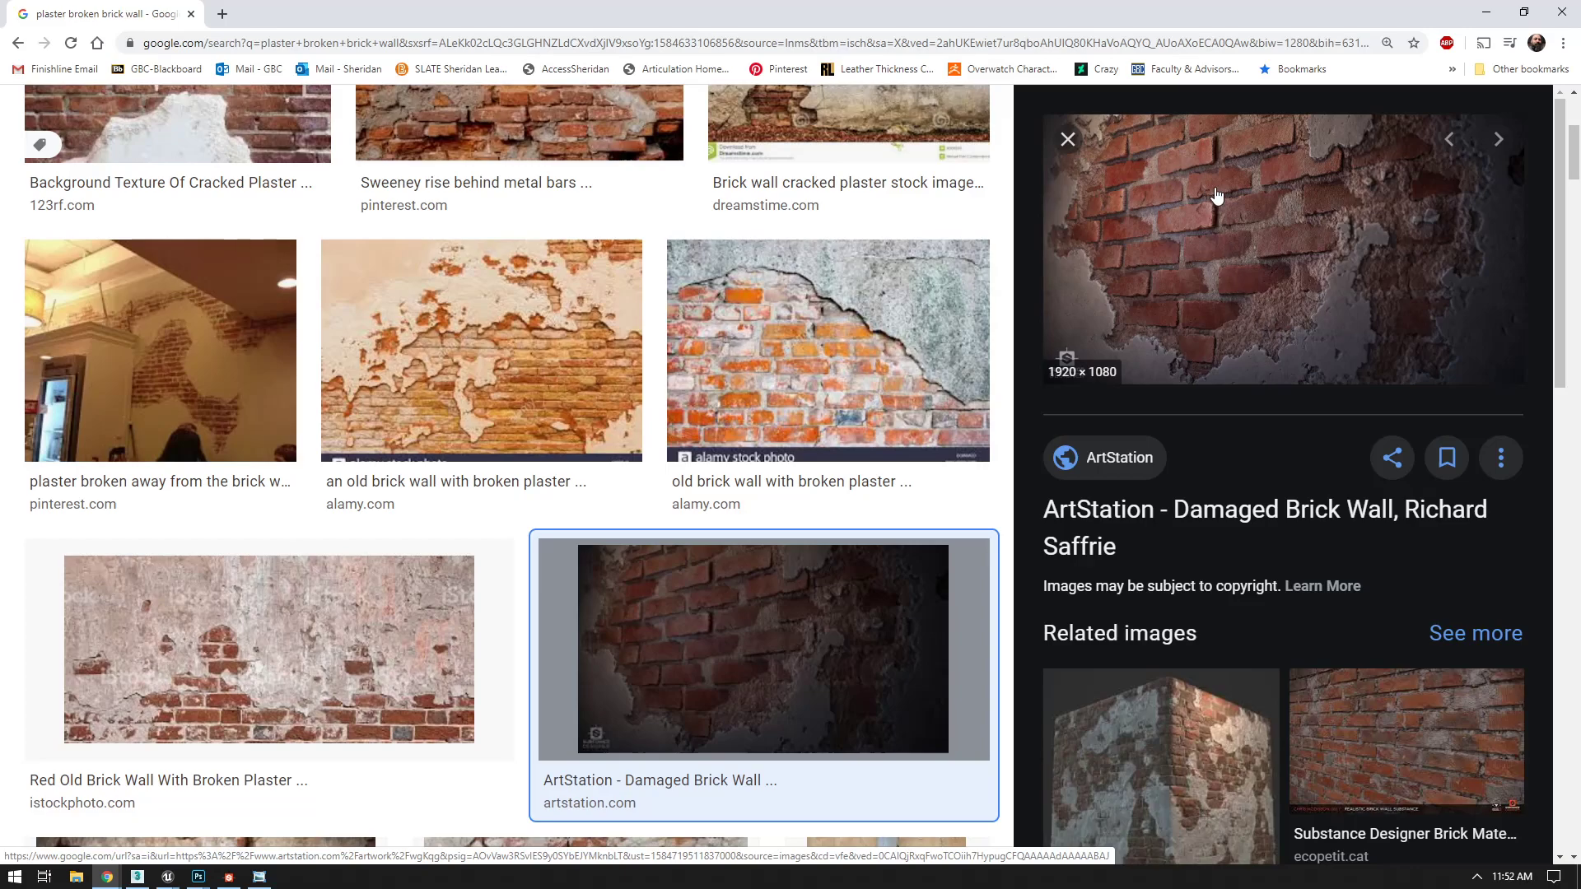
scroll(519, 536, down, 4)
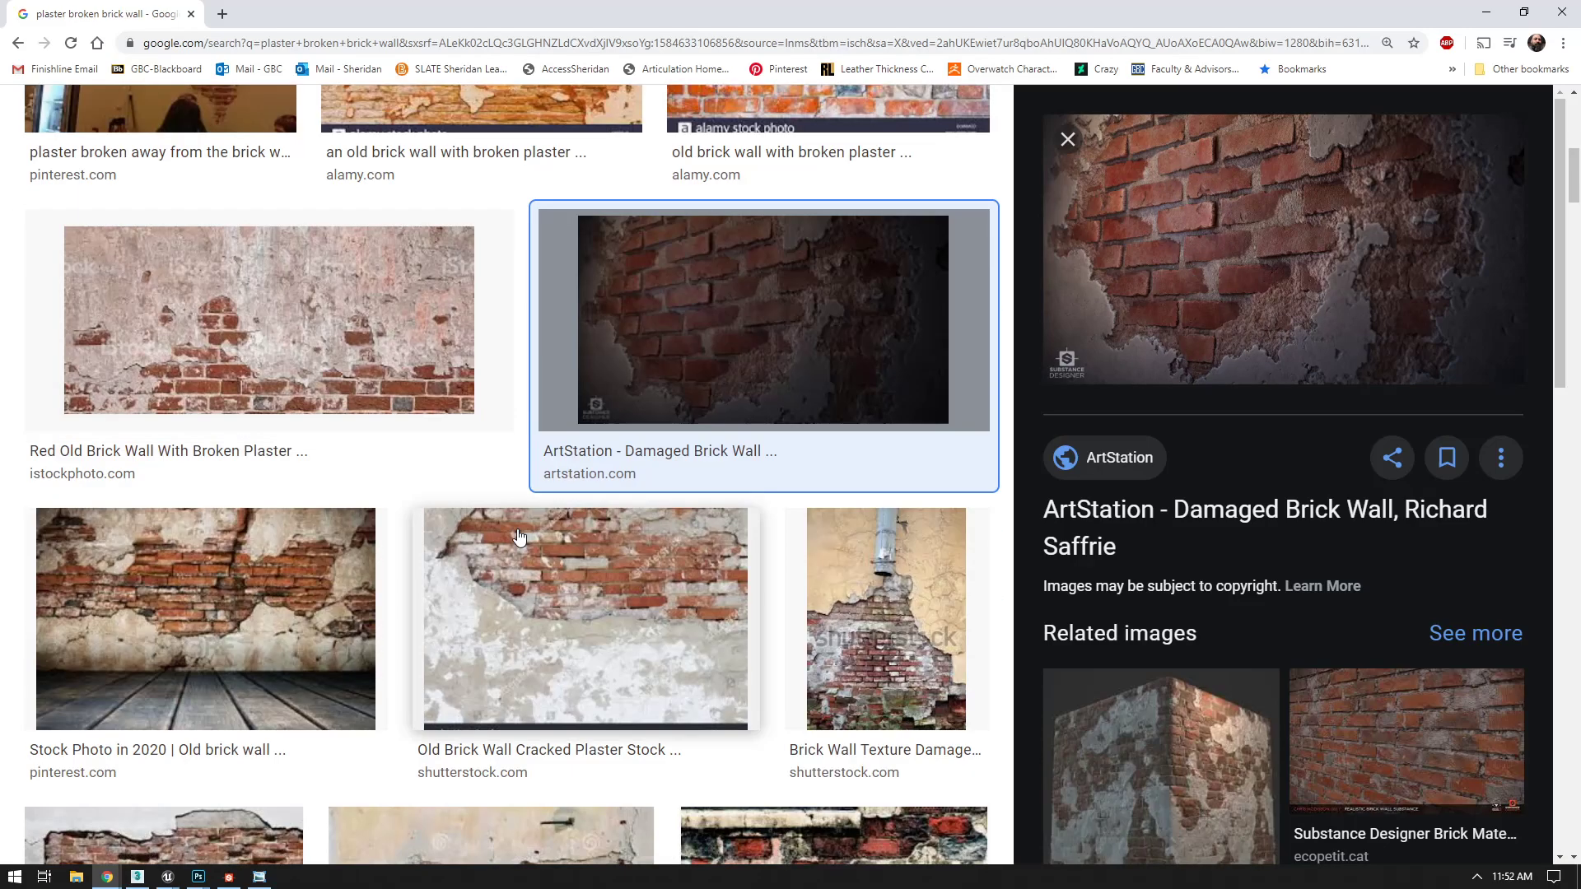
scroll(519, 535, down, 8)
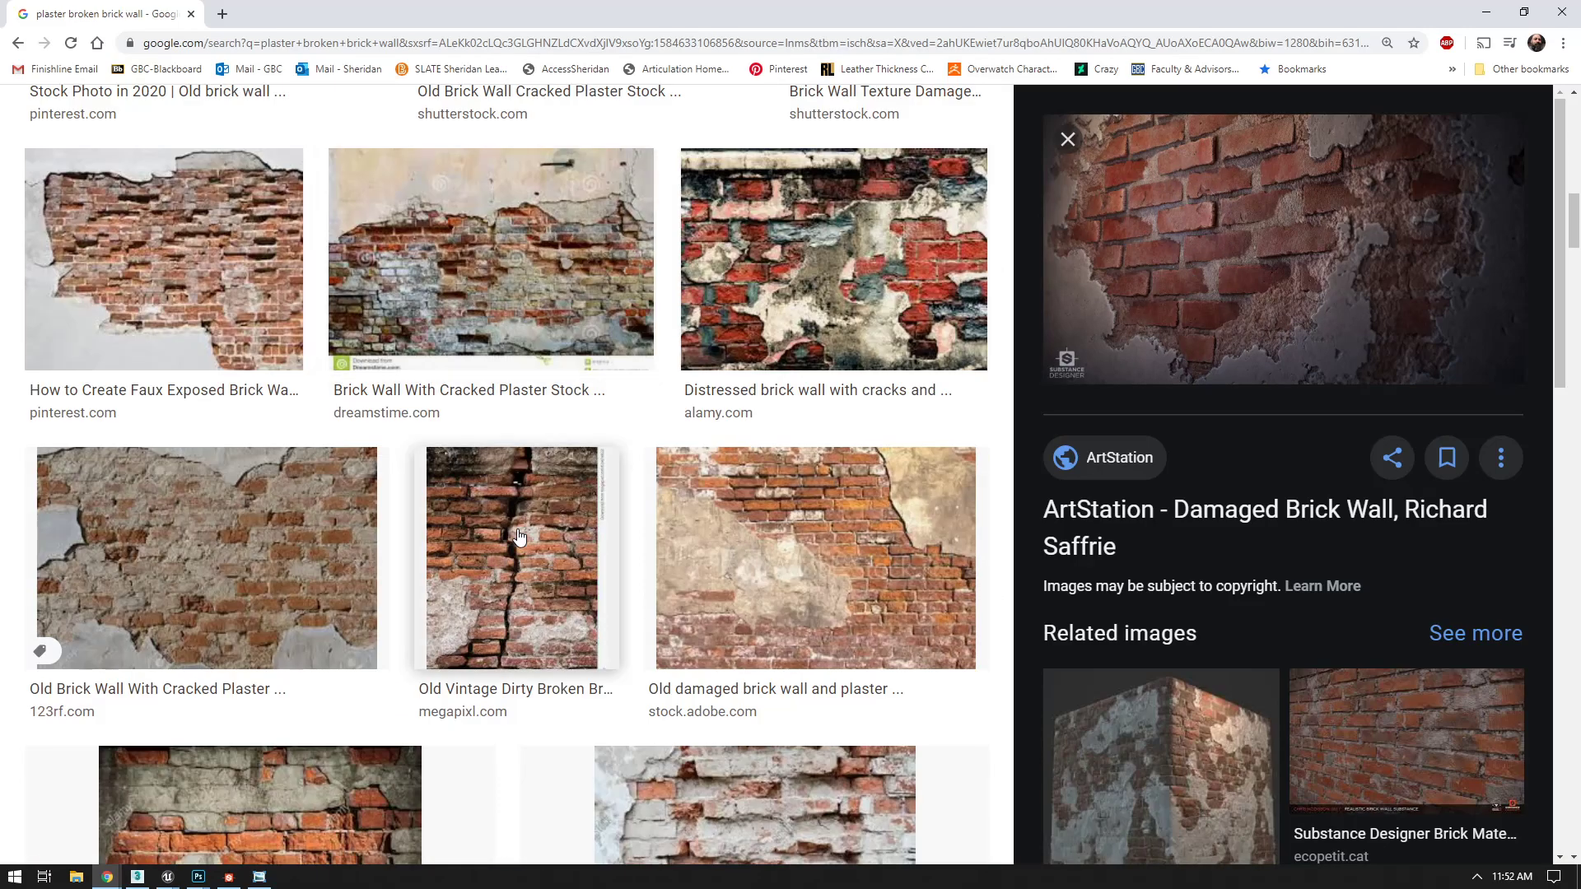
scroll(519, 536, down, 4)
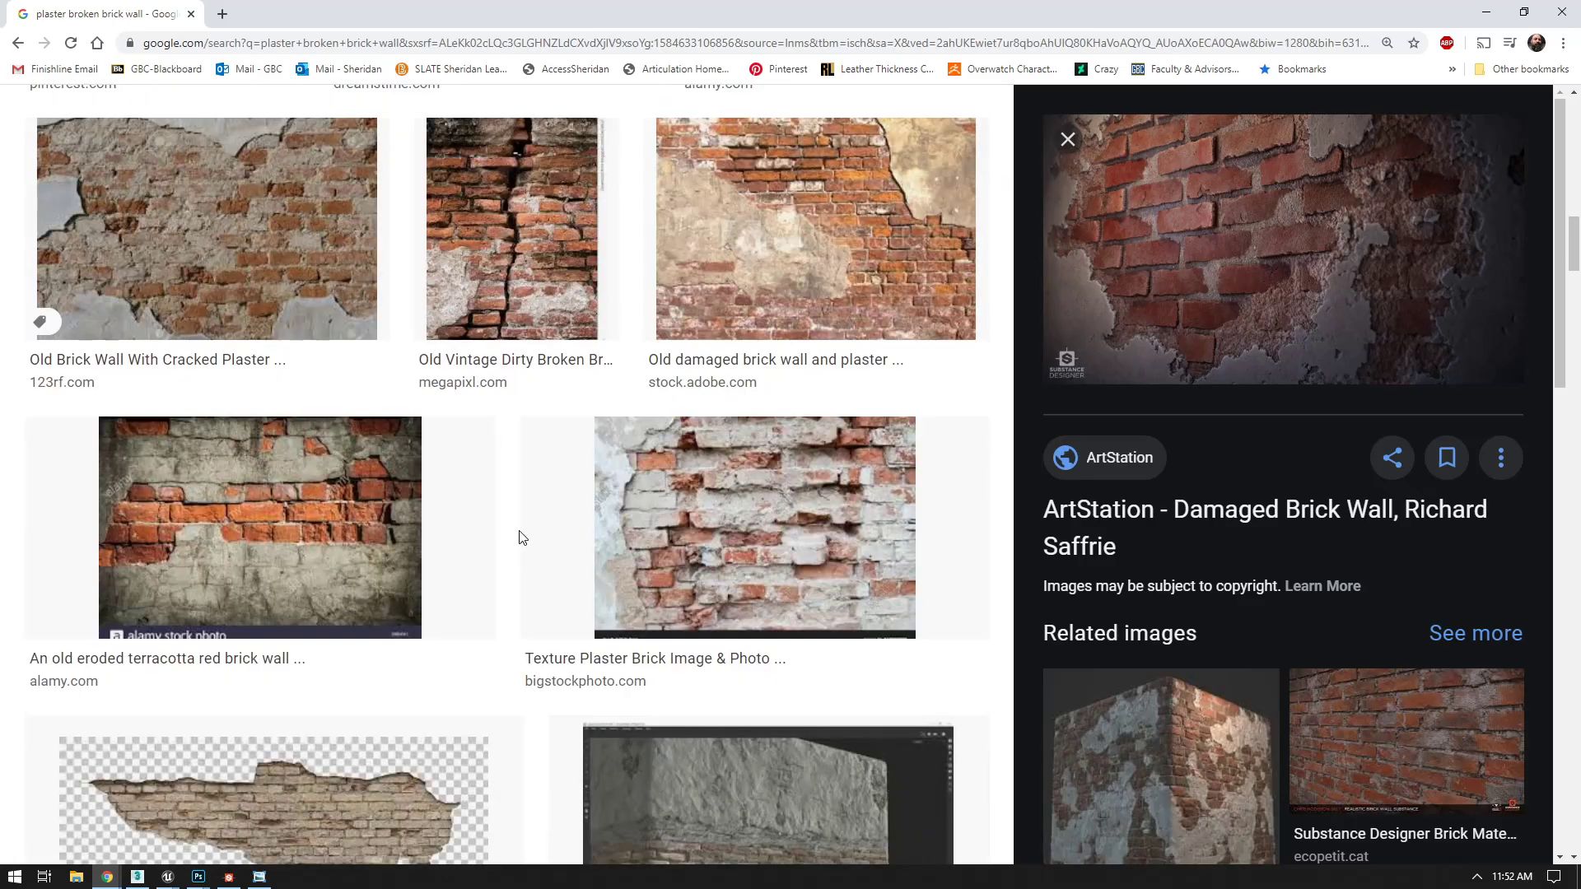
scroll(519, 538, down, 3)
scroll(518, 522, up, 6)
scroll(439, 125, up, 4)
- Switch to 3ds Max and start a Plane primitive with 3D snapping turned on
key(alt+Tab)
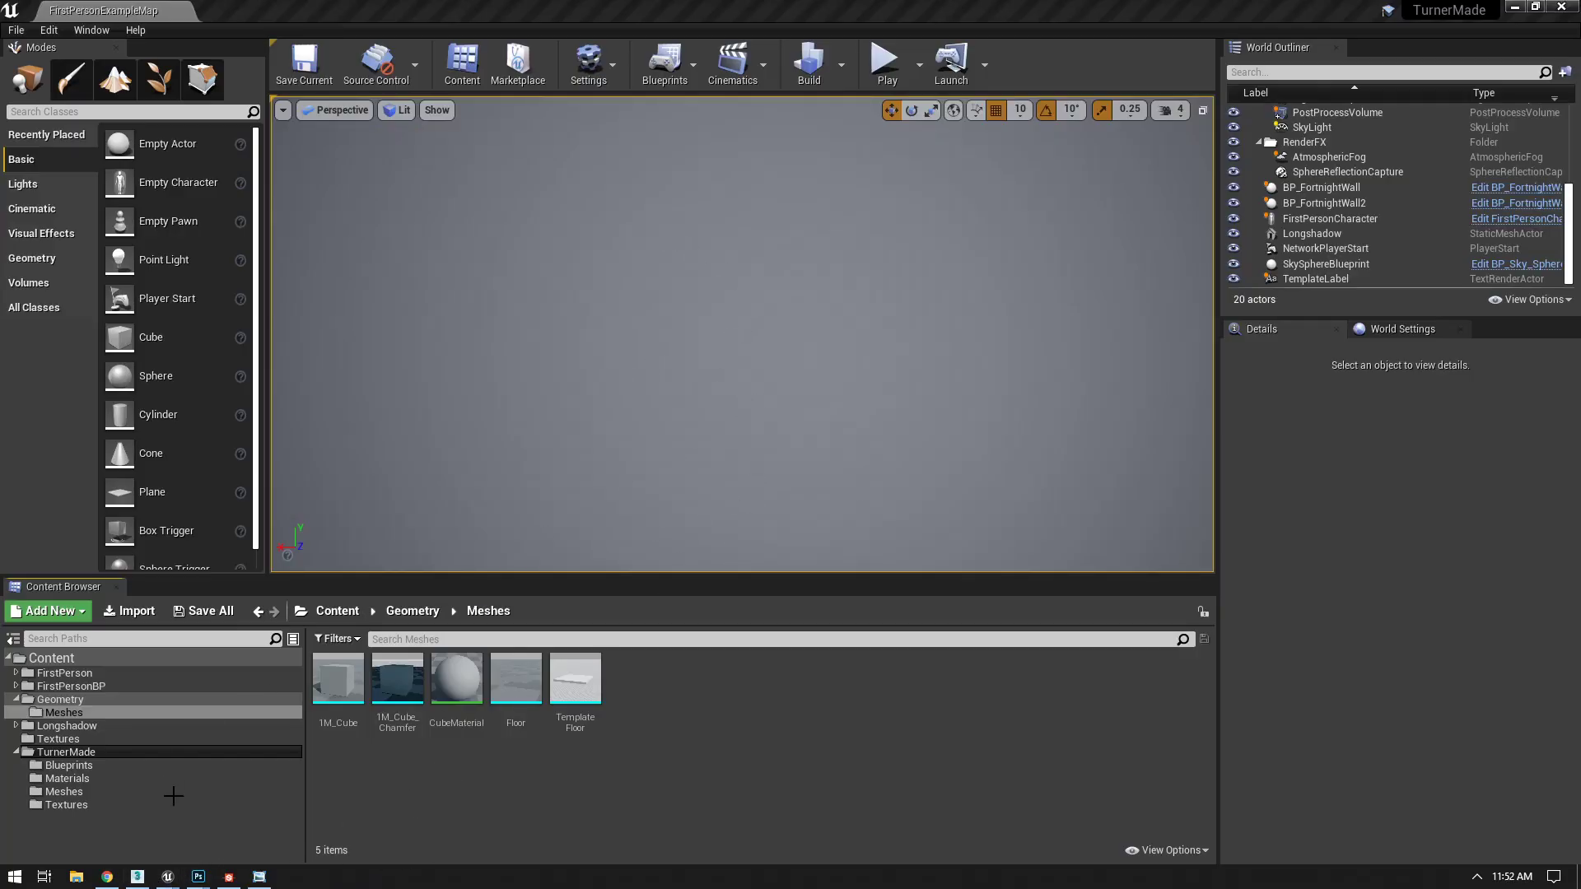
click(147, 878)
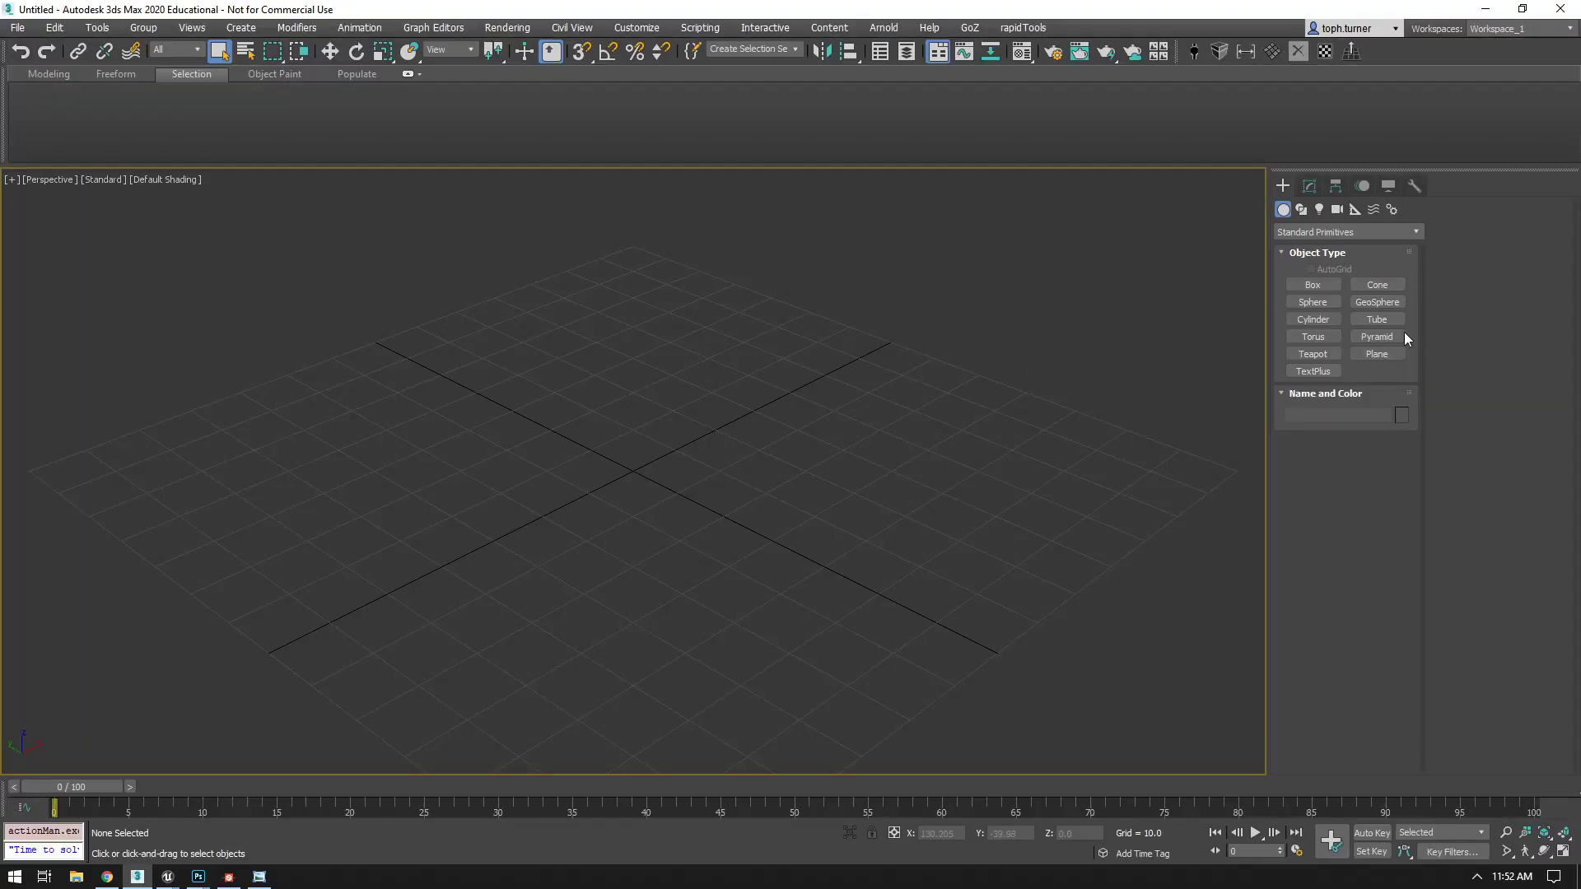
click(1399, 356)
key(s)
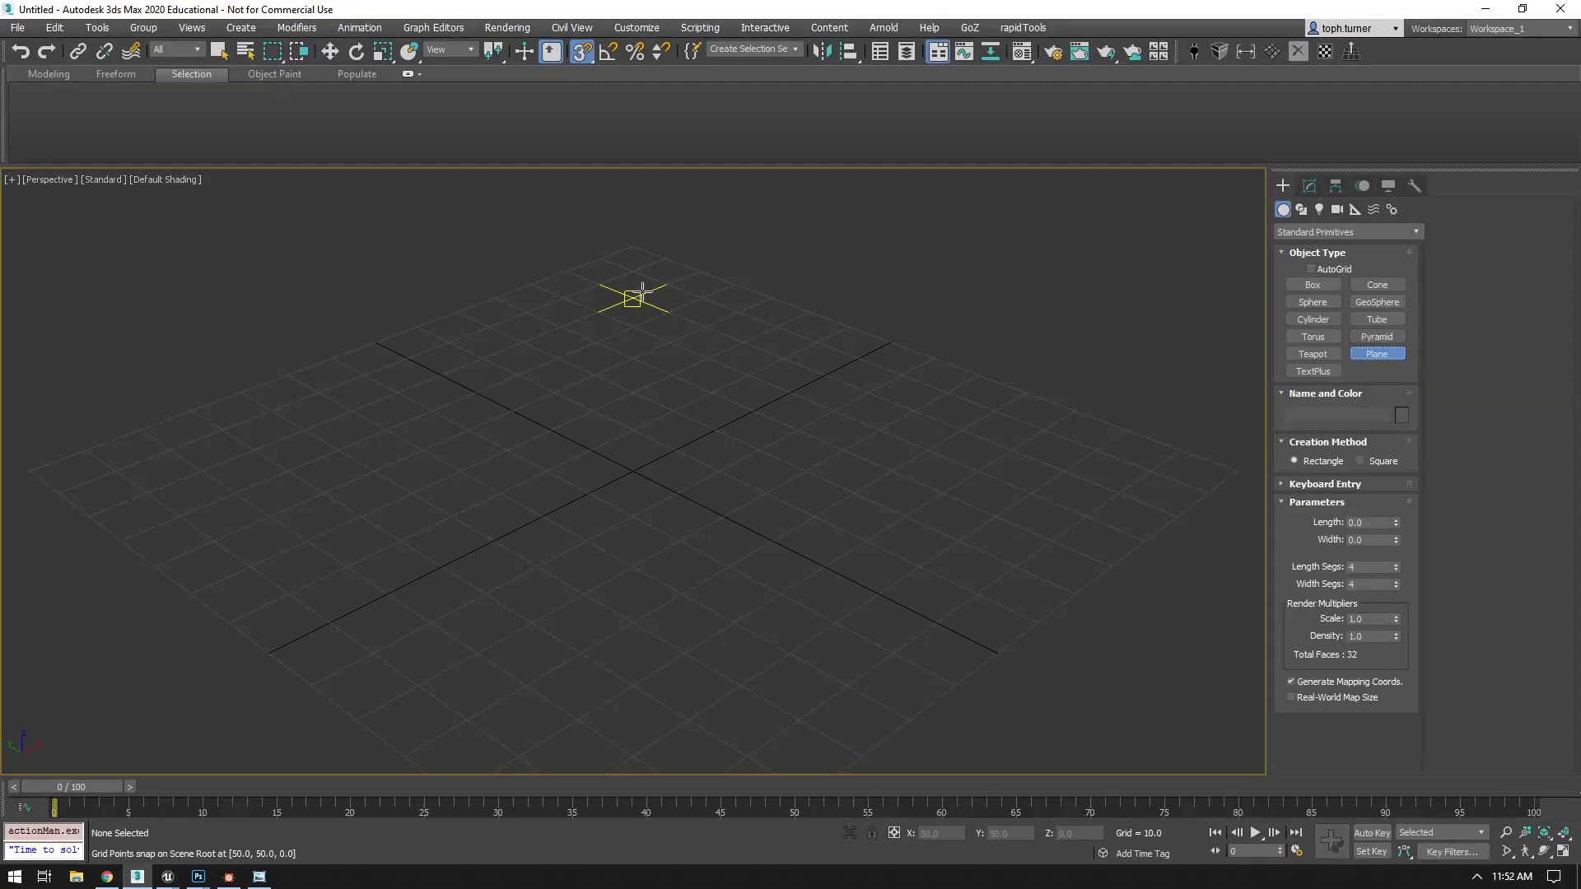
drag(632, 247, 645, 800)
scroll(646, 759, down, 3)
scroll(644, 763, down, 2)
middle_drag(692, 672, 693, 514)
key(Delete)
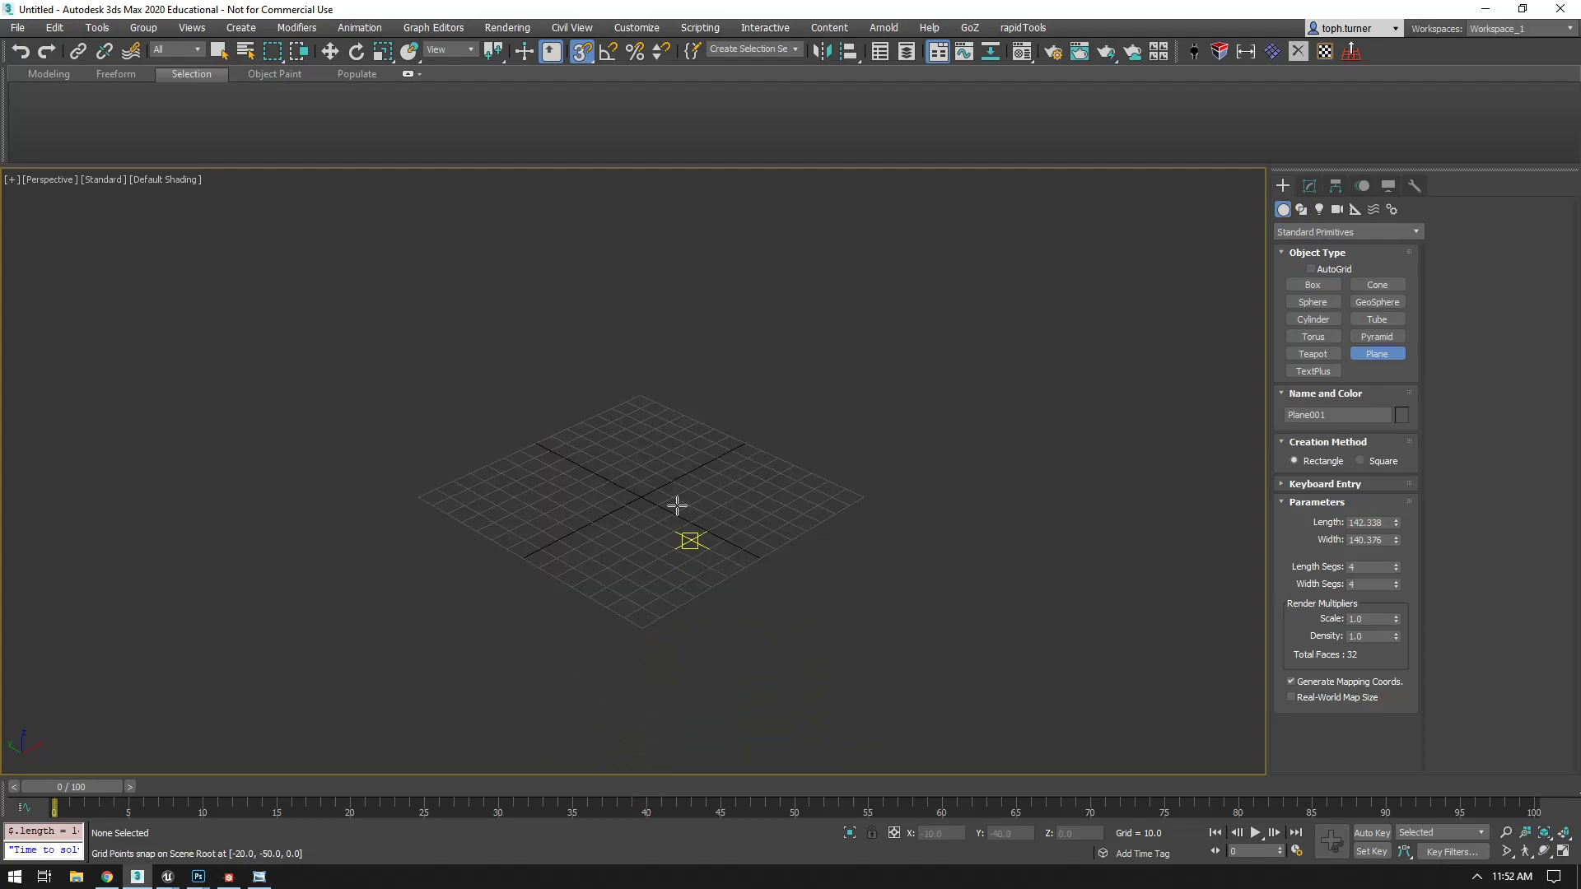
- Draw a plane of 140 by 140 units covering the whole home grid from corner to corner
drag(639, 396, 643, 627)
scroll(630, 573, up, 2)
alt+middle_drag(804, 557, 738, 607)
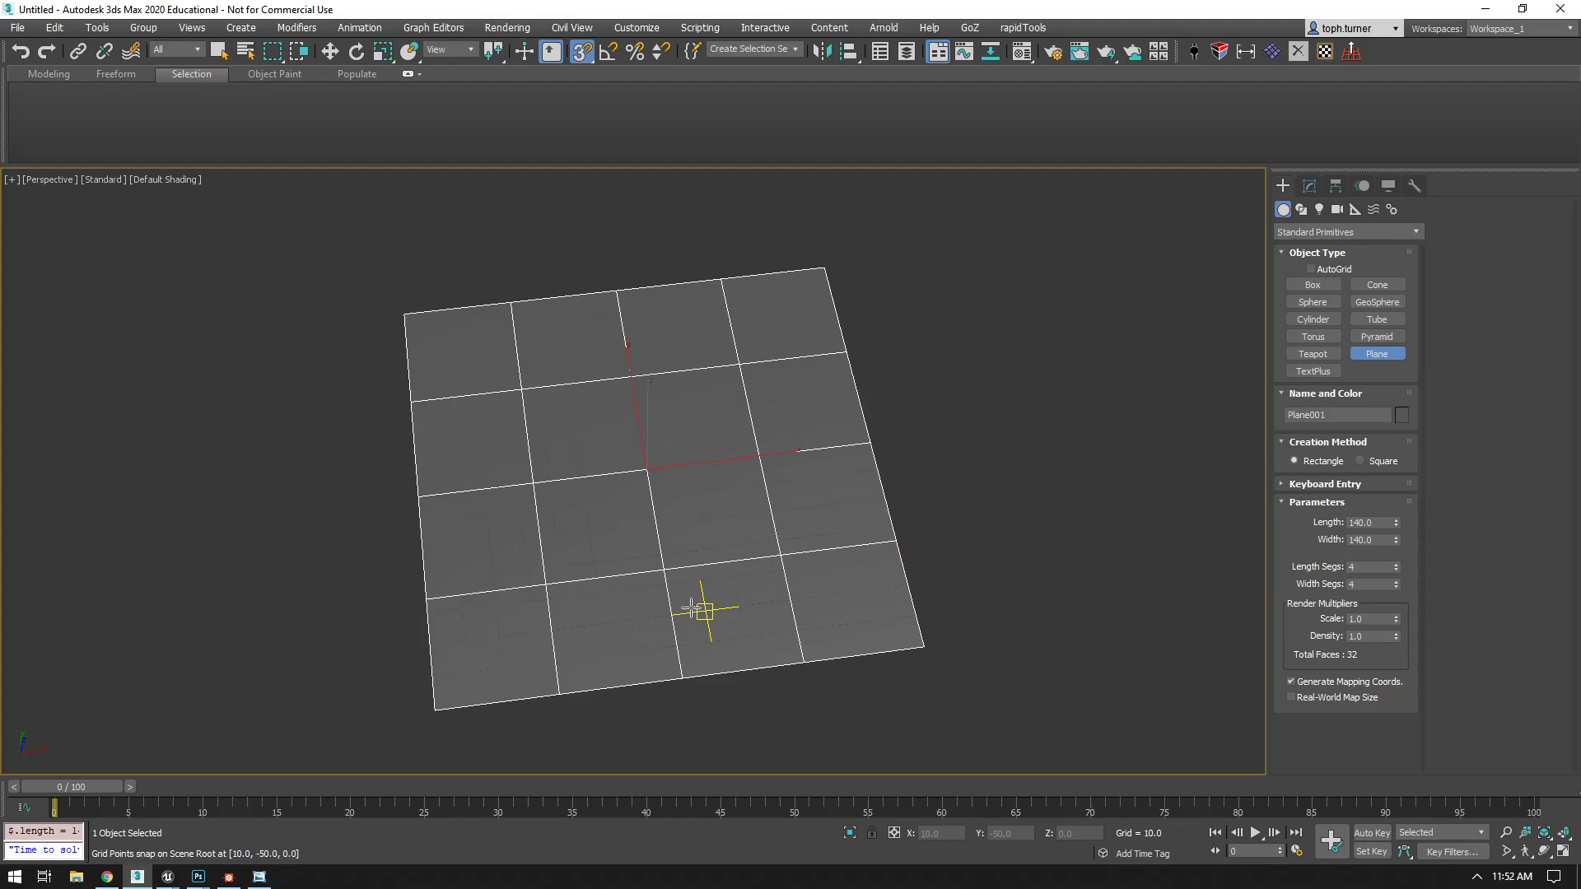
- Set both the length and width segments of the plane to 10
click(1390, 619)
drag(1369, 569, 1244, 574)
text(10)
key(Tab)
text(10)
key(Return)
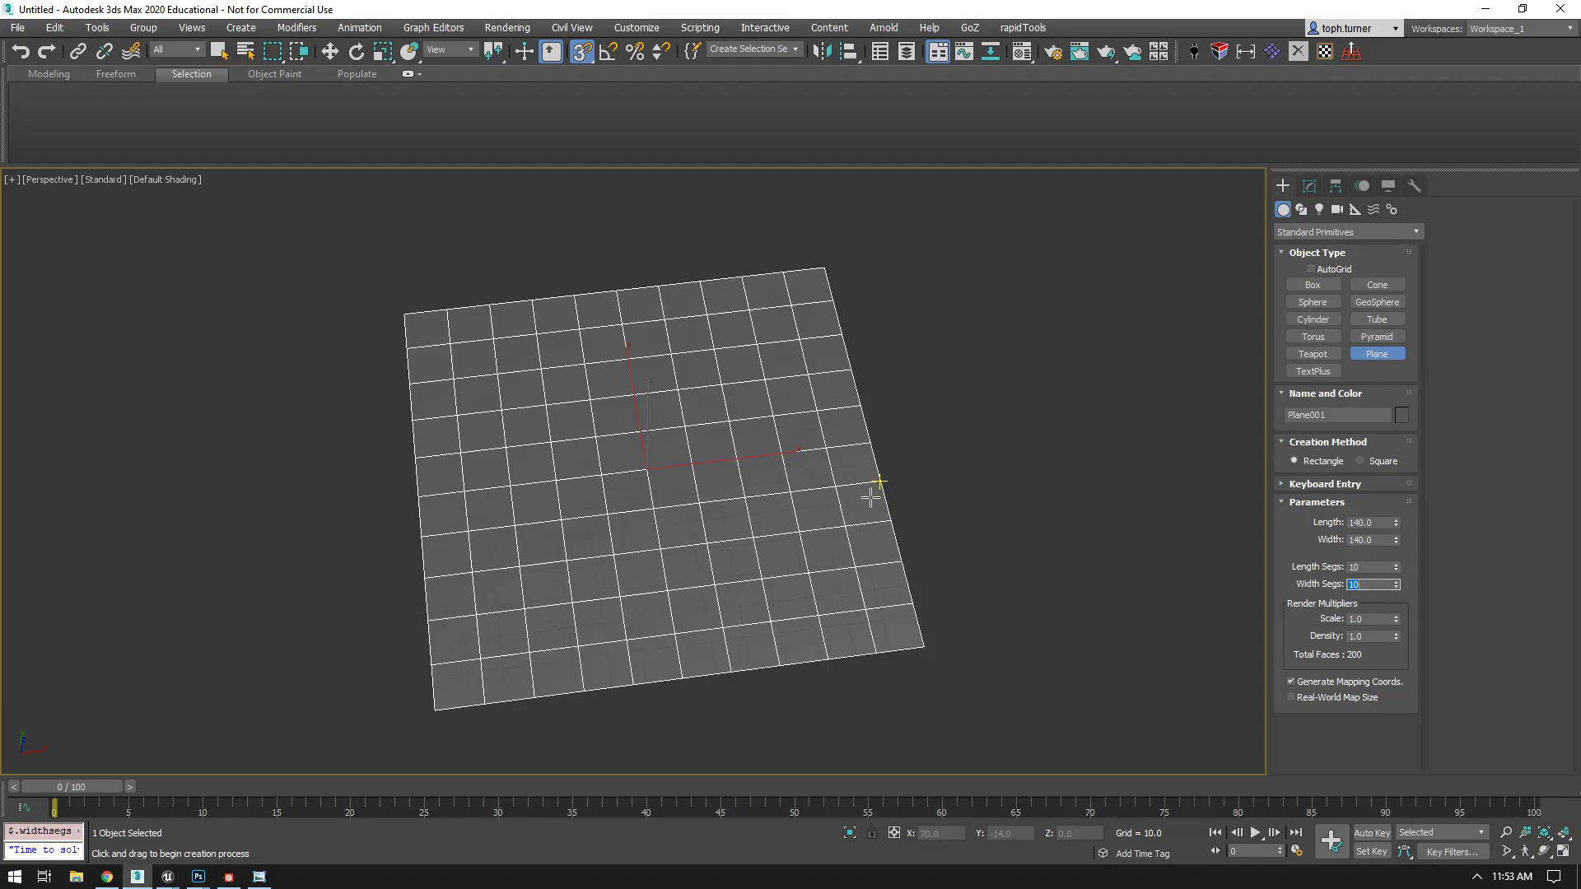
alt+middle_drag(576, 426, 594, 413)
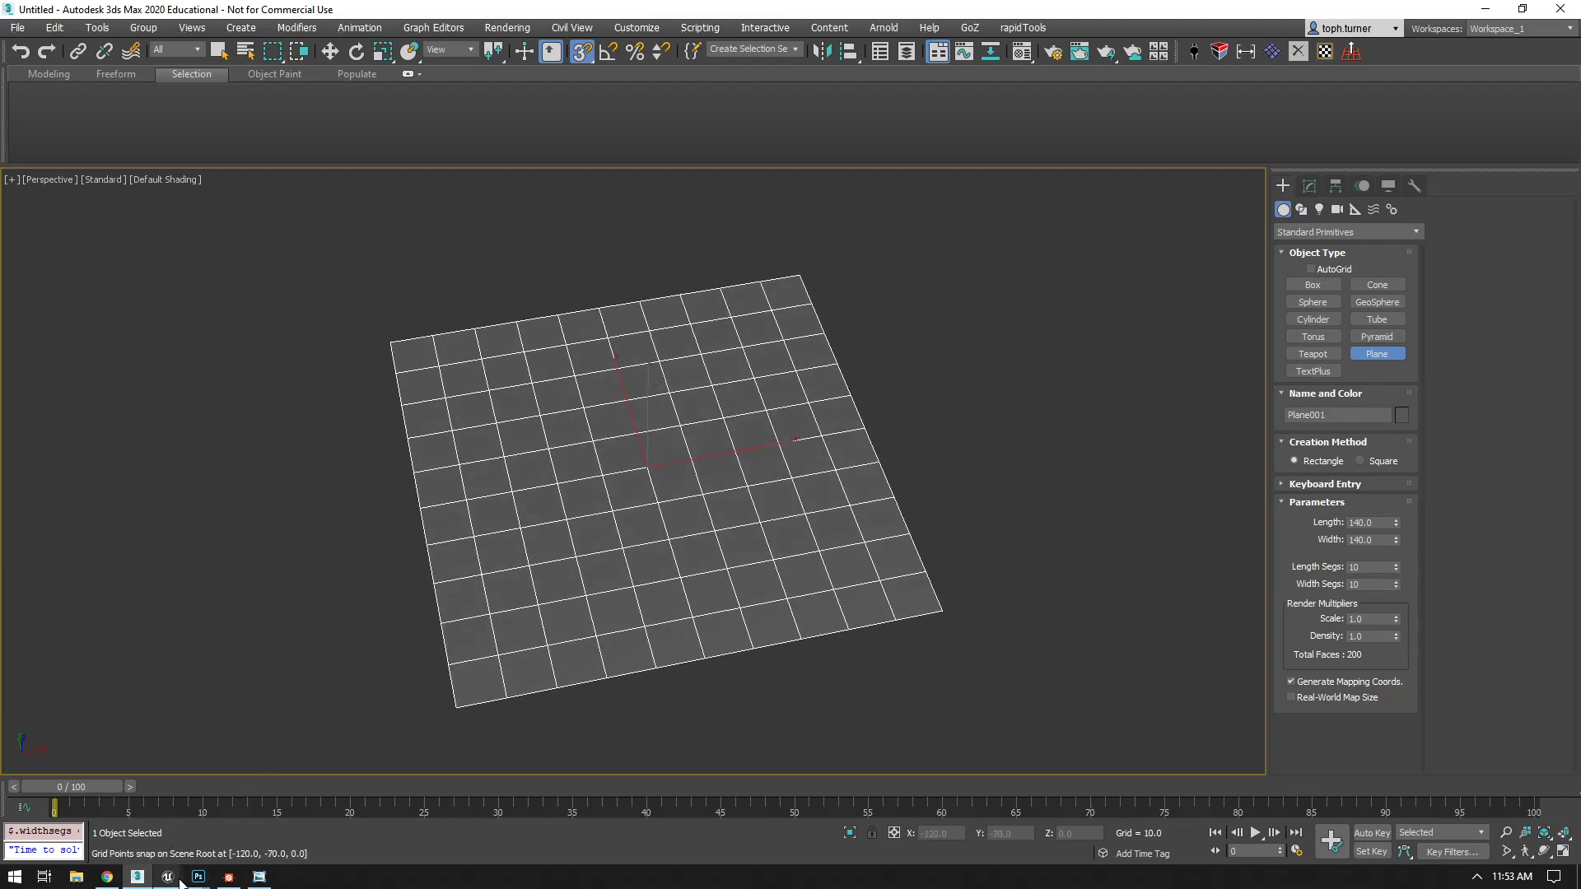
- Switch to Unreal Editor, place the Floor mesh in the level and move it along Y to location -490, 820, 180
mouse_move(173, 878)
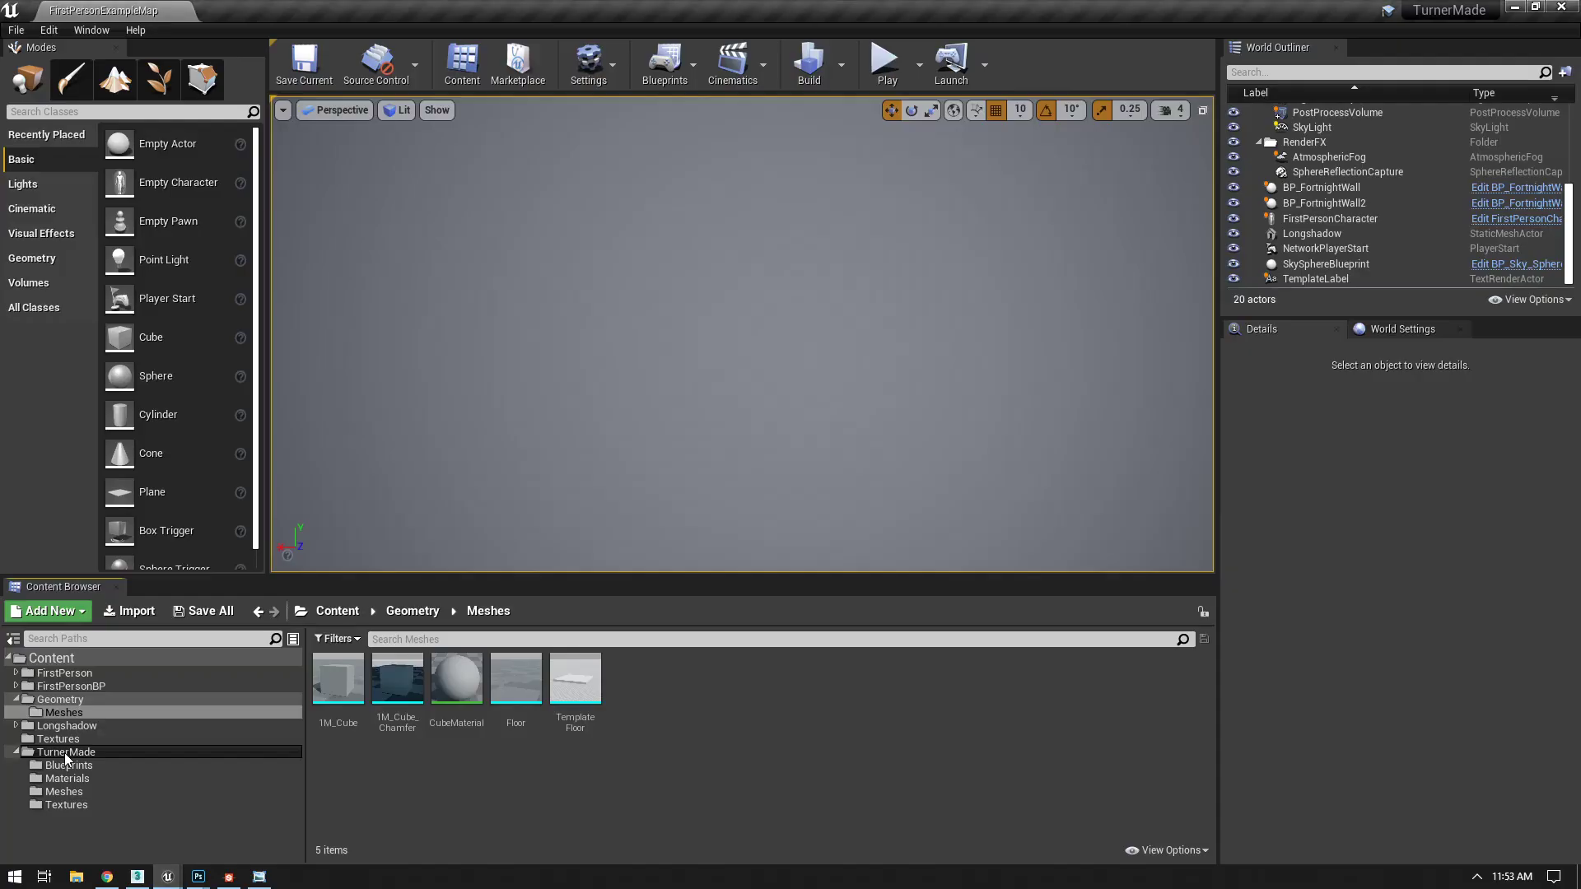
click(89, 802)
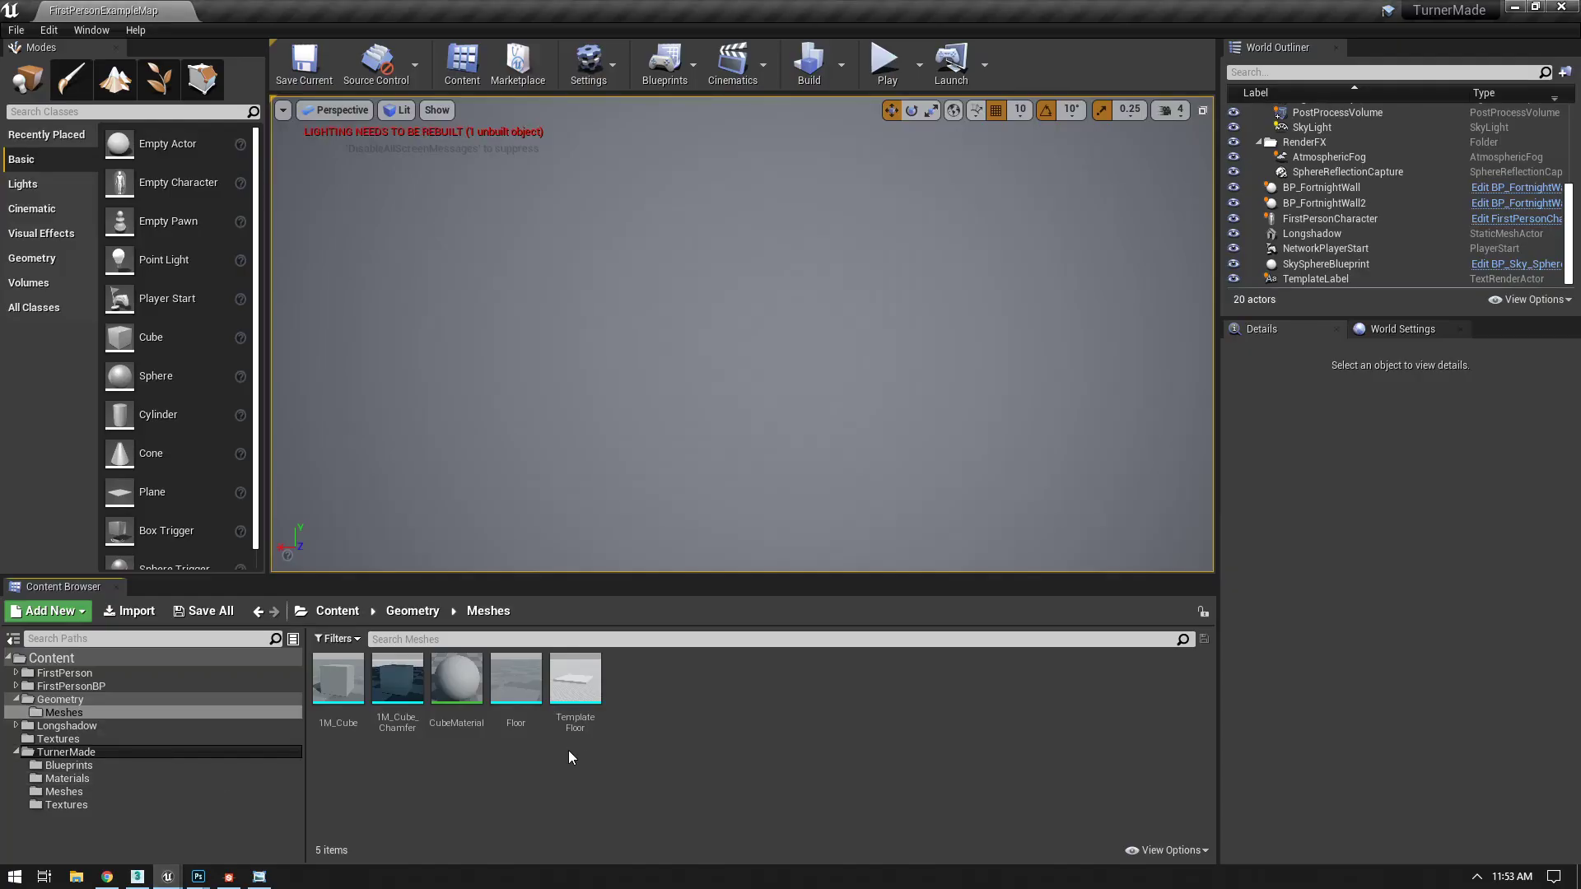
drag(515, 679, 697, 369)
right_drag(903, 348, 876, 206)
drag(698, 310, 697, 287)
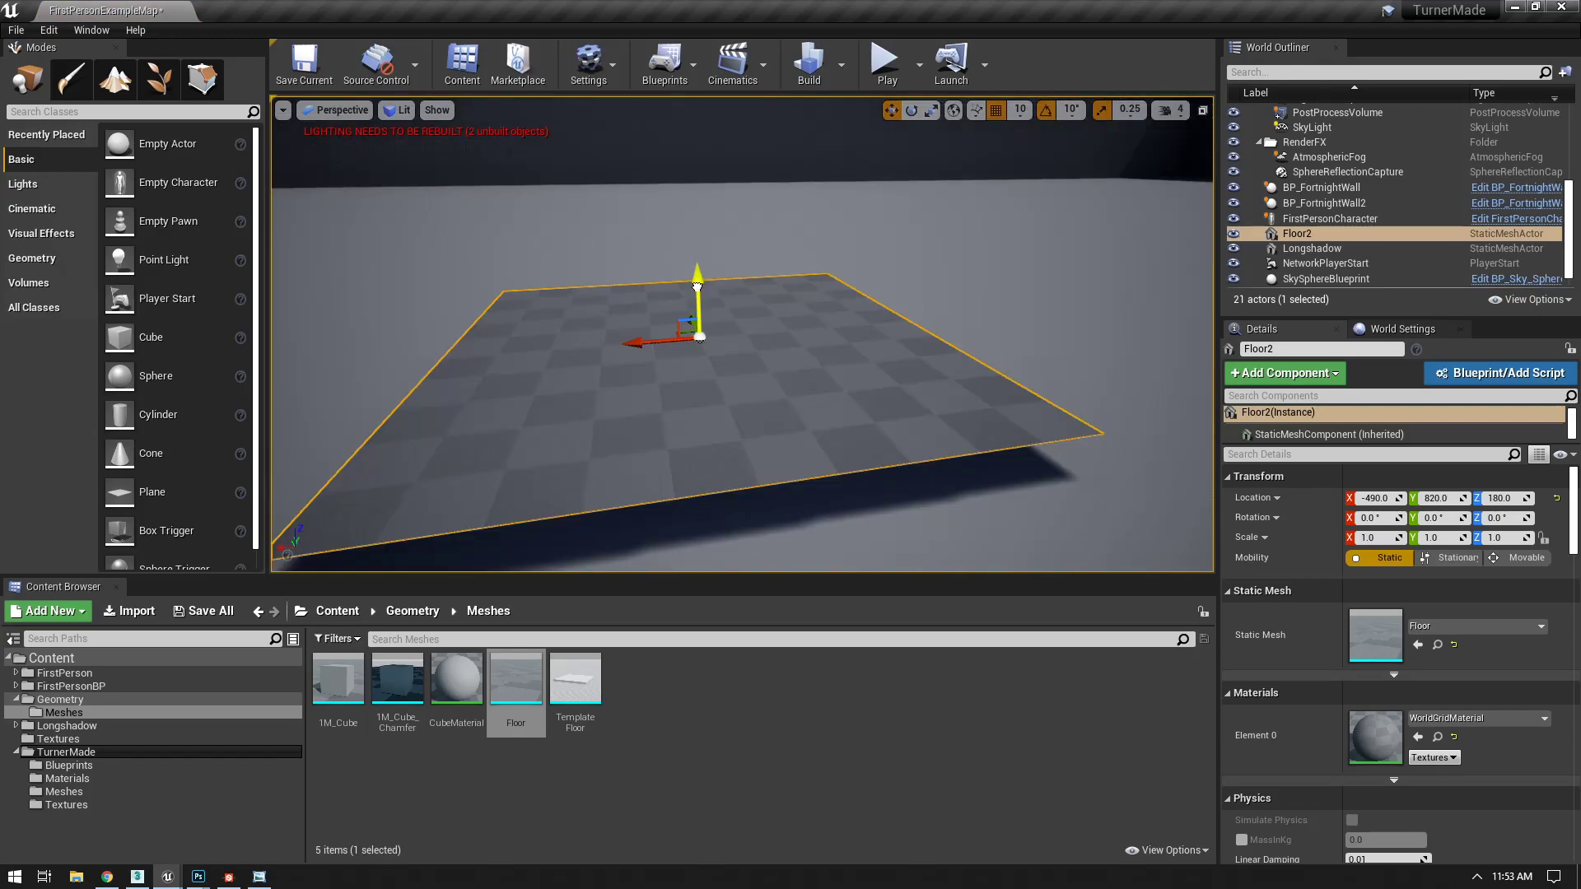
right_drag(1030, 233, 1071, 511)
key(w)
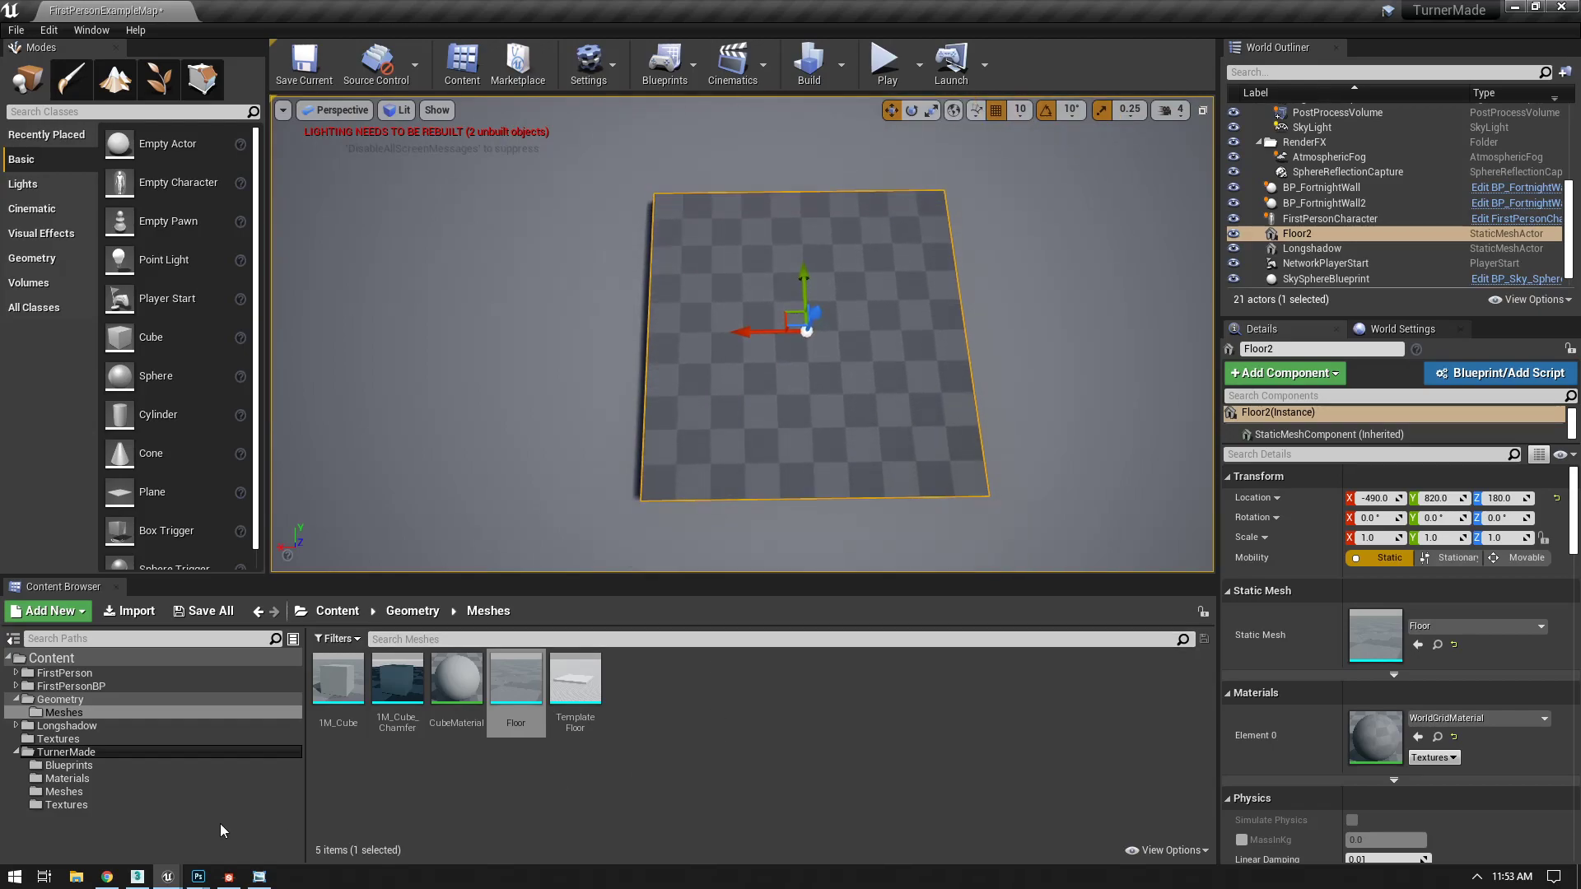
- Check the TurnerMade Materials folder and the brick wall textures in the TurnerMade Textures folder
click(67, 778)
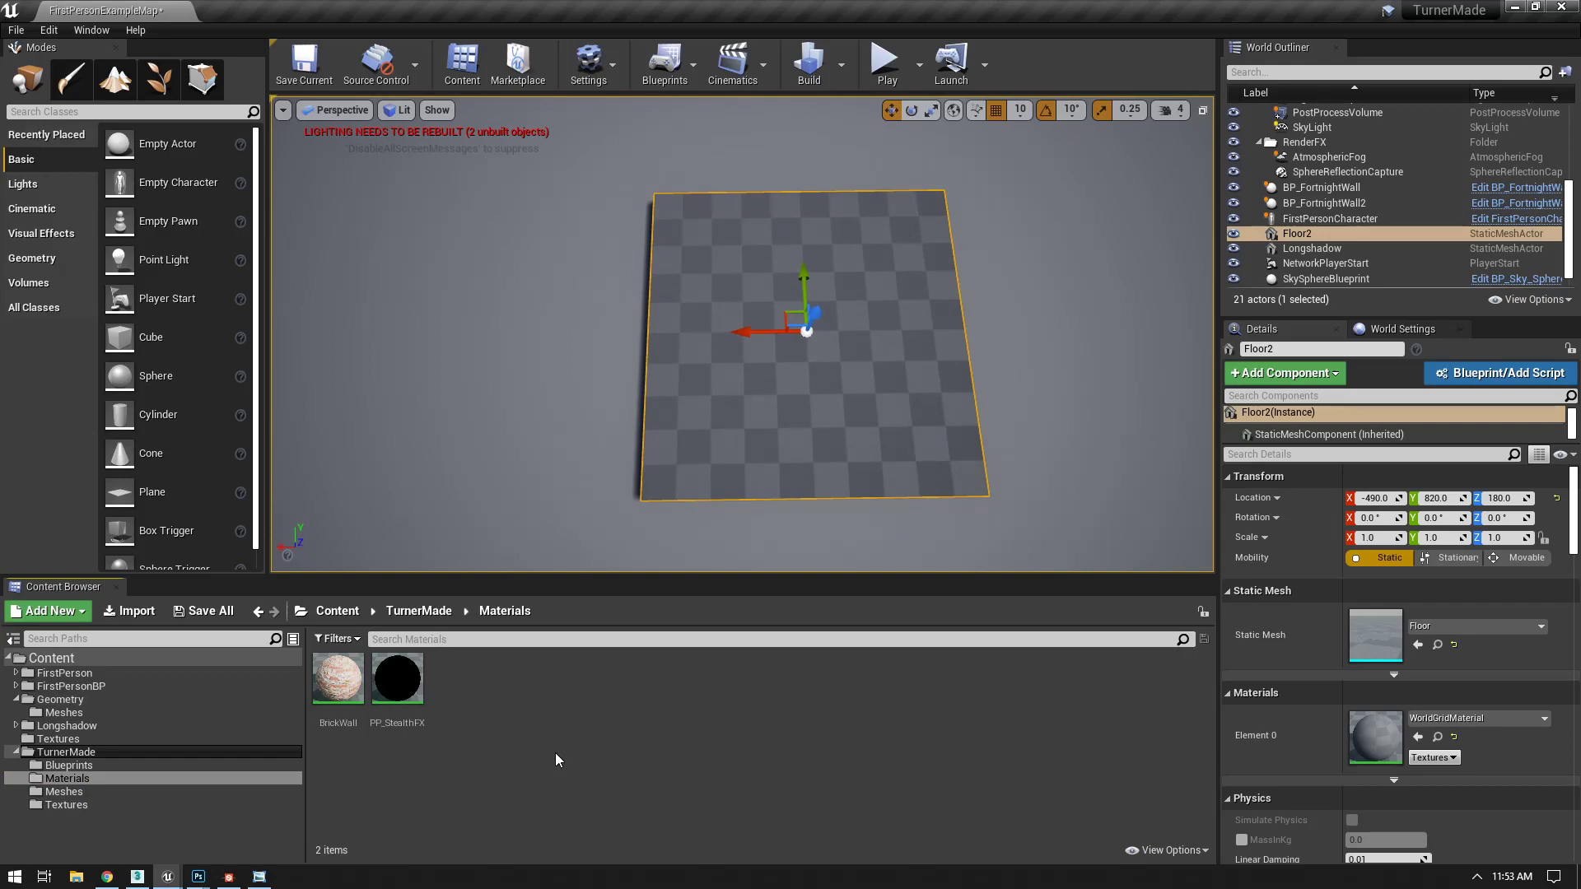
click(66, 805)
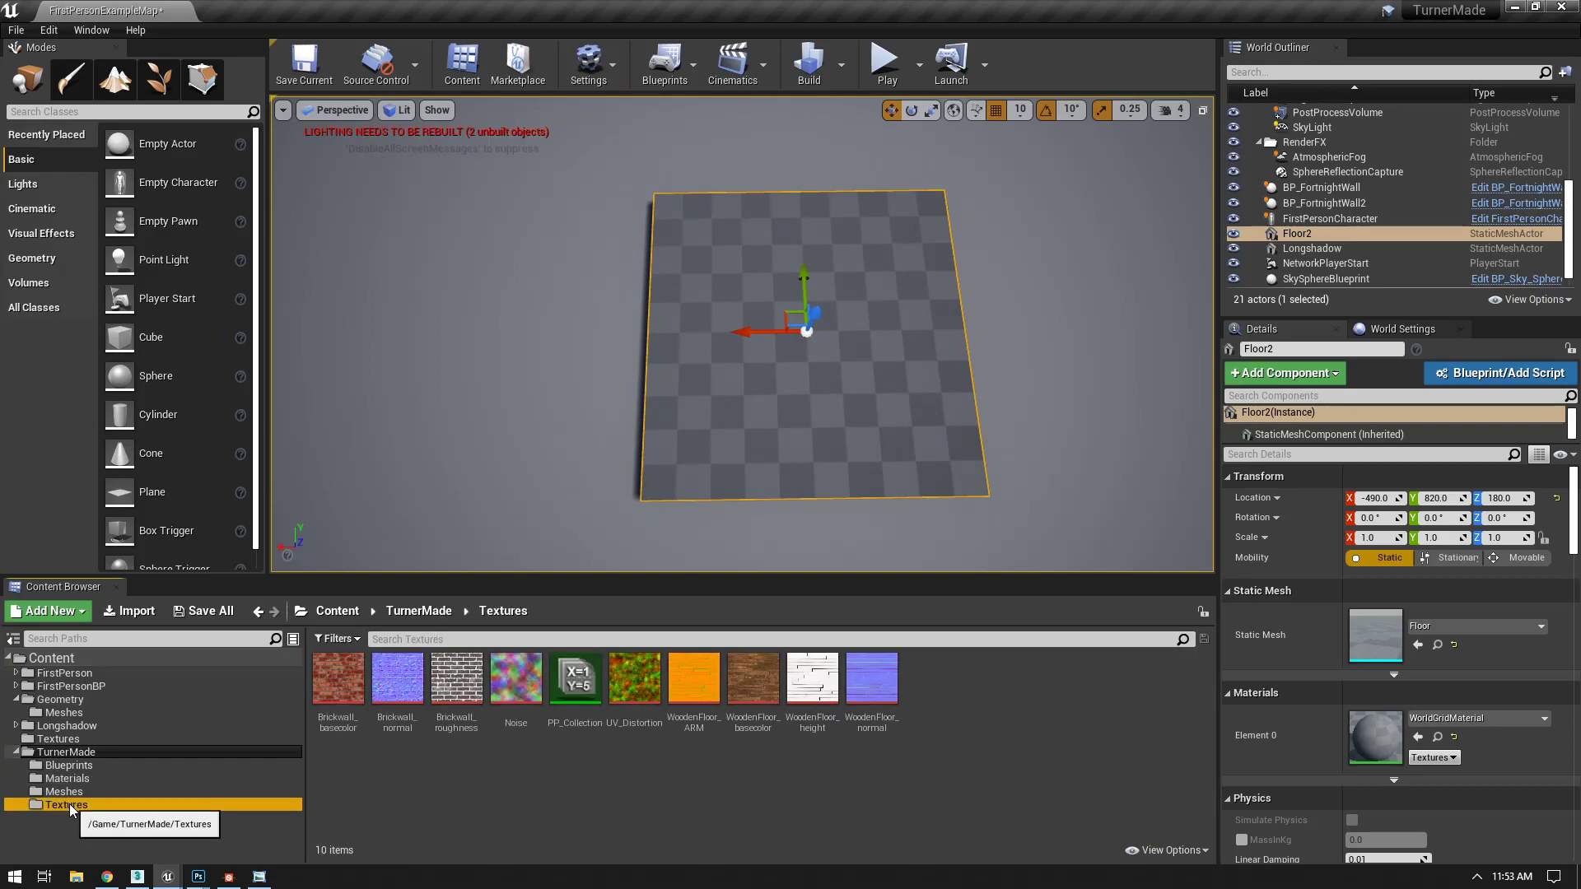
click(337, 679)
click(457, 679)
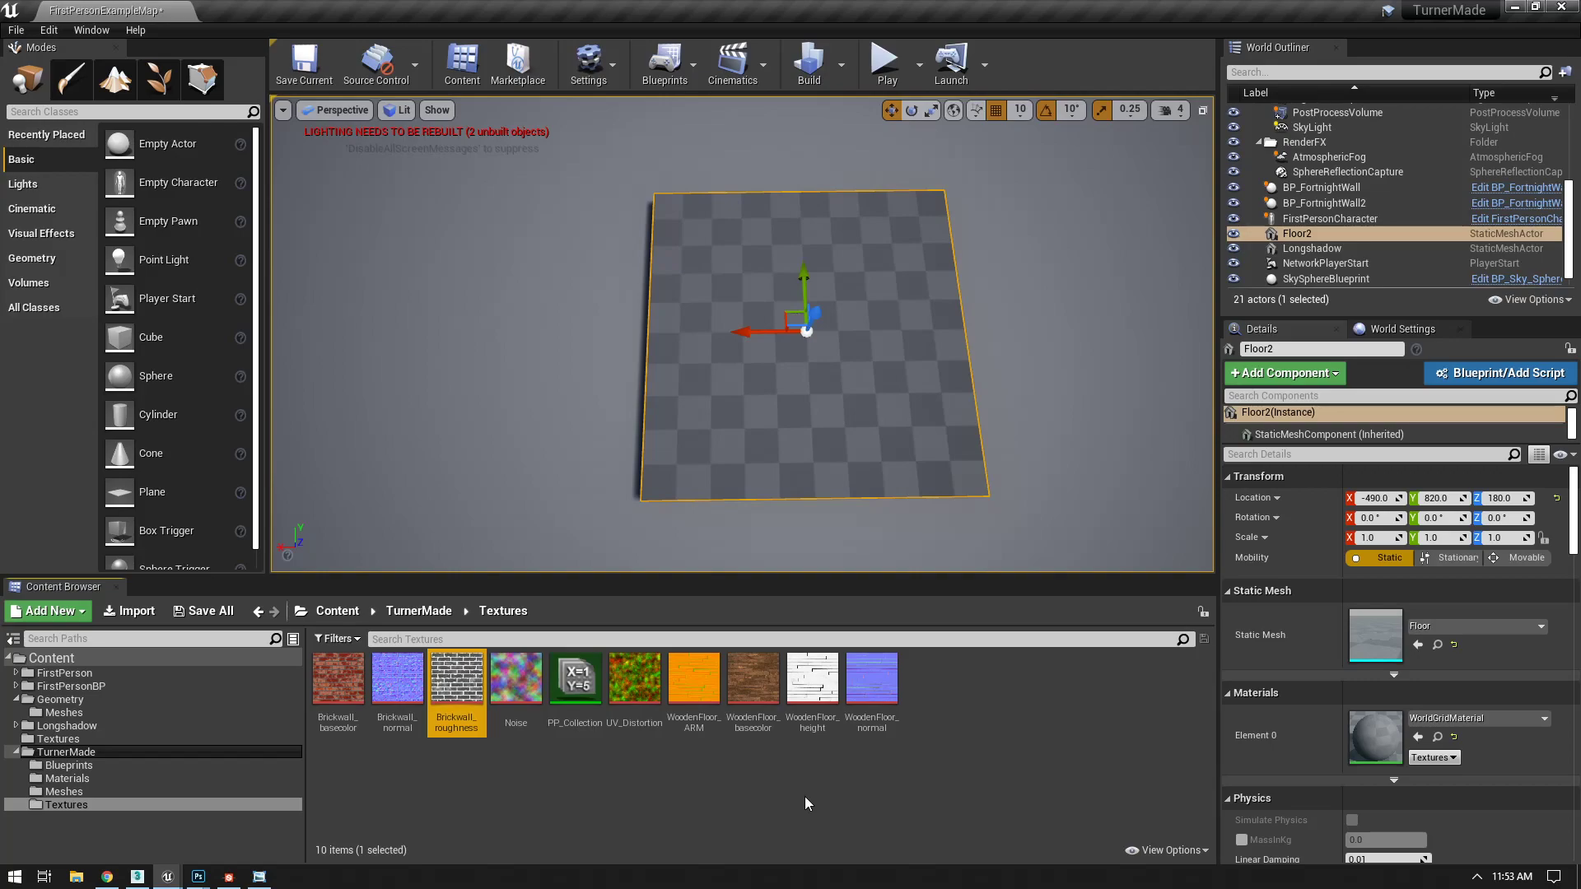
- Examine the placed floor mesh from low and close viewing angles
right_drag(714, 459, 1159, 298)
key(w)
right_drag(866, 387, 708, 533)
key(w)
key(s)
key(w)
key(s)
key(w)
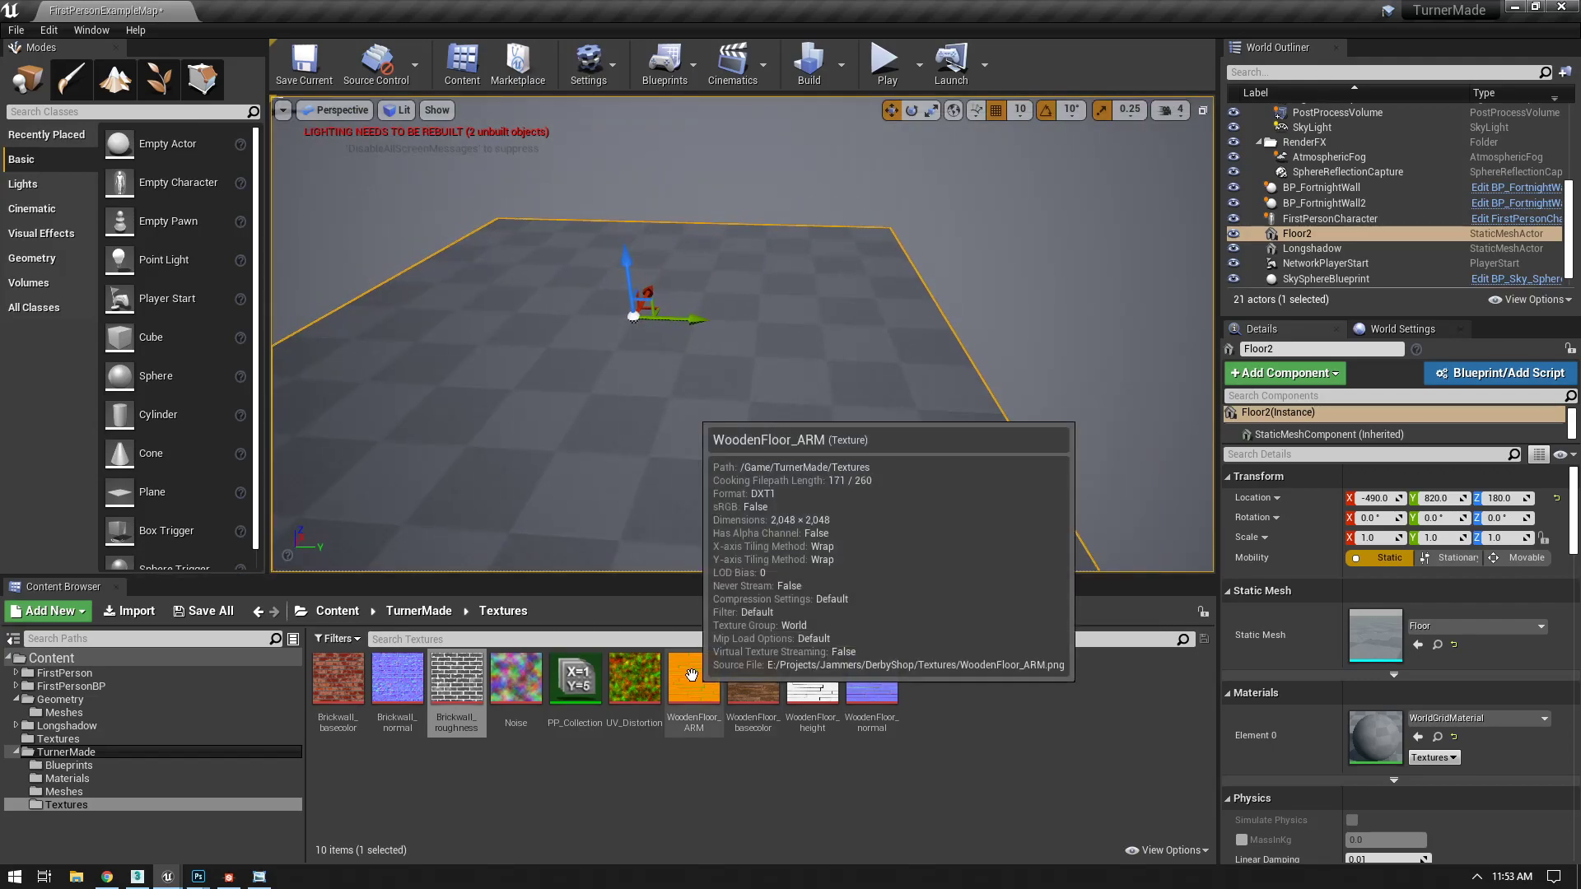
right_drag(741, 535, 750, 568)
key(s)
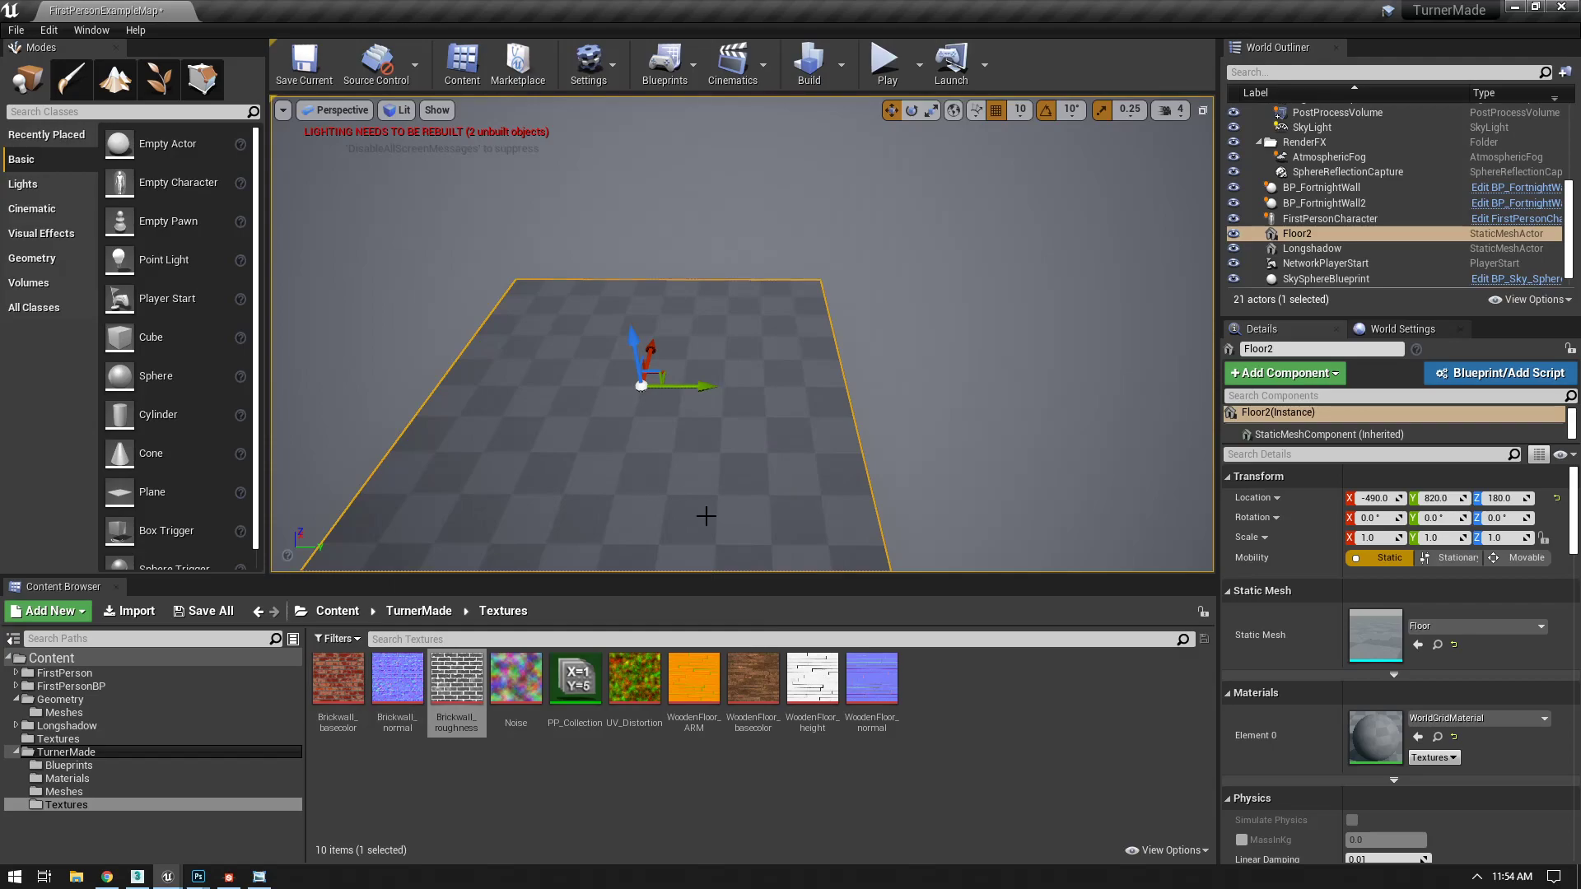
- Open the WoodenFloor_height texture, inspect its height pattern at different zoom levels and close it
click(812, 680)
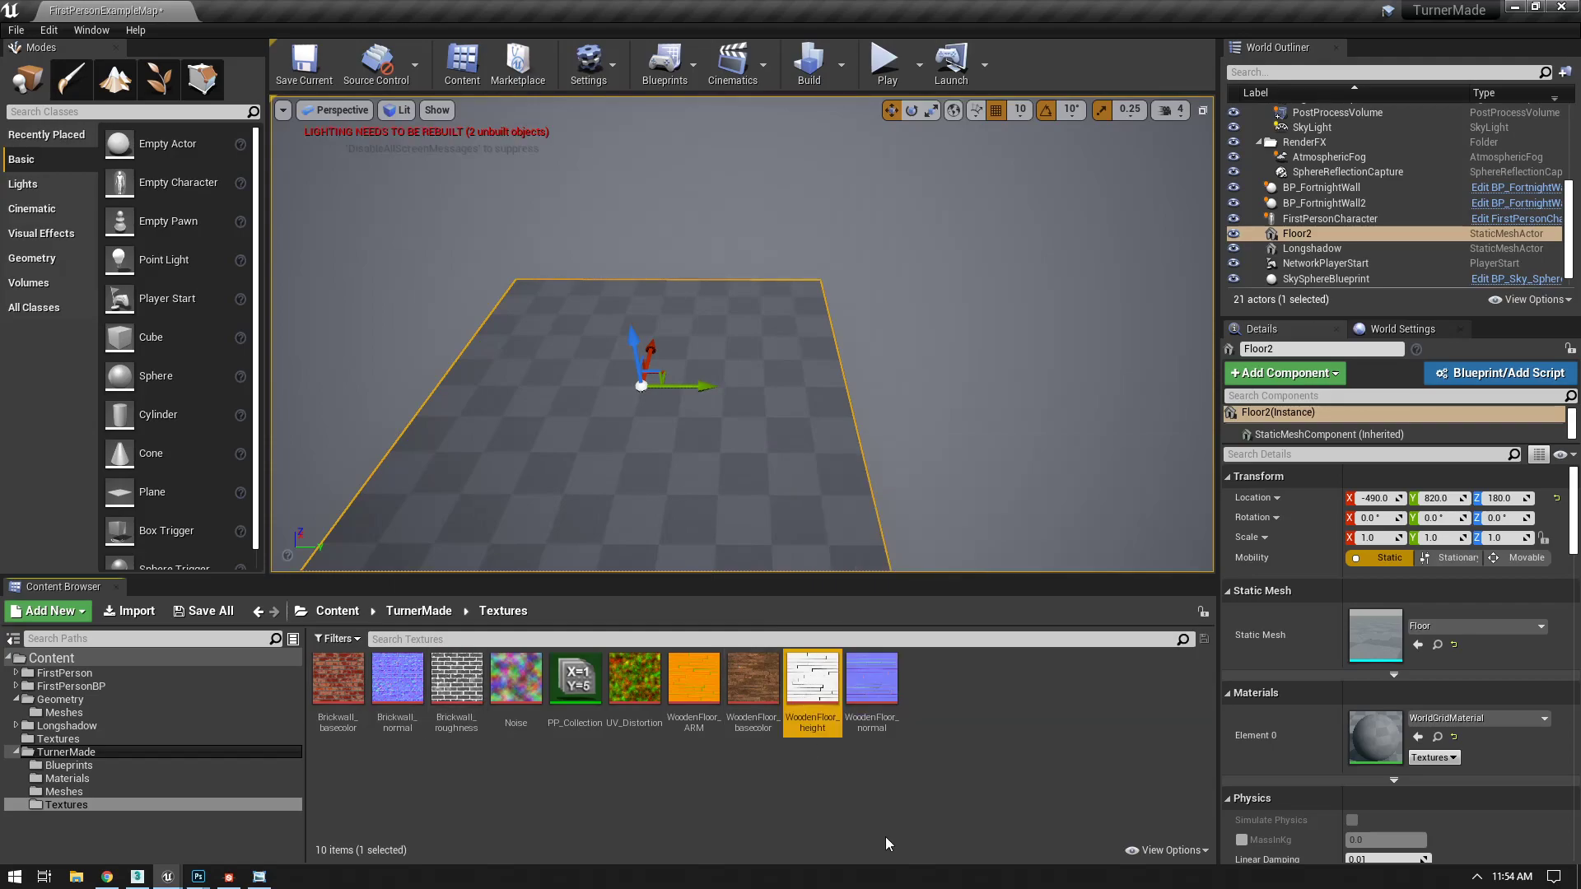
double_click(825, 683)
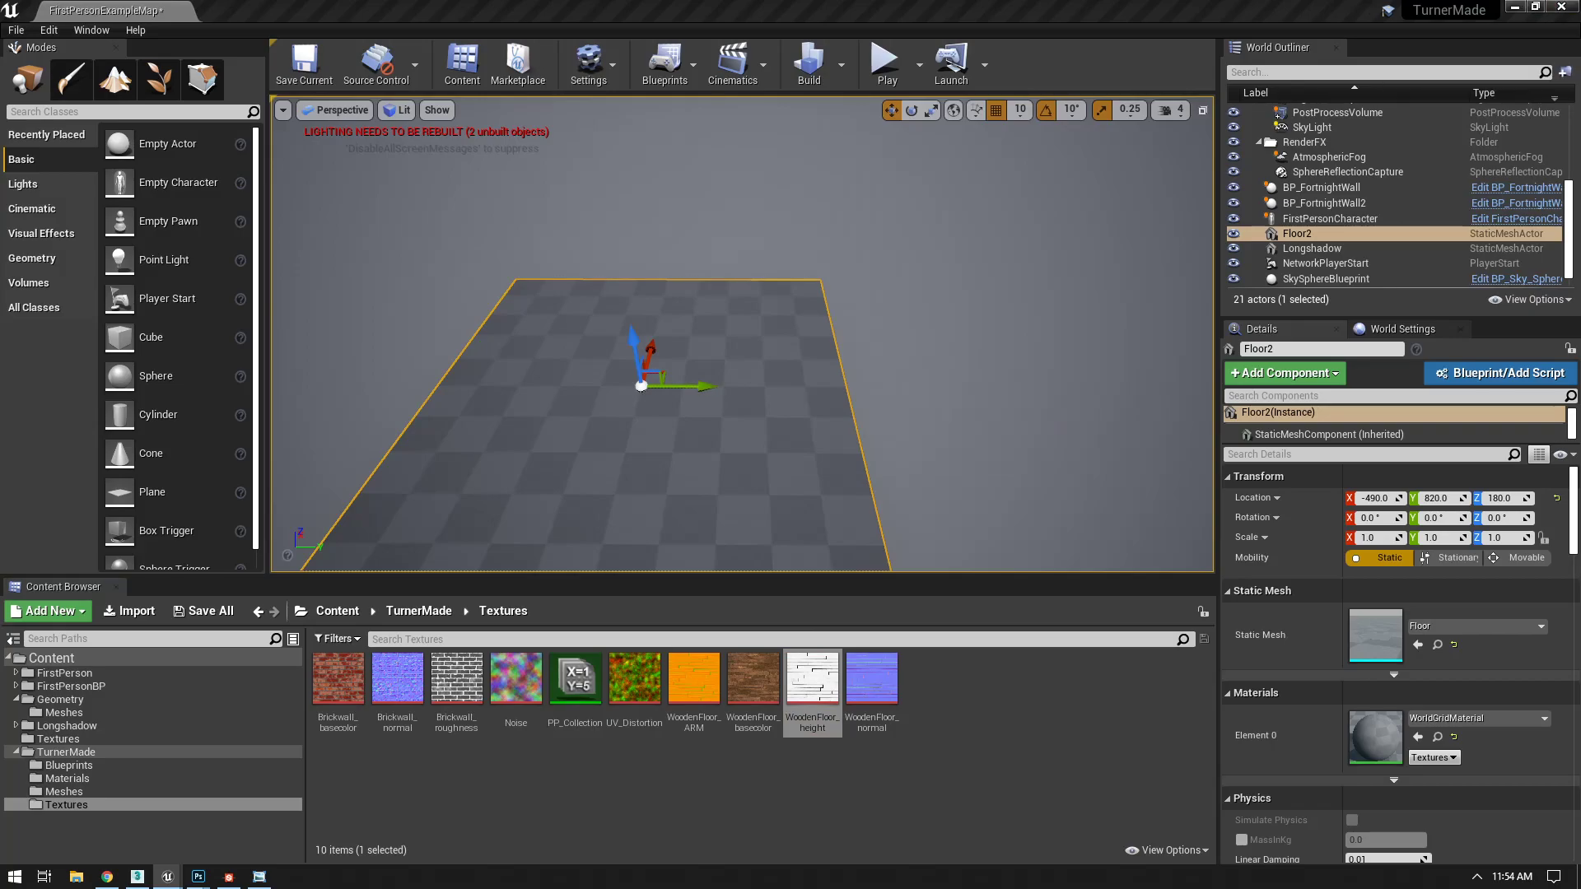
scroll(576, 466, up, 2)
scroll(626, 459, down, 6)
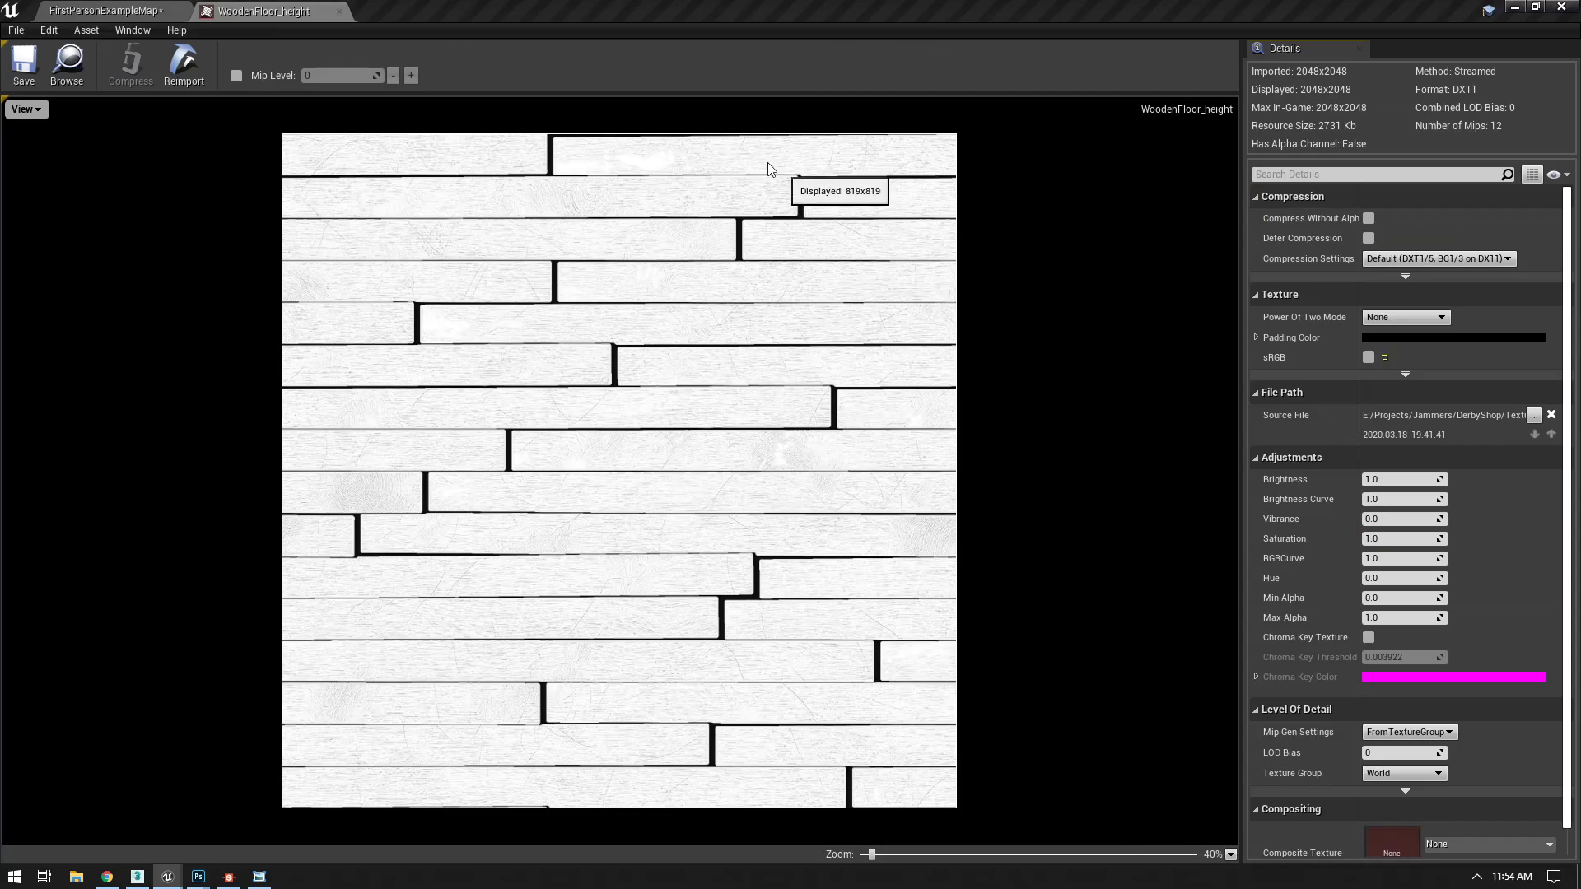
click(338, 11)
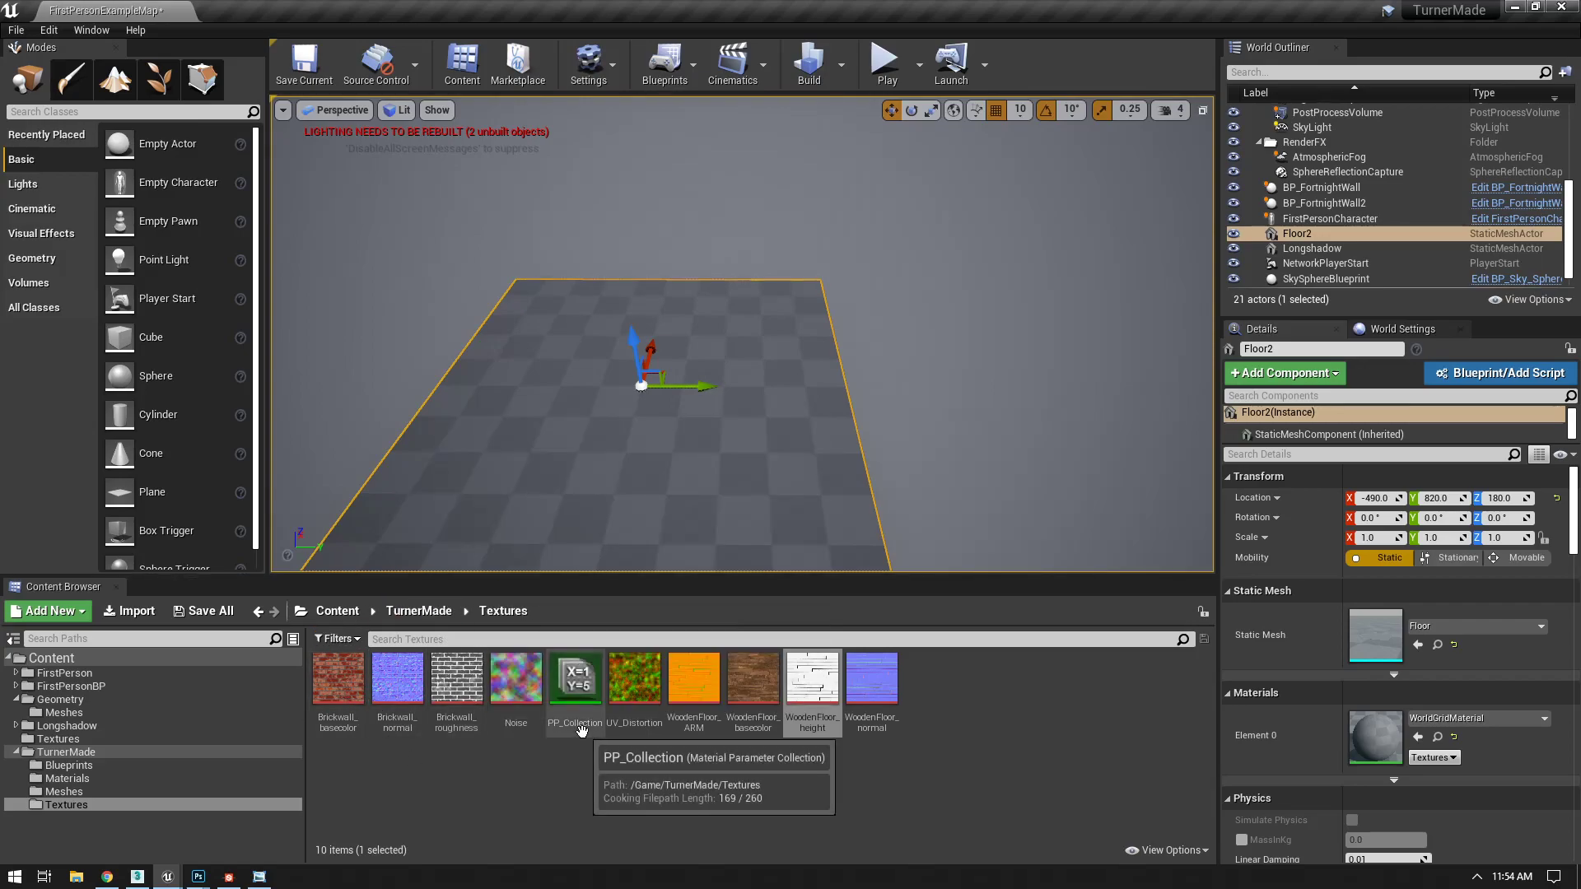
- Create a material named VPMaterial in the TurnerMade Materials folder and open it for editing
click(959, 734)
middle_drag(810, 396, 683, 440)
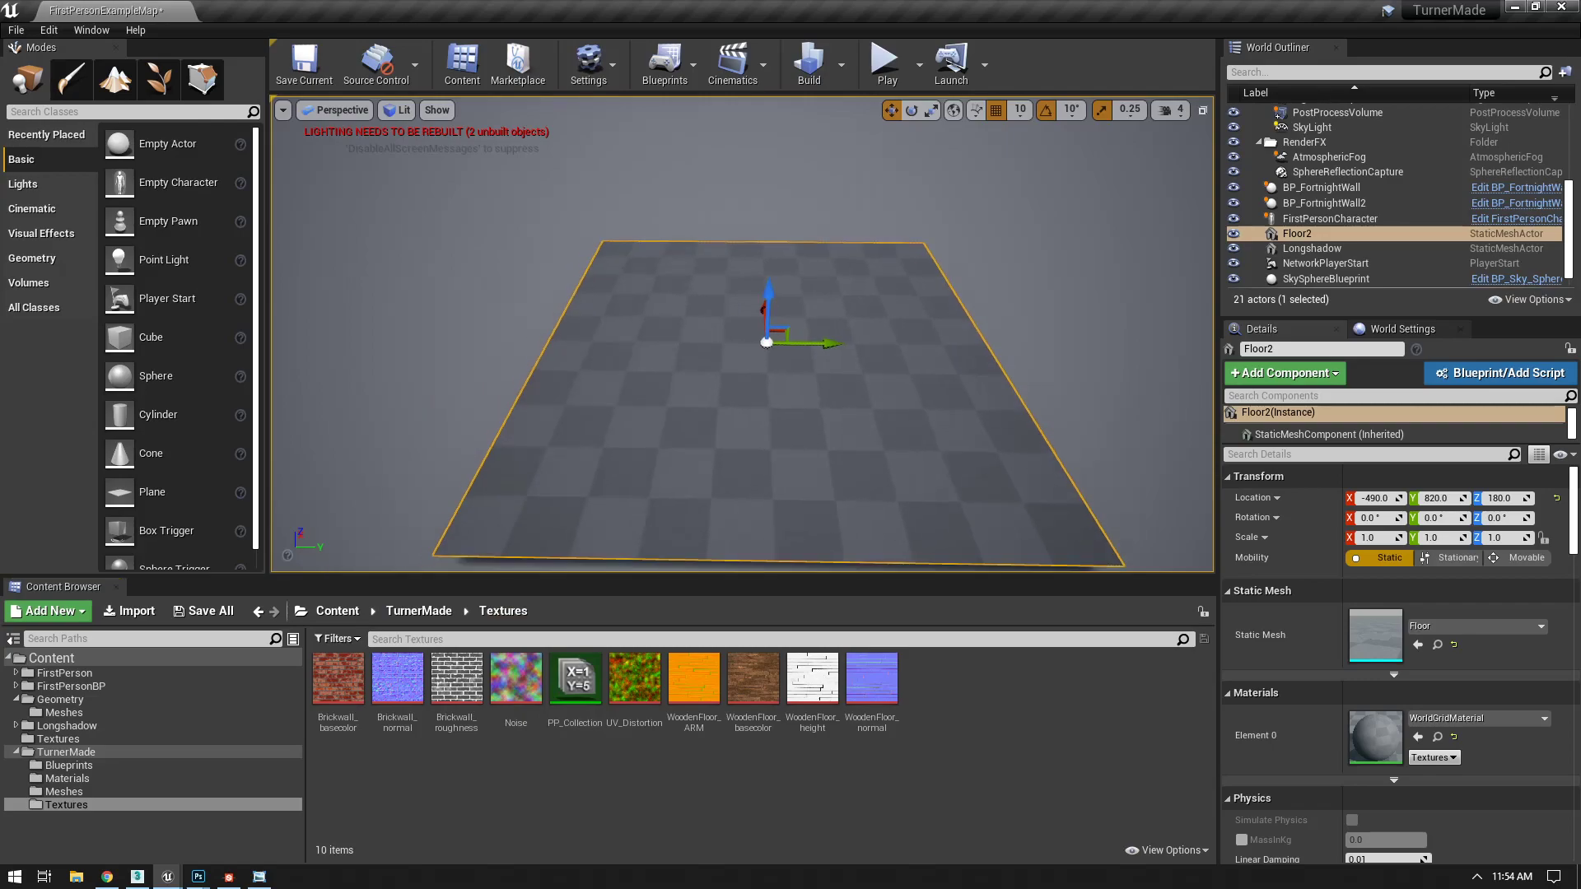
drag(809, 397, 827, 445)
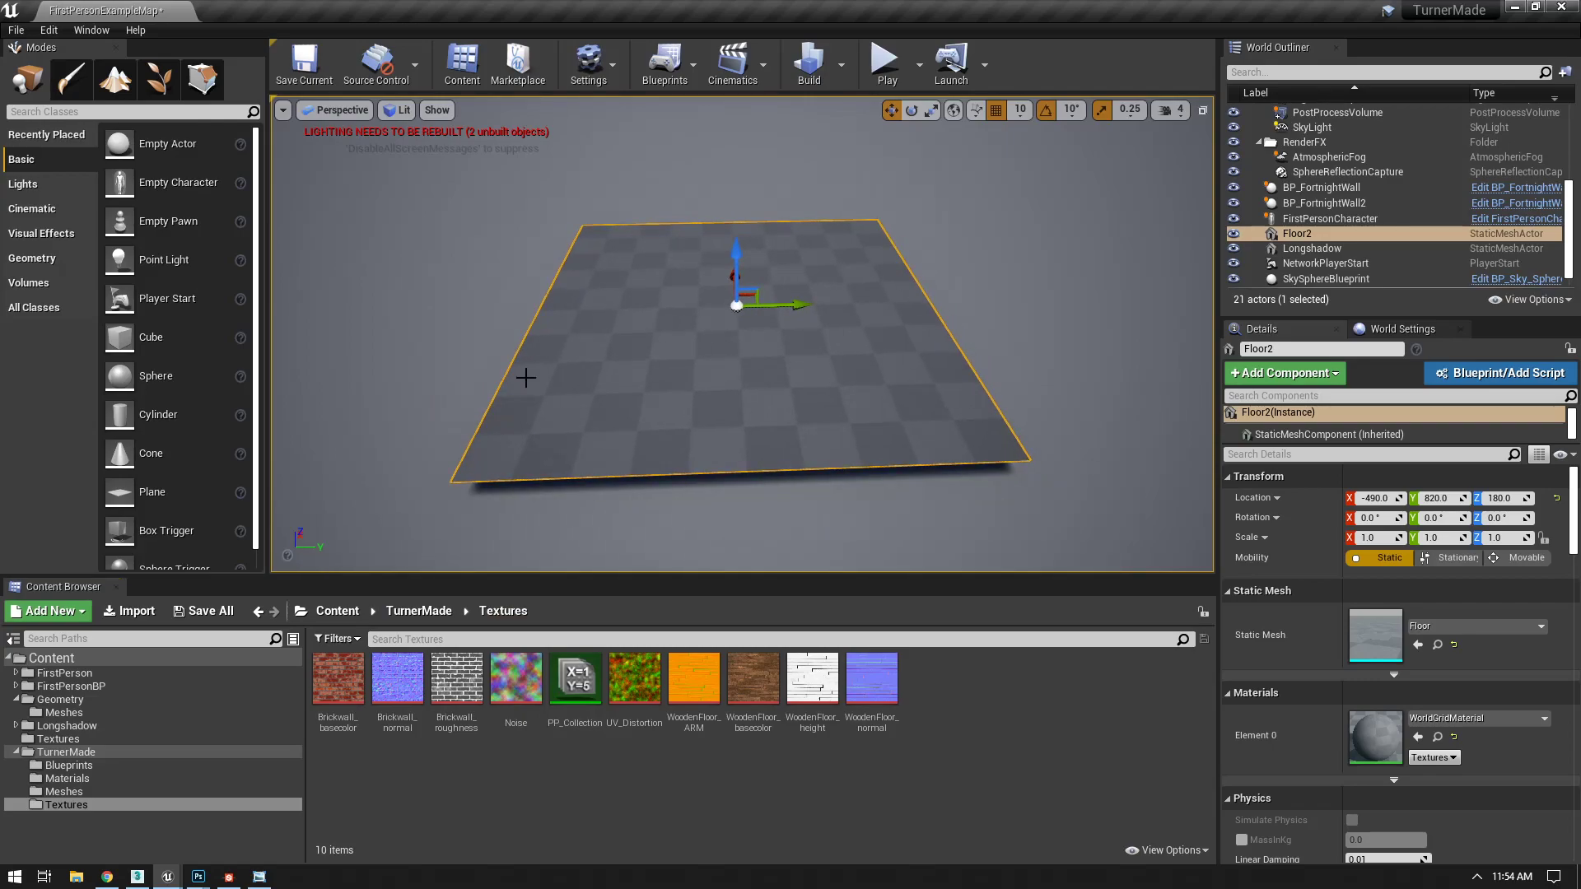
click(66, 778)
right_click(471, 726)
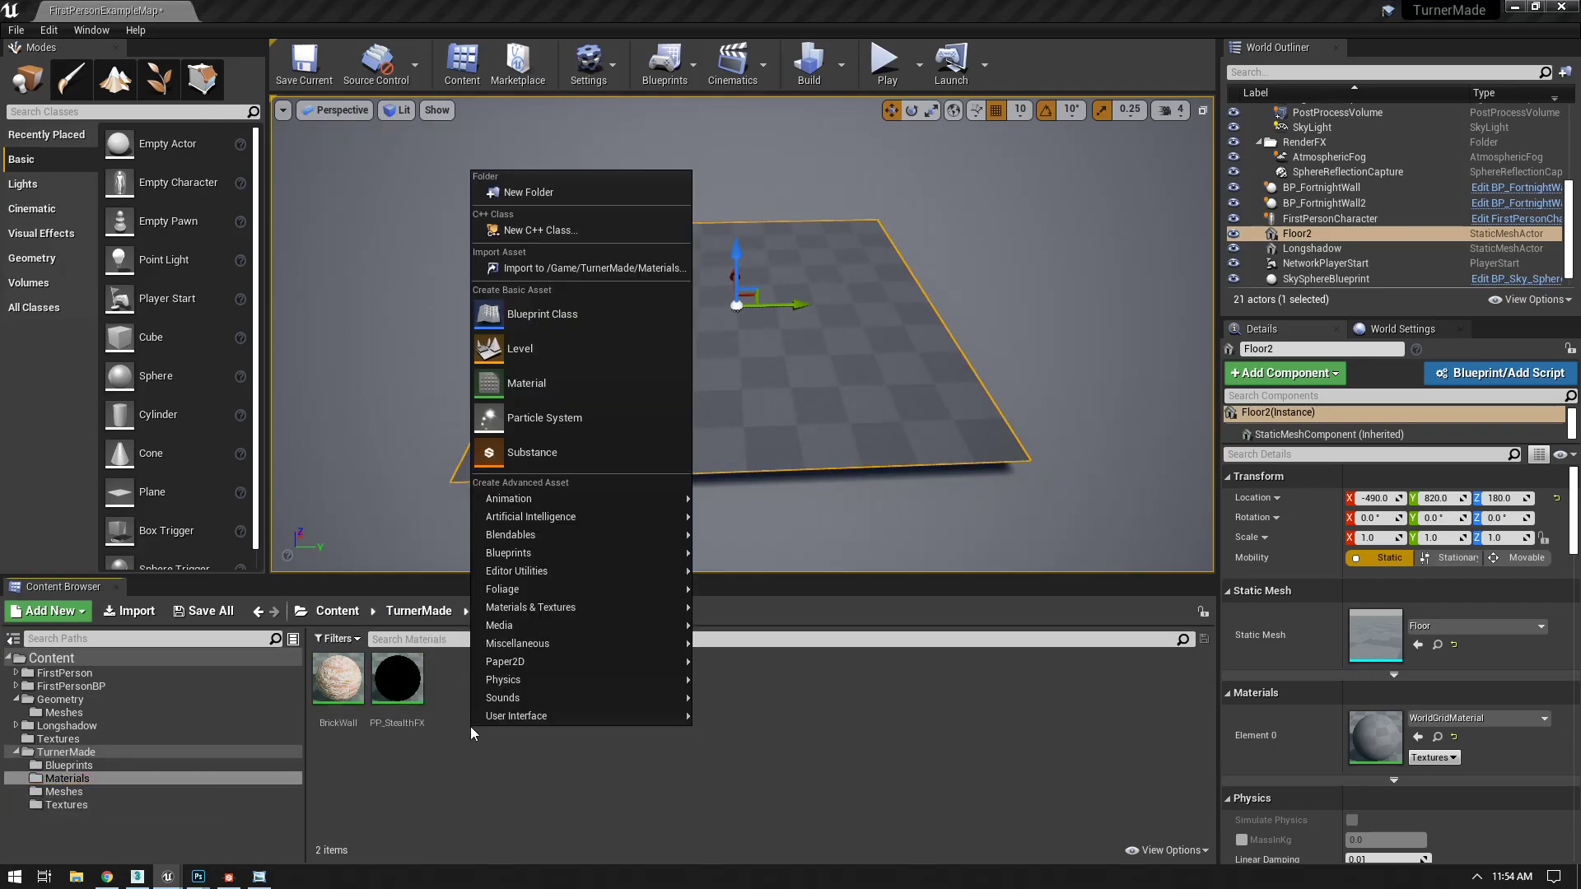
click(527, 383)
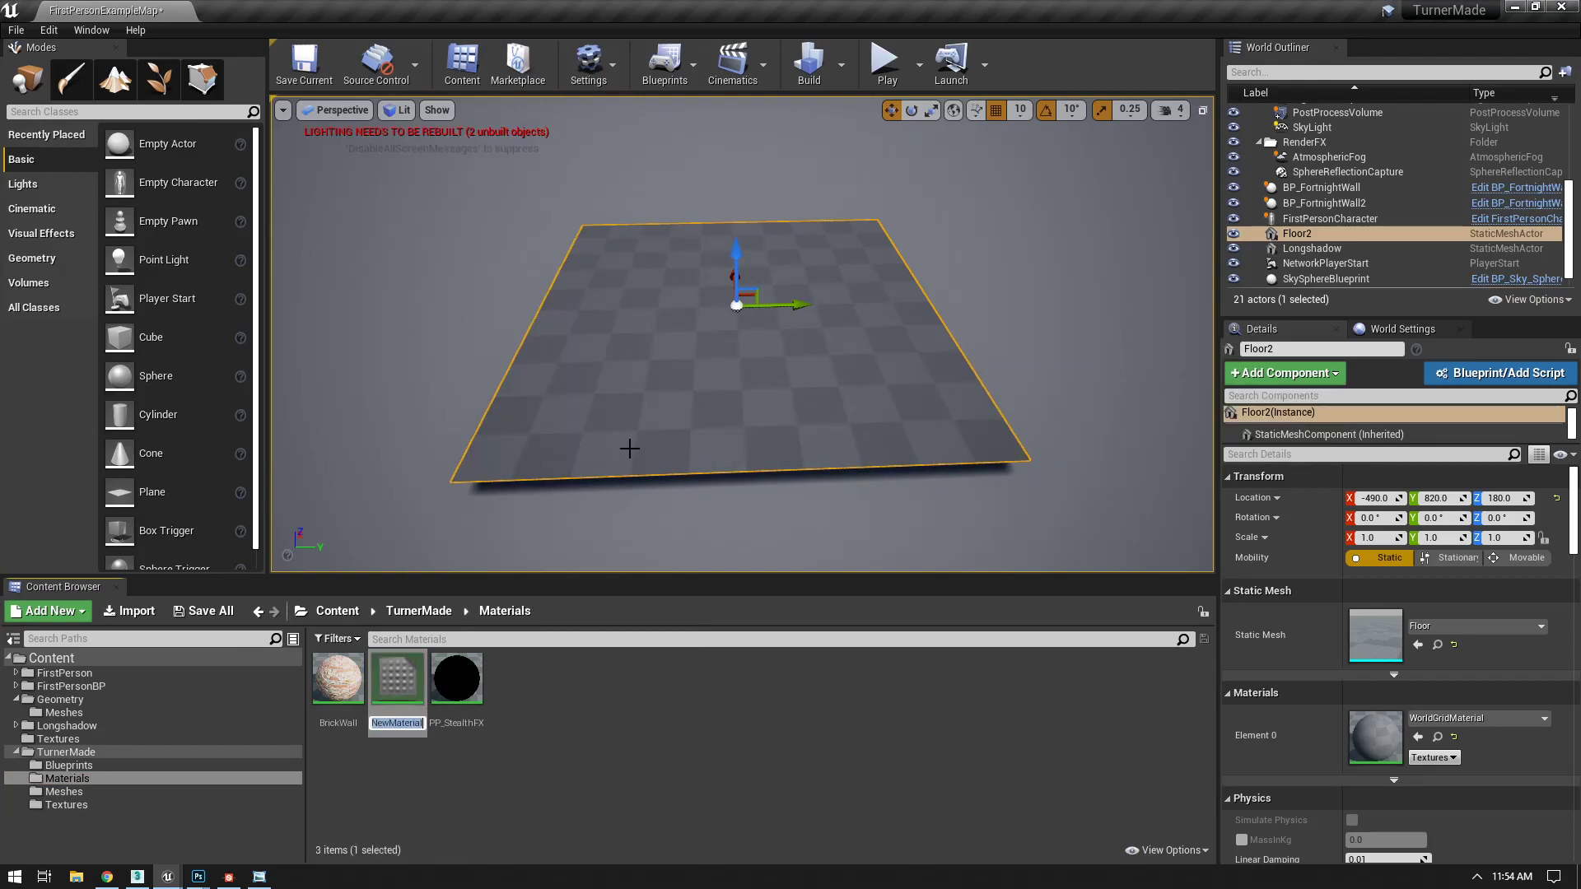
text(M)
text(P)
text(terial)
key(Return)
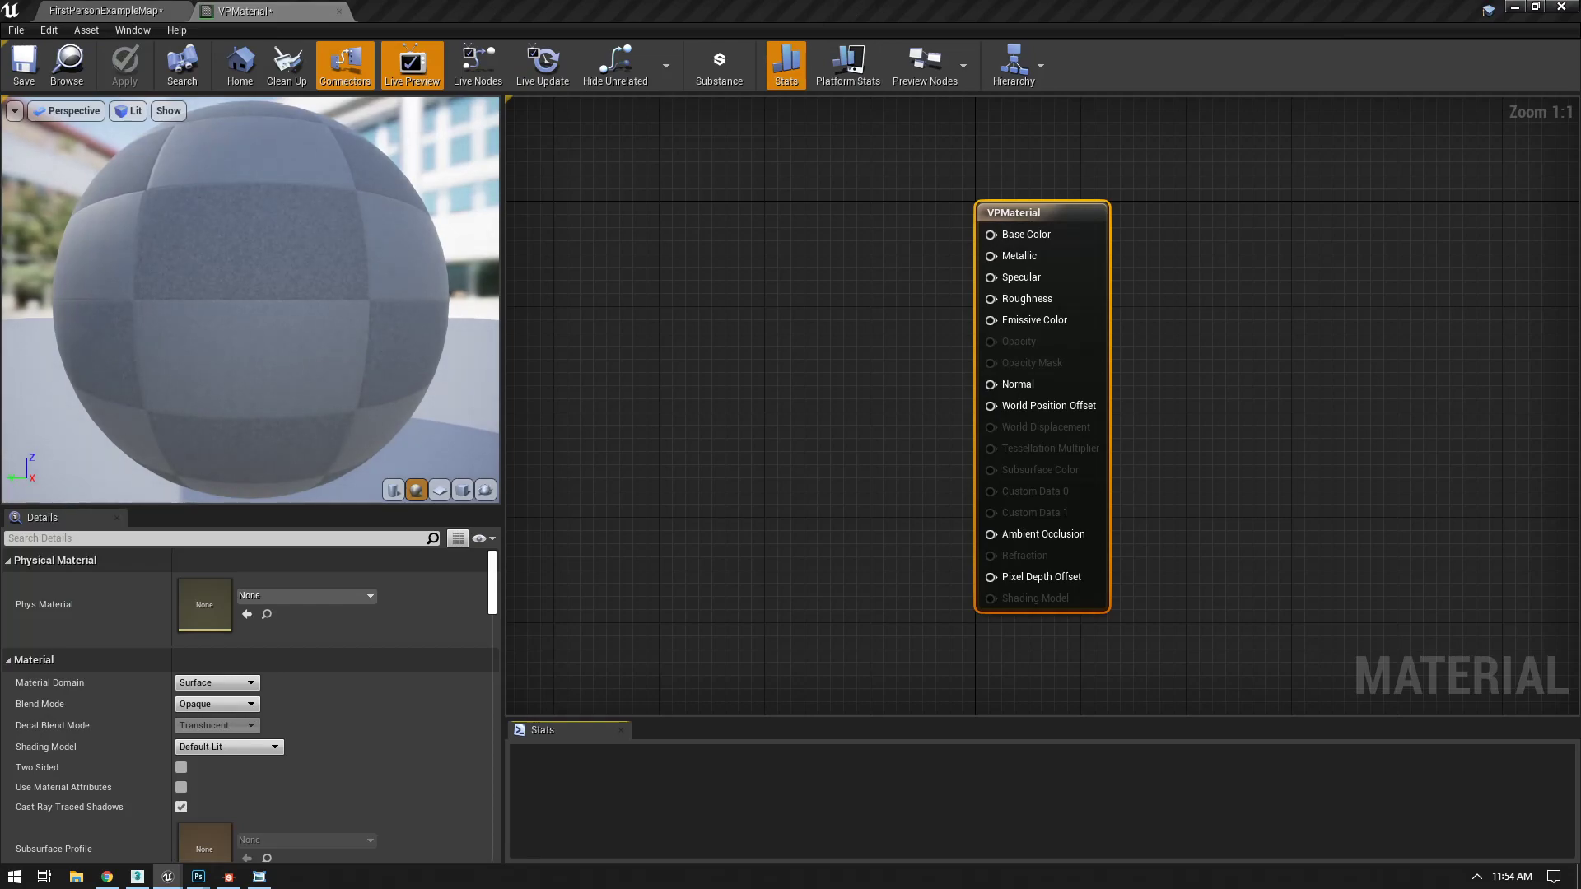
- Add two Constant3Vector nodes, one below the other, beside the VPMaterial output node
right_drag(674, 332, 759, 397)
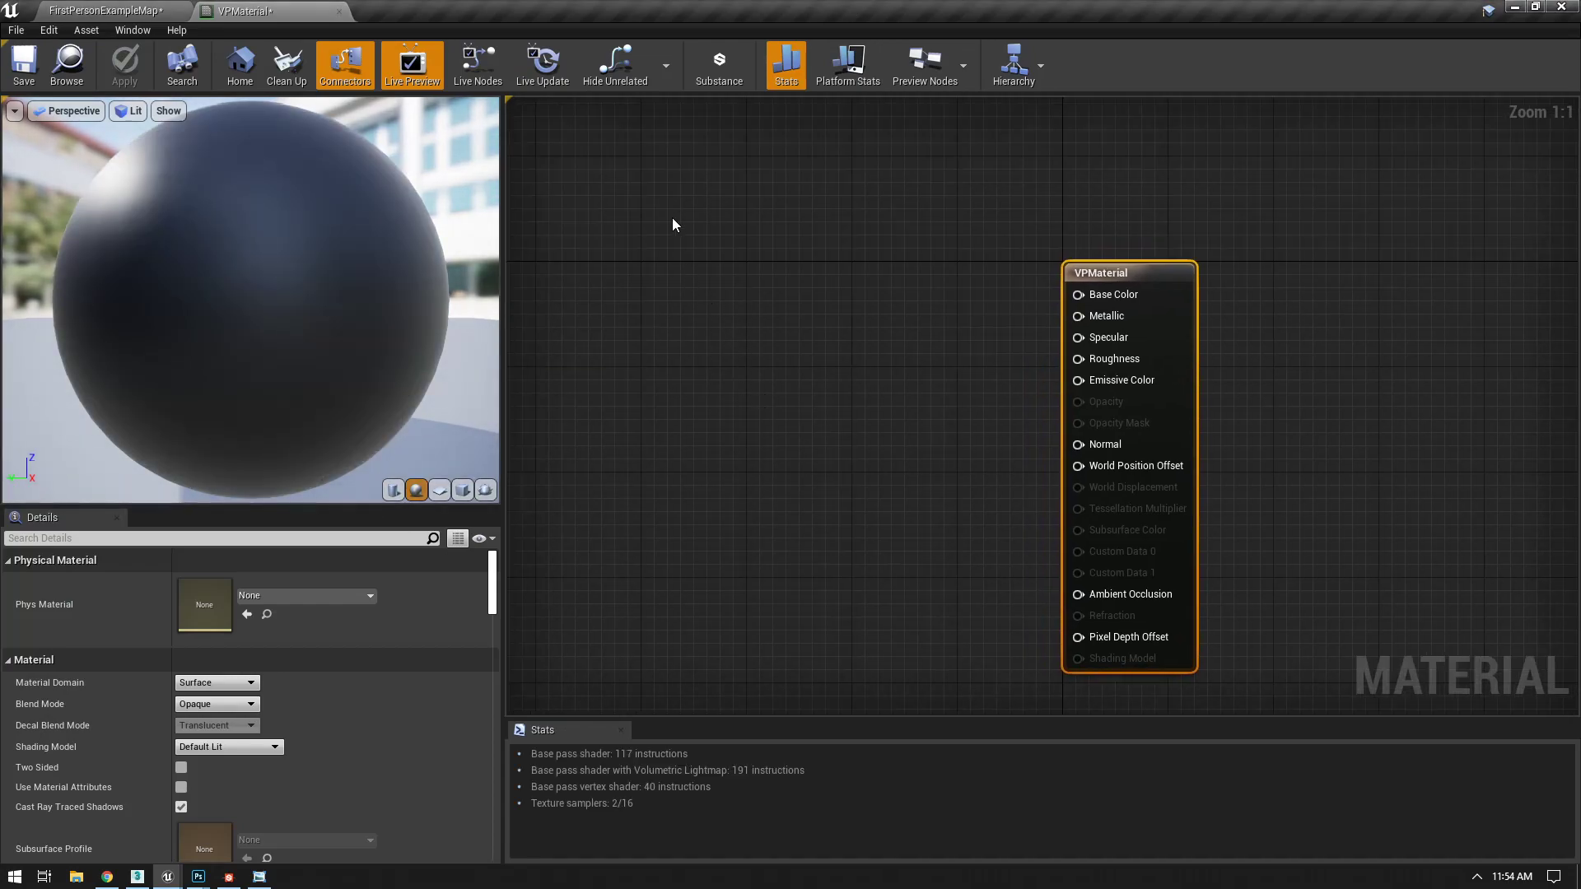
click(673, 223)
click(672, 345)
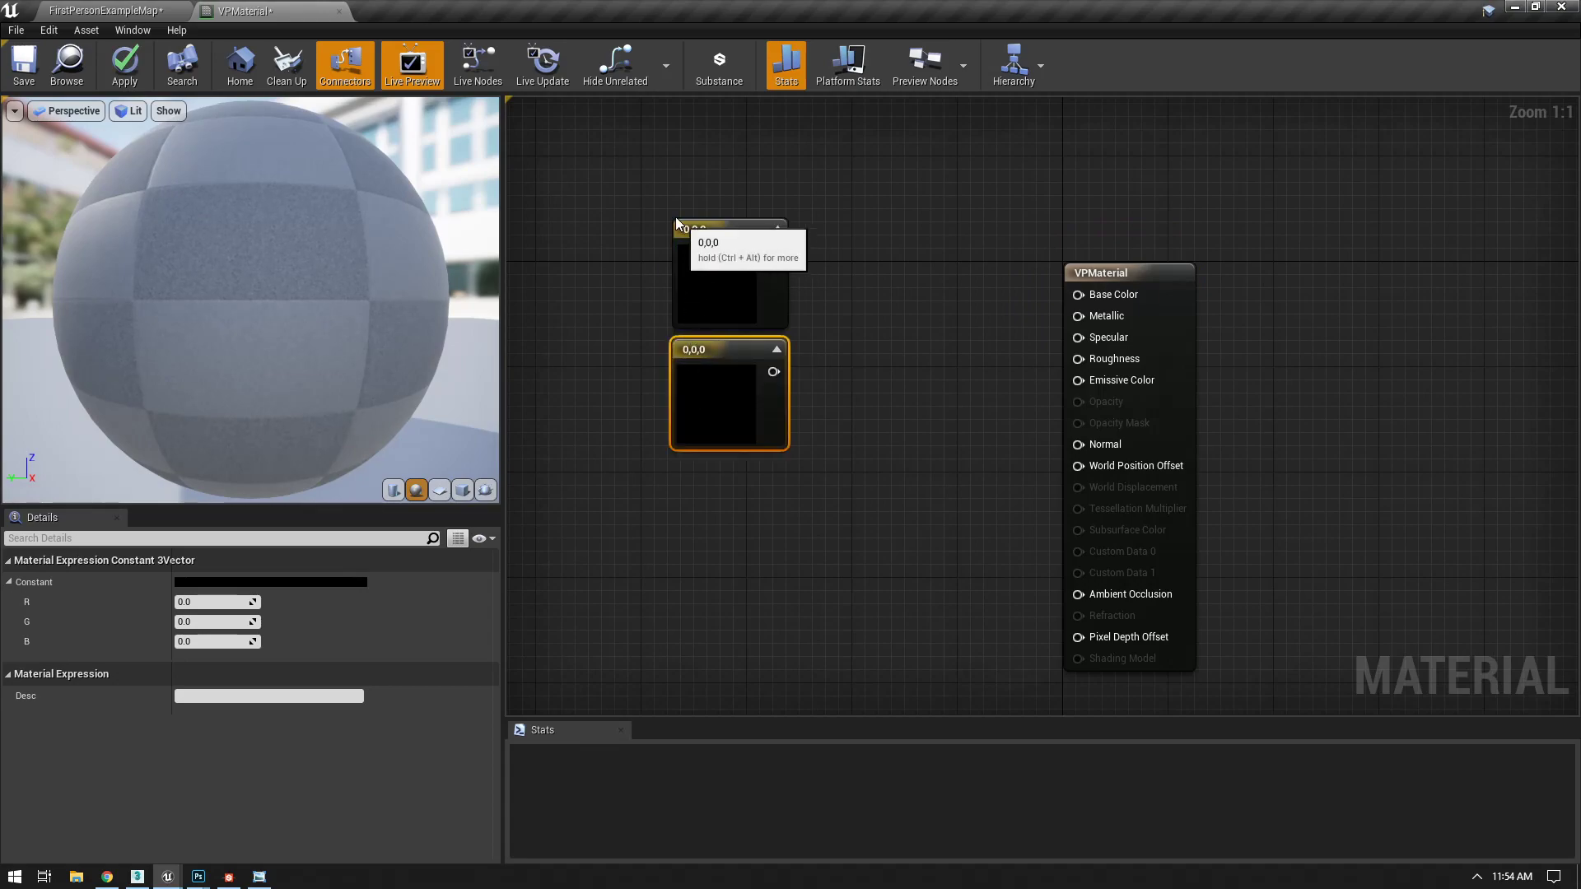
- Reposition the two Constant3Vector nodes and set the upper one to 1,0,0 and the lower one to 0,1,0
drag(695, 237, 664, 176)
drag(694, 346, 664, 283)
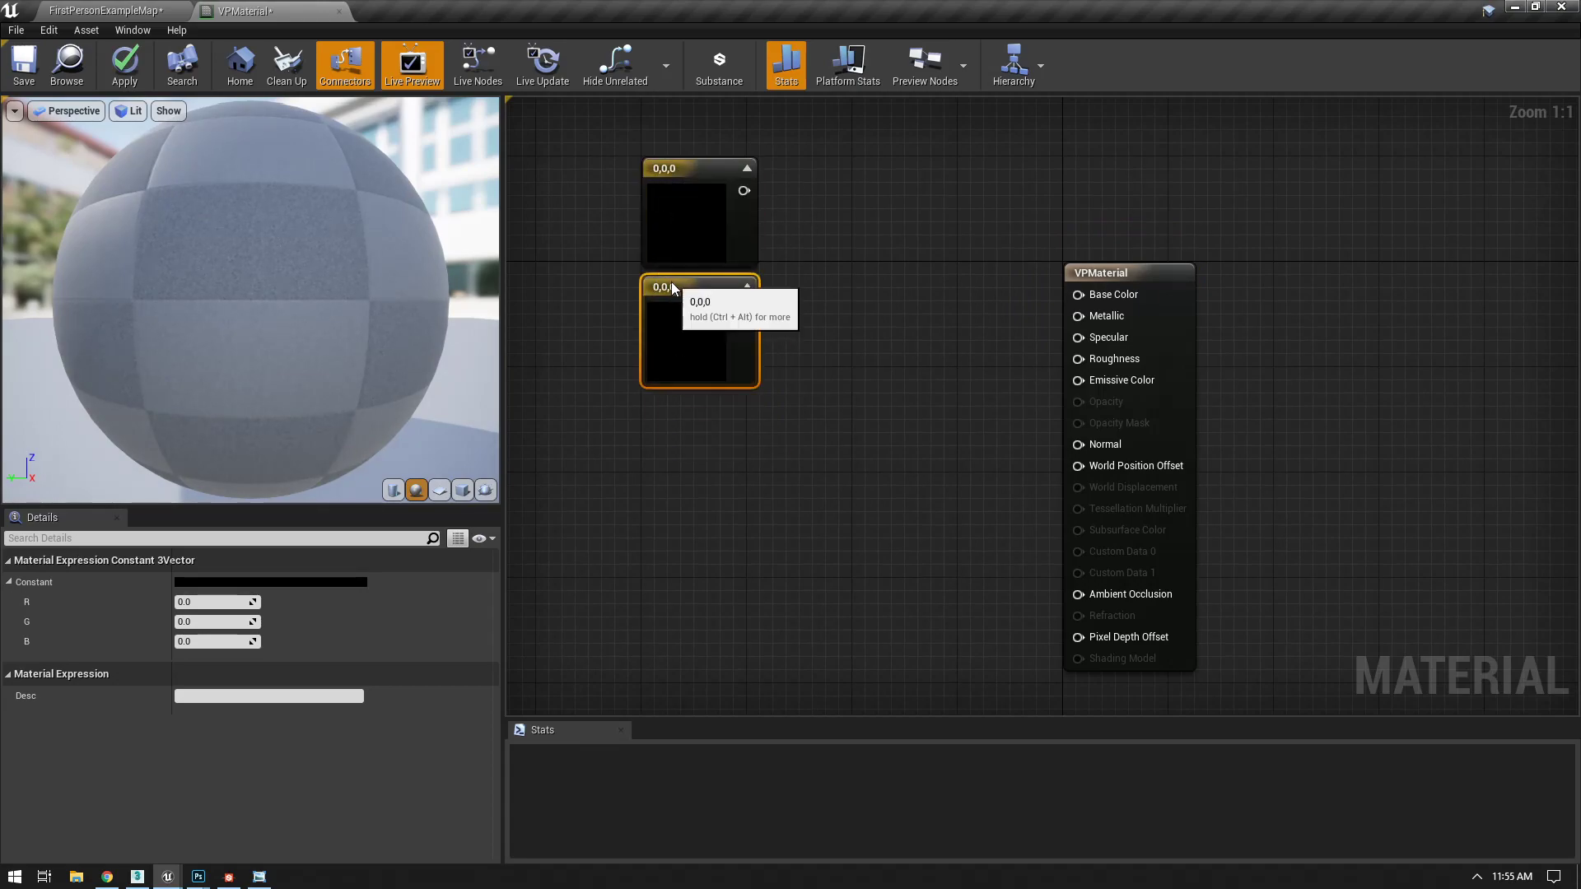
click(696, 222)
click(202, 604)
text(1)
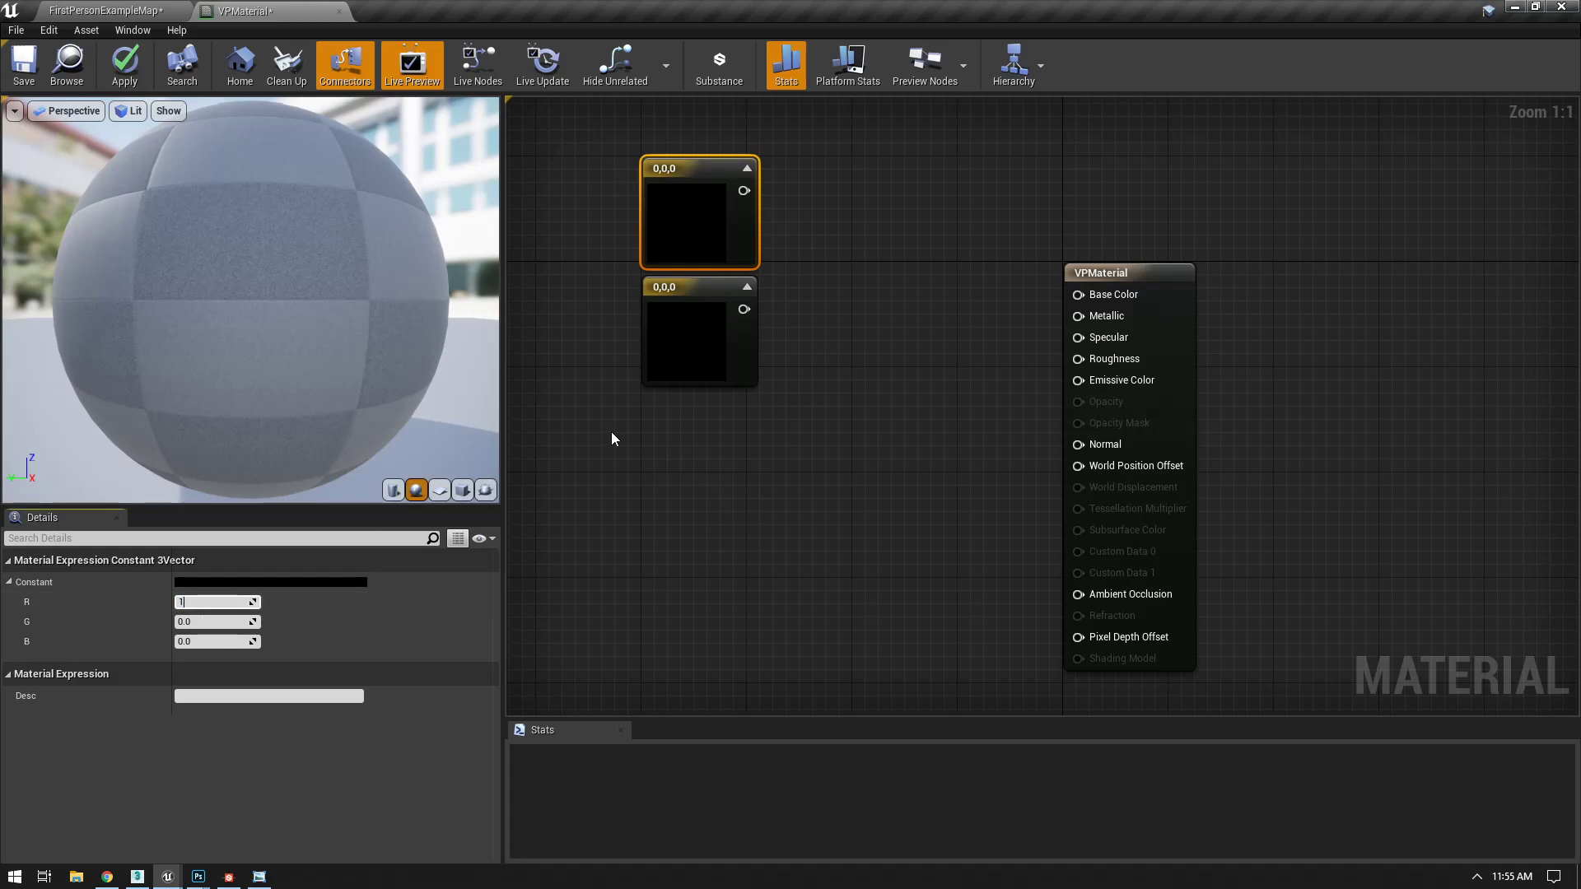
click(660, 363)
click(206, 622)
text(1)
click(788, 495)
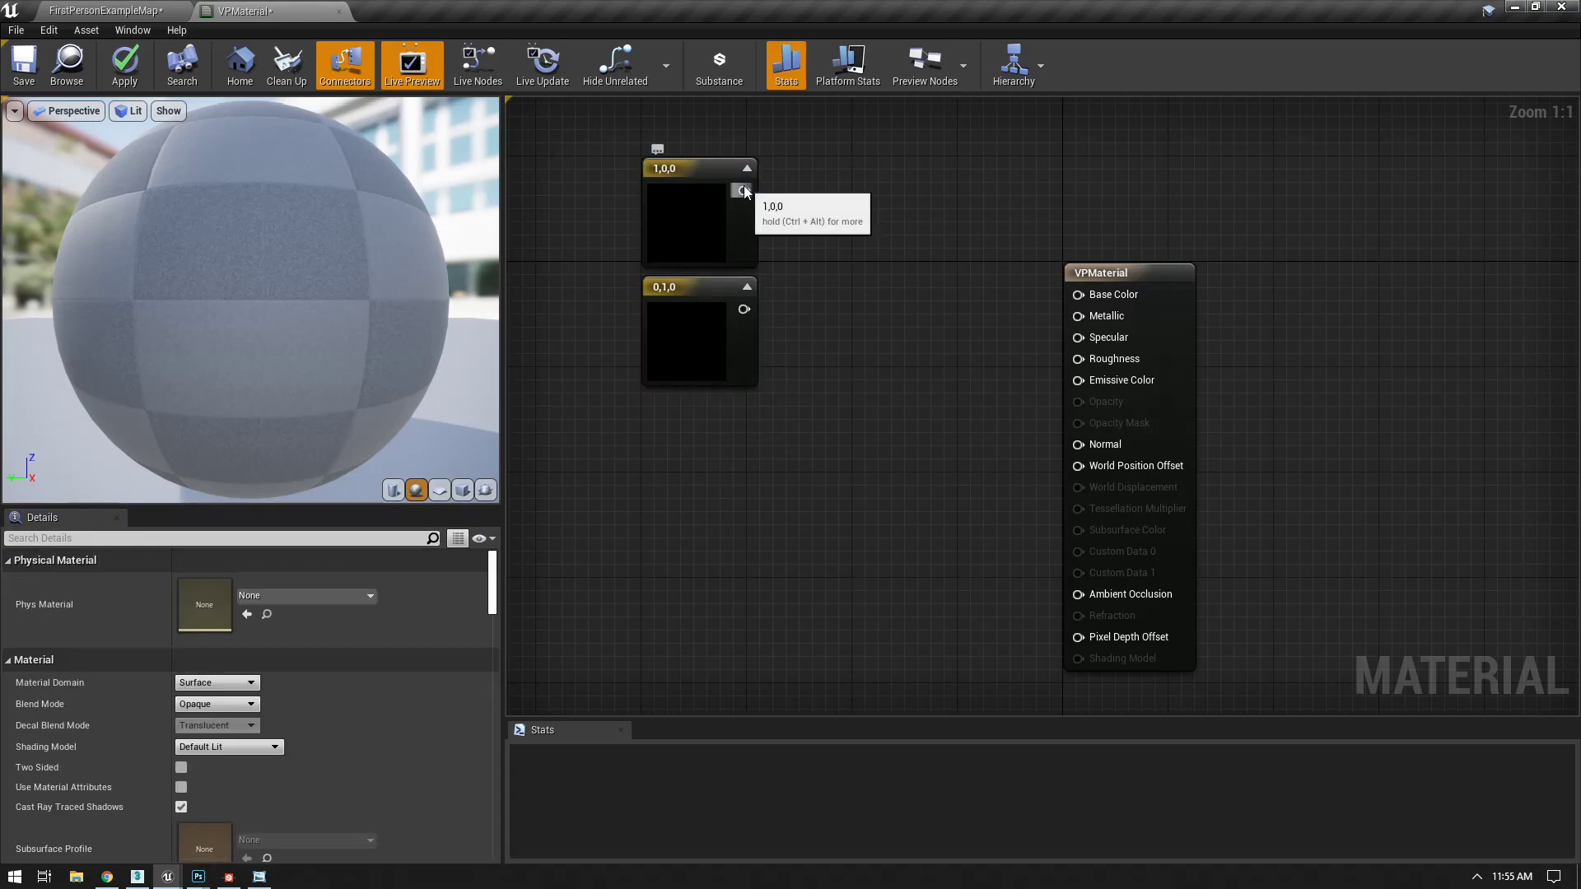
- Add a Lerp node fed by the red constant in A and the green constant in B, and connect its output to Base Color
click(828, 269)
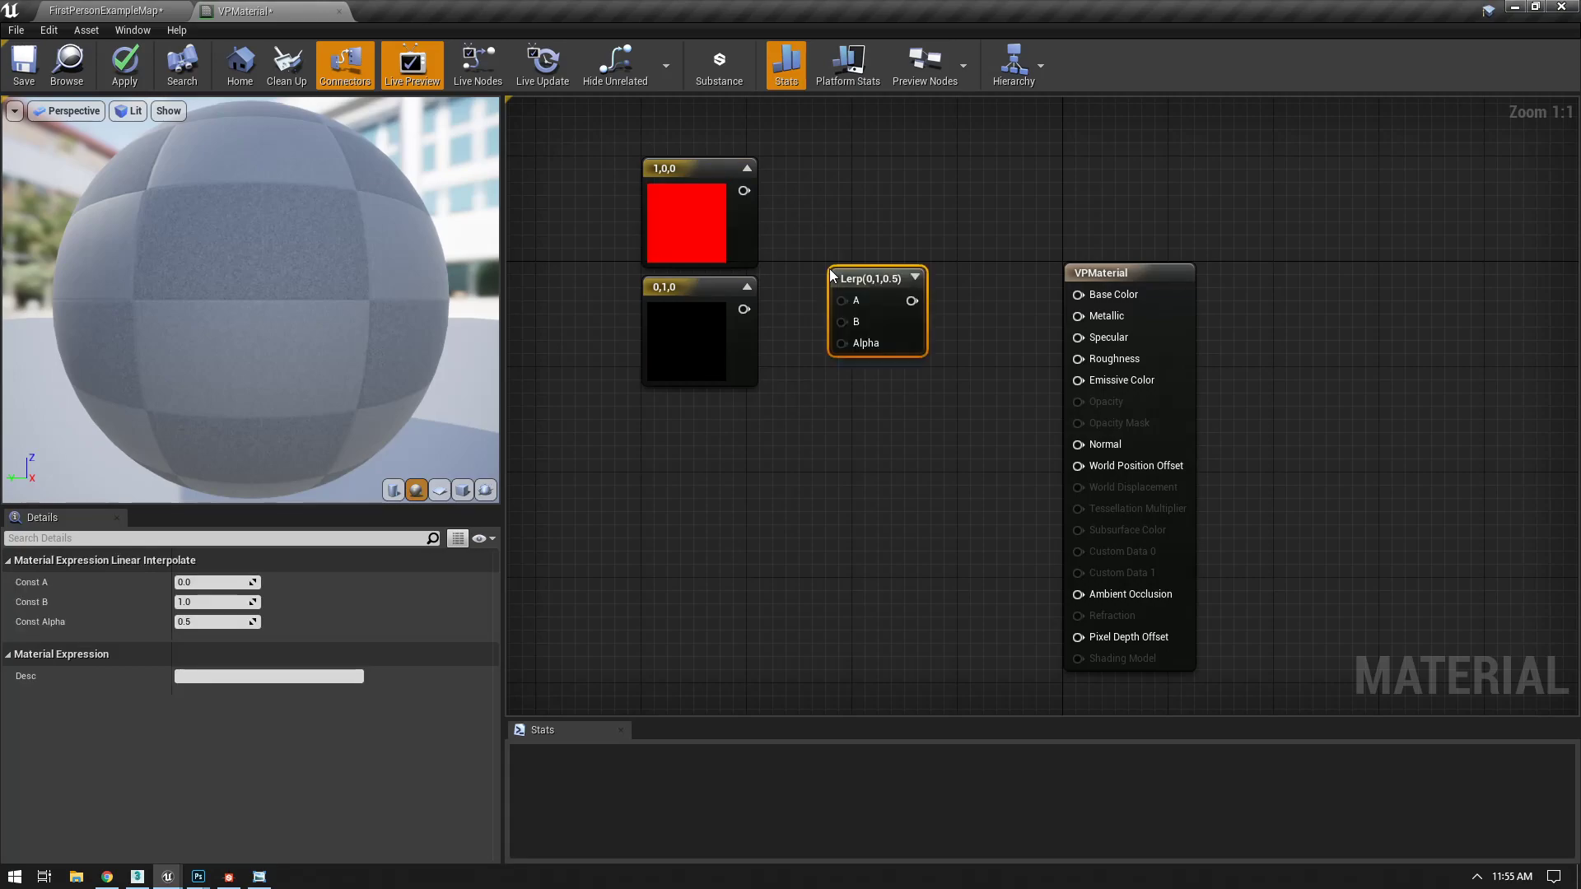
drag(745, 191, 851, 299)
drag(743, 310, 1080, 299)
right_drag(794, 429, 1034, 488)
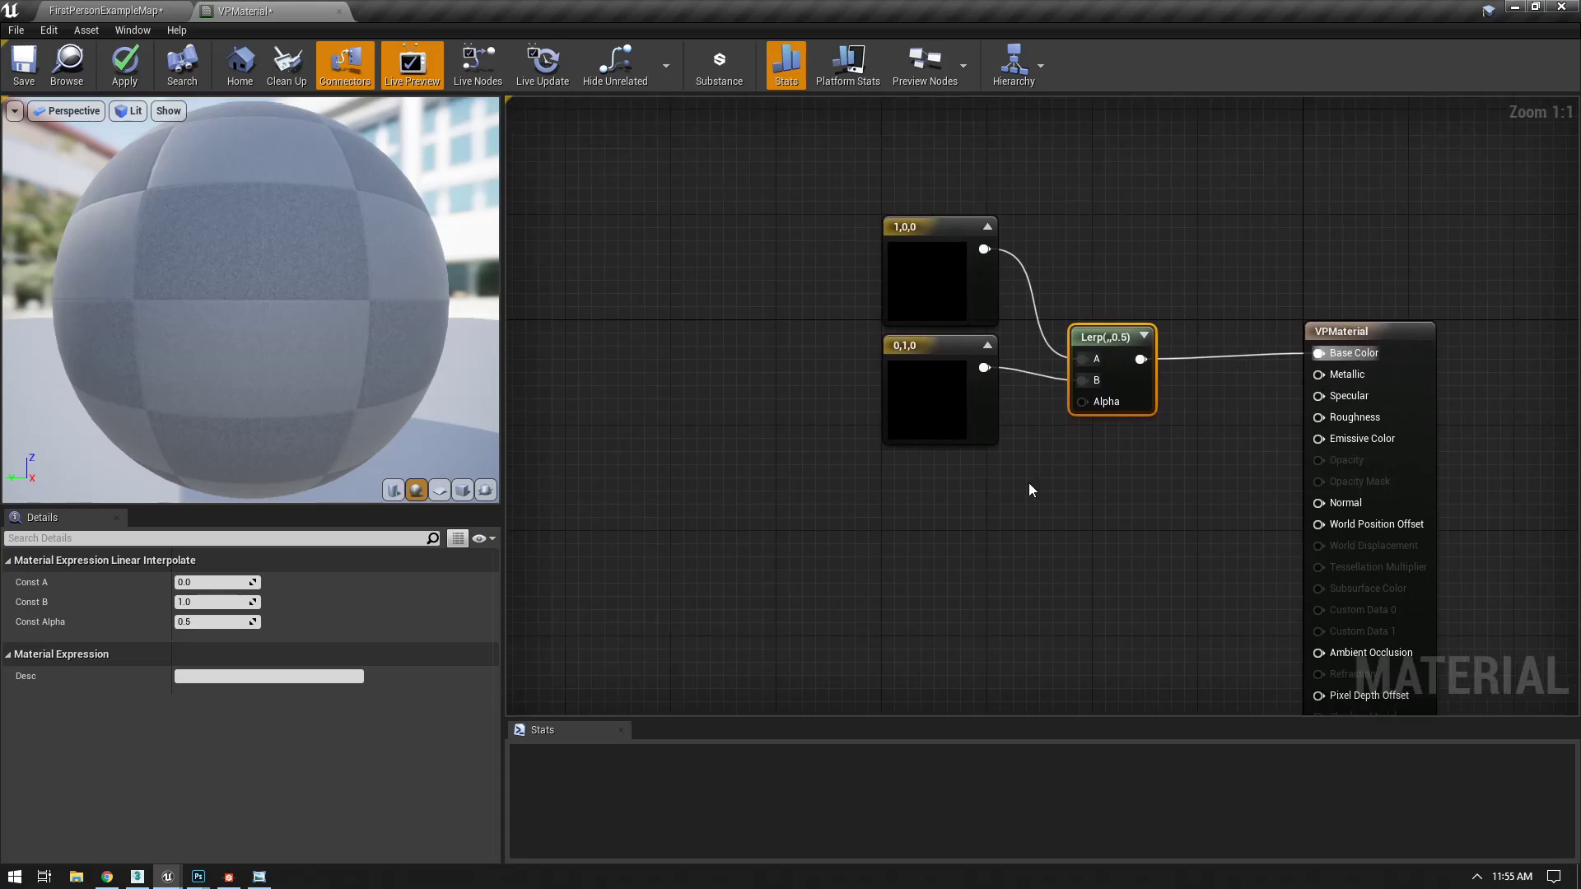
drag(271, 269, 470, 288)
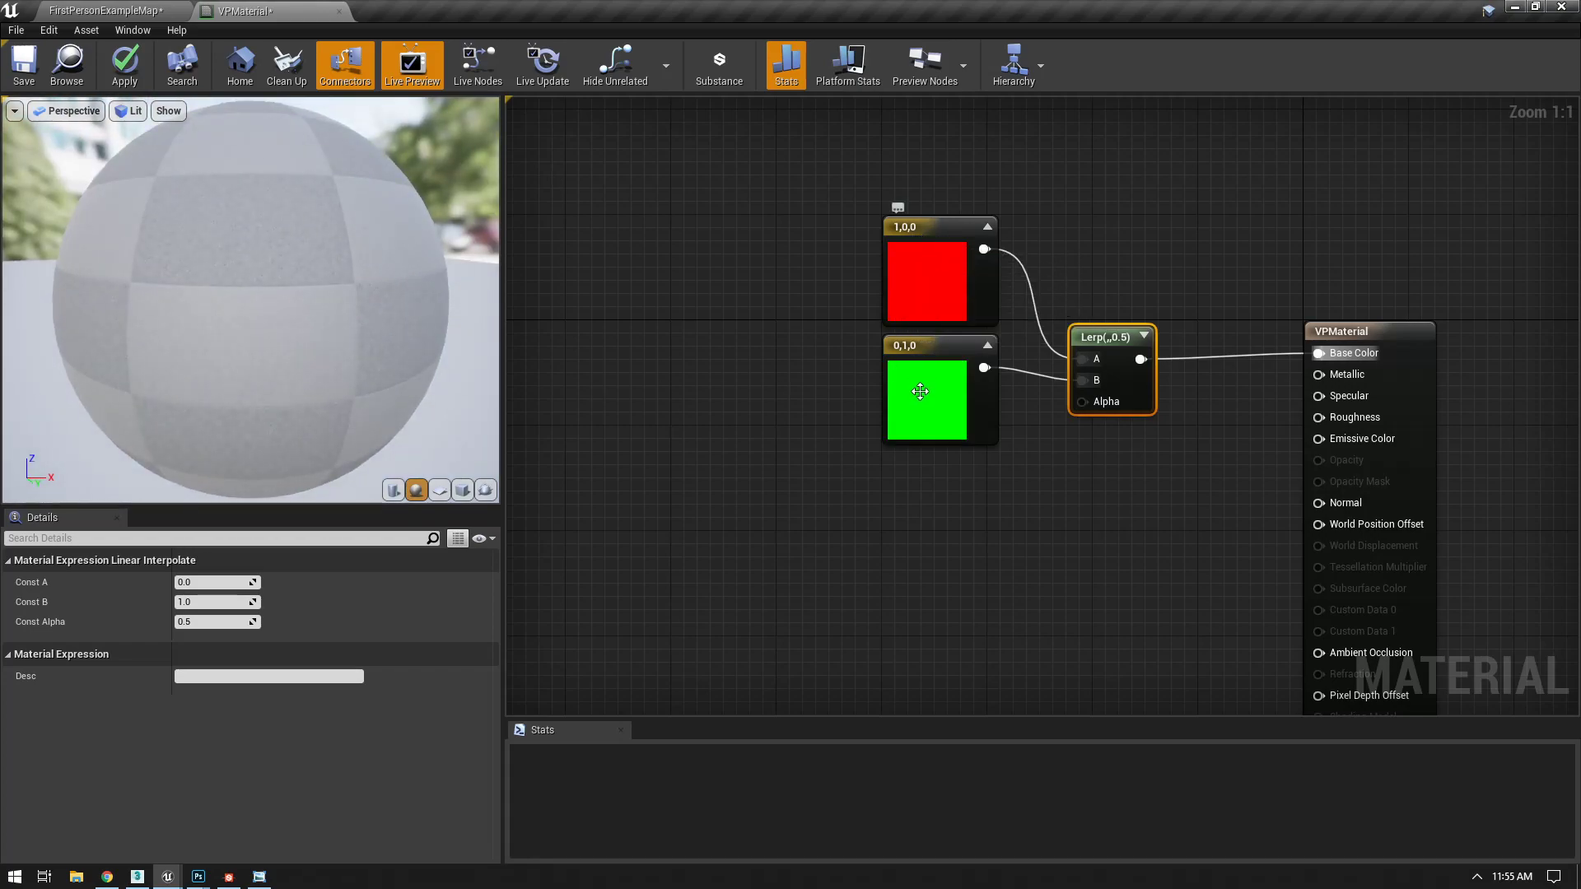
drag(205, 275, 335, 311)
right_drag(804, 461, 853, 441)
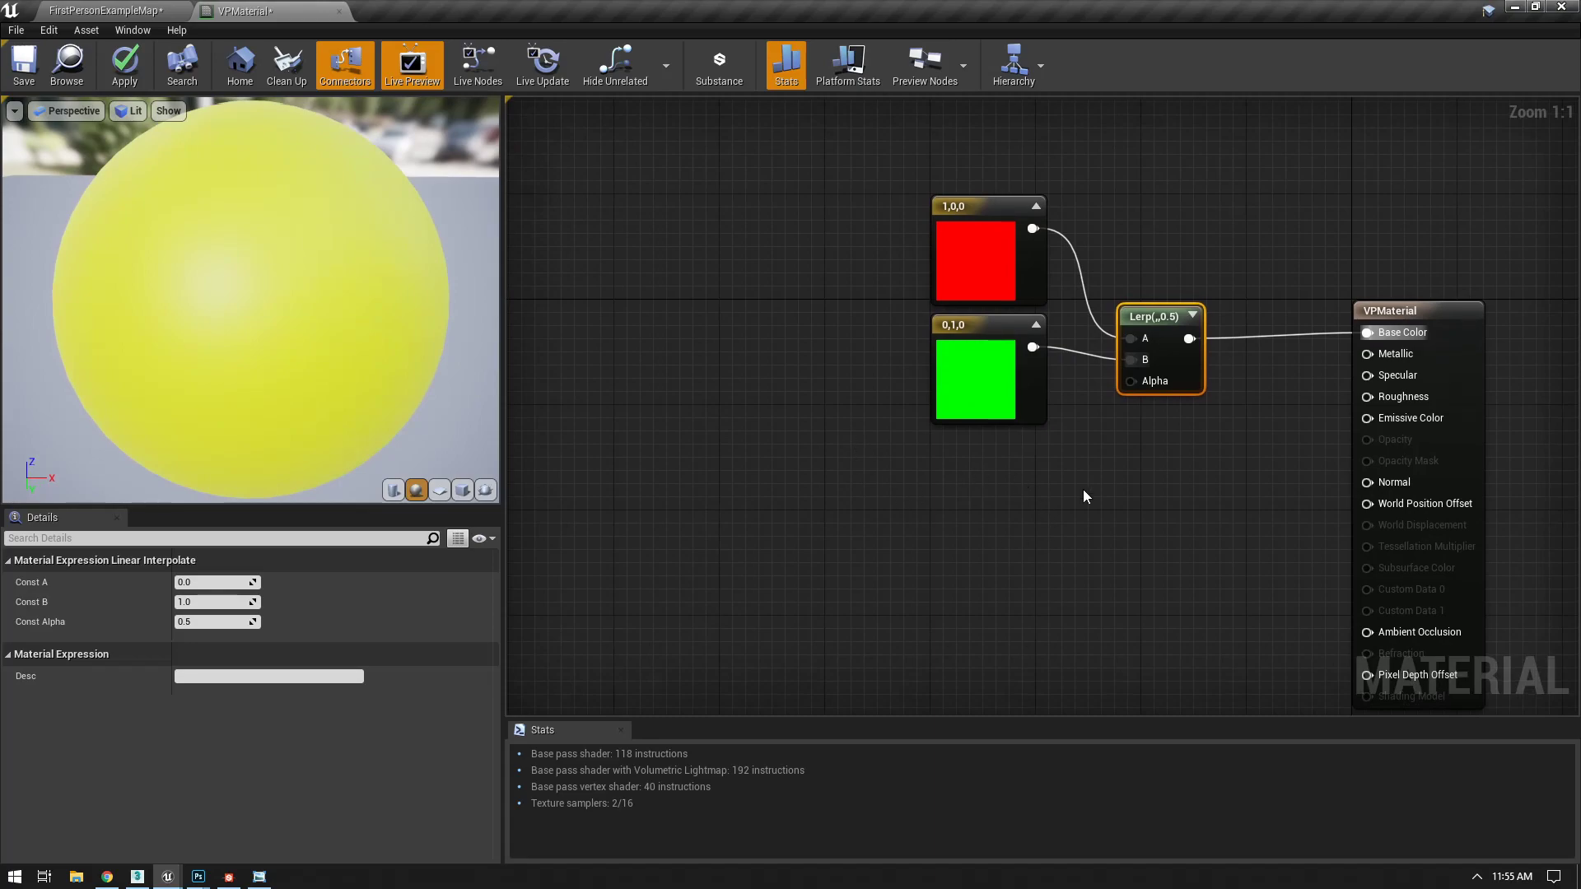
- Add a VertexColor node below the constants, connect its red channel to the Lerp's Alpha, and apply the material changes
right_click(738, 532)
text(vert)
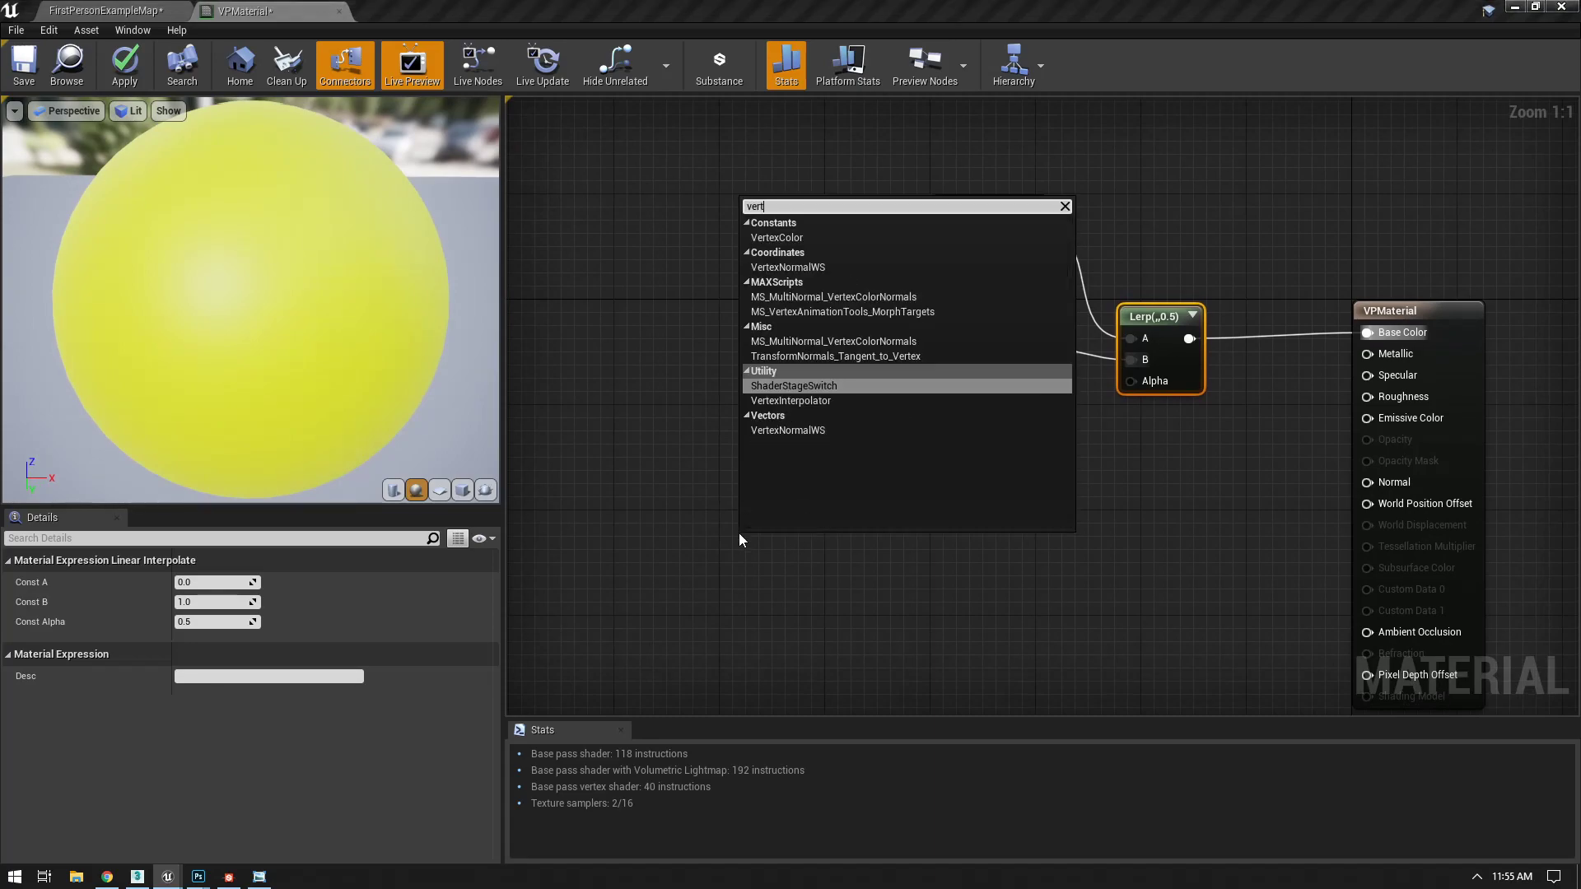
click(792, 238)
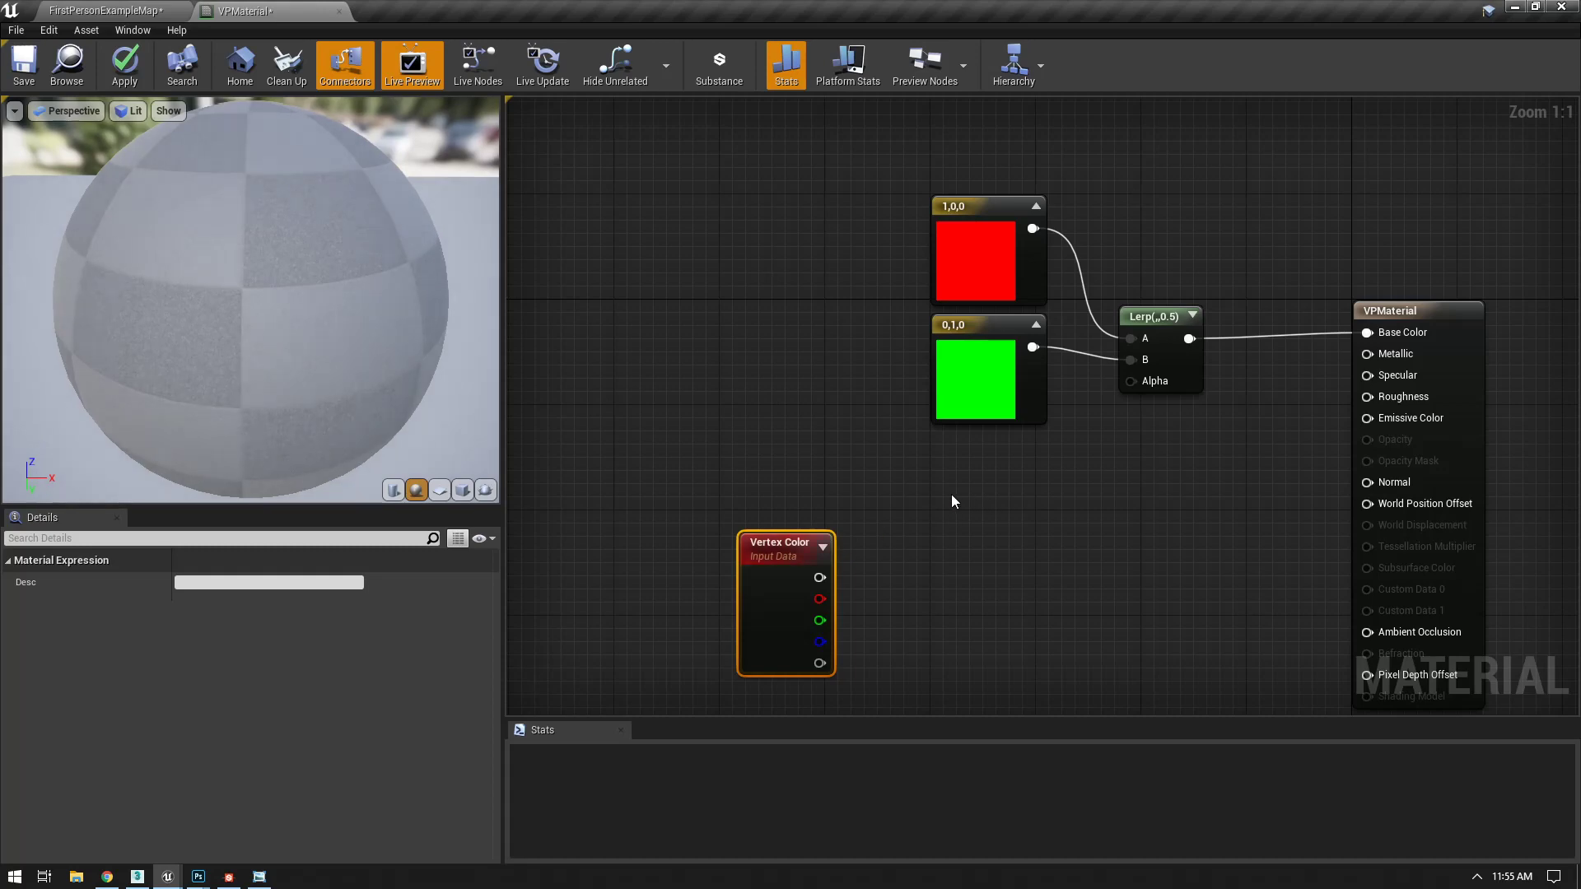
drag(1059, 523, 1137, 380)
drag(863, 243, 940, 333)
drag(774, 544, 965, 456)
click(125, 66)
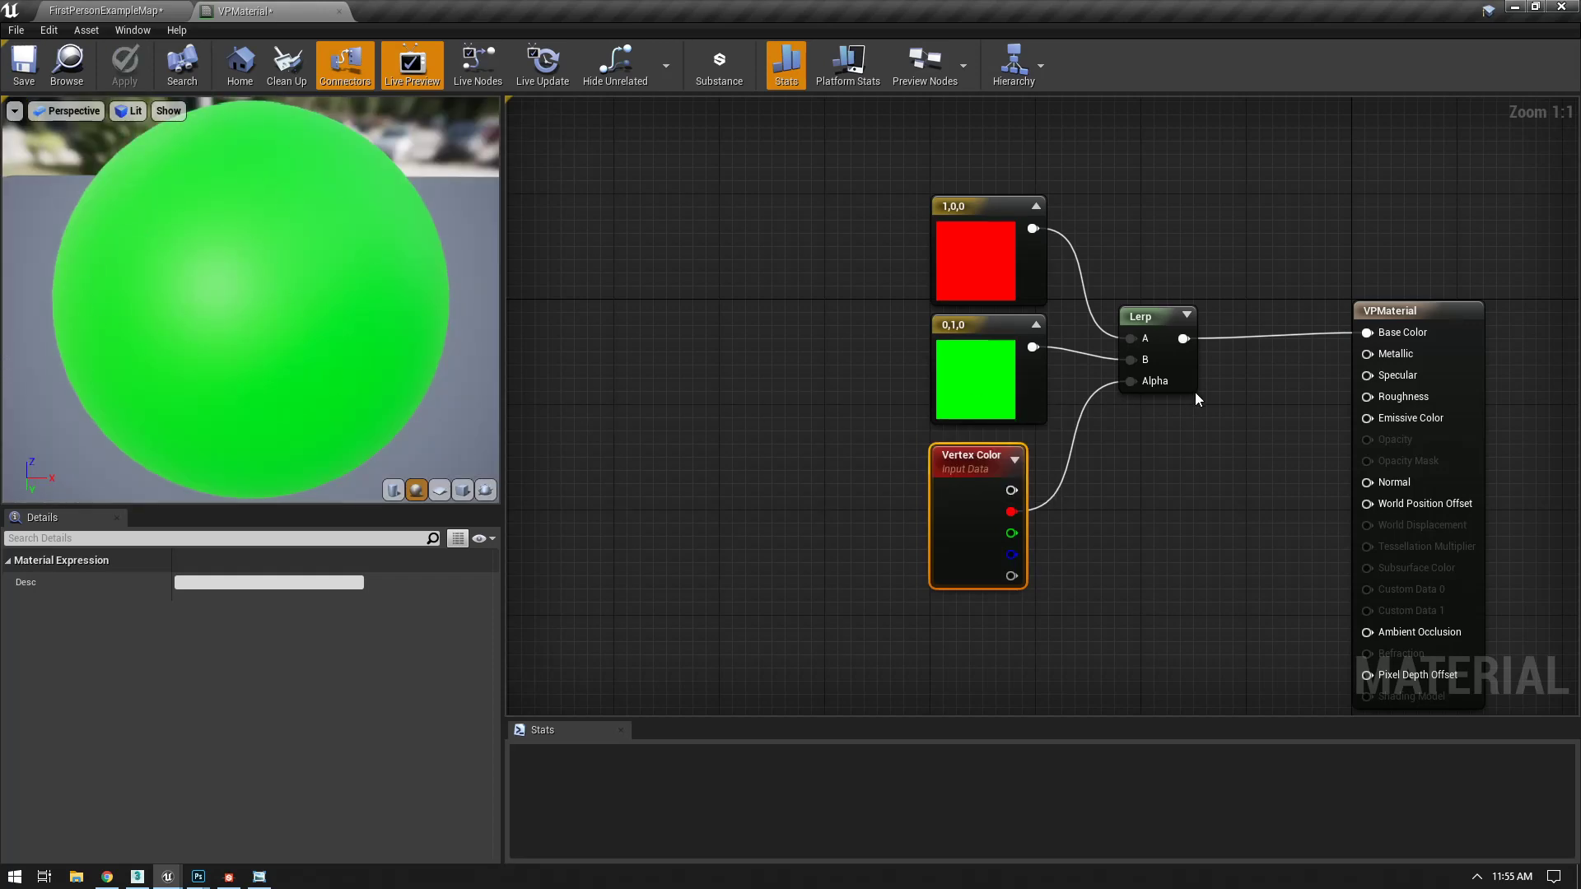
- Create the material instance VPMaterial_Inst from VPMaterial in the level editor and assign it to the Floor2 mesh
click(111, 11)
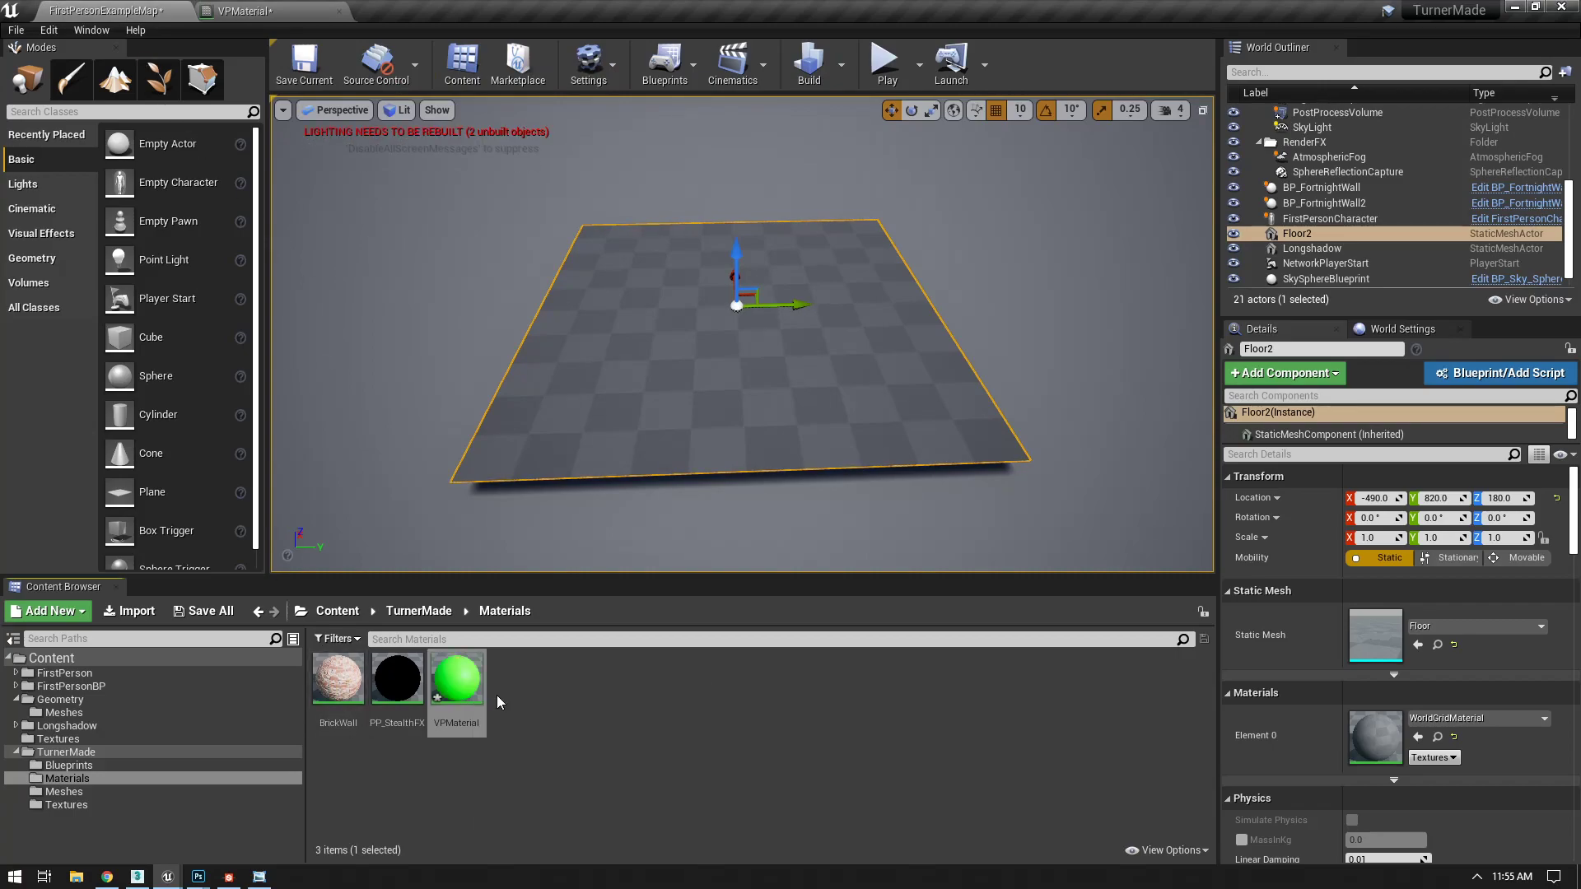
right_click(459, 680)
click(543, 287)
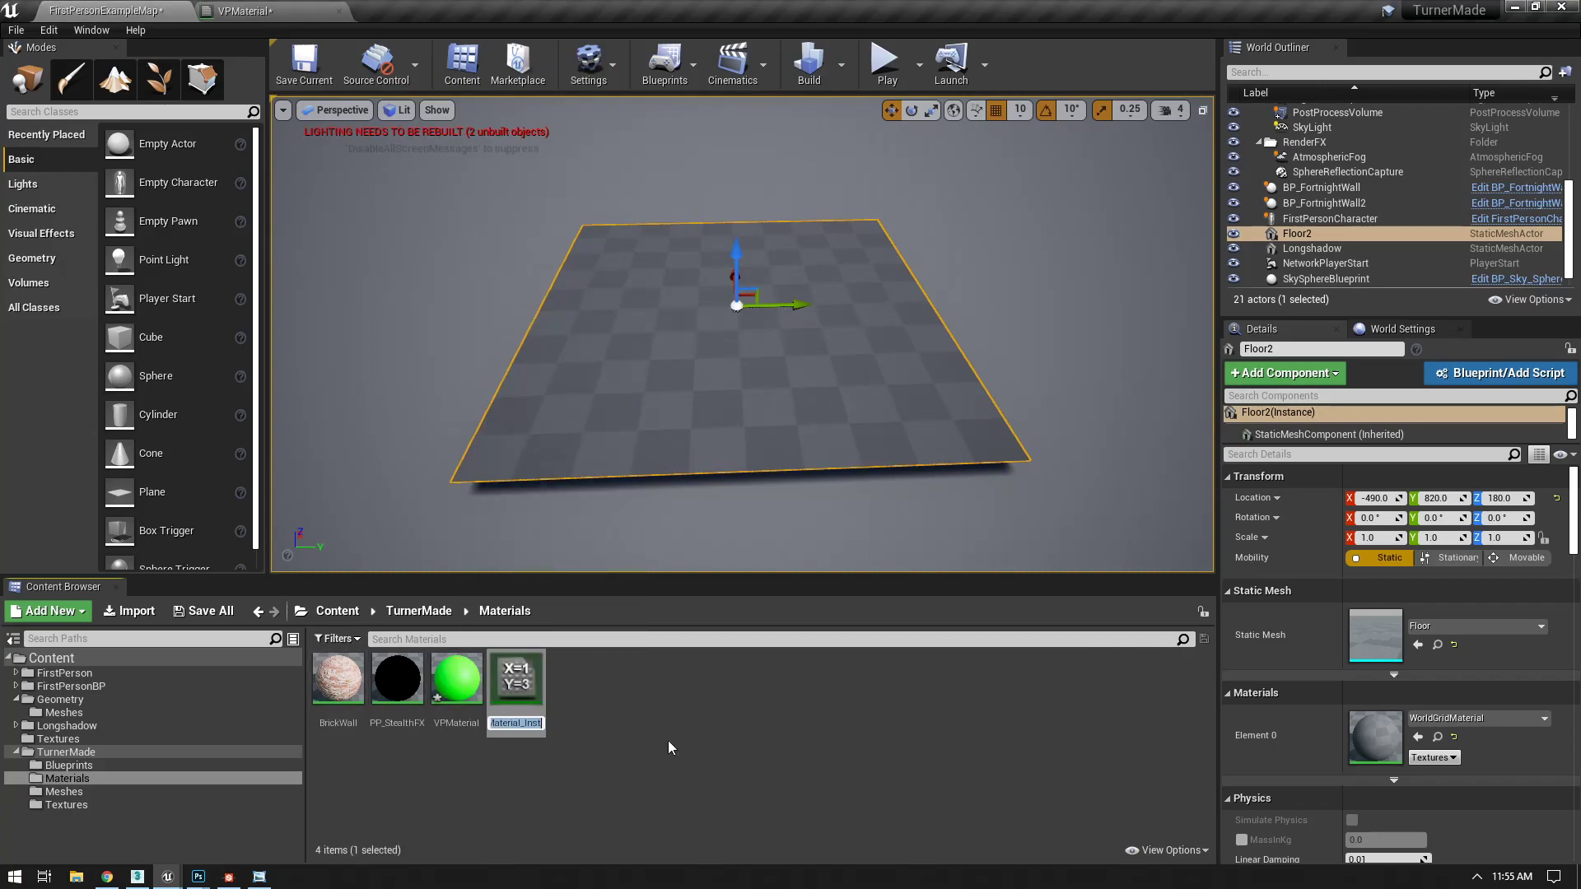
click(516, 685)
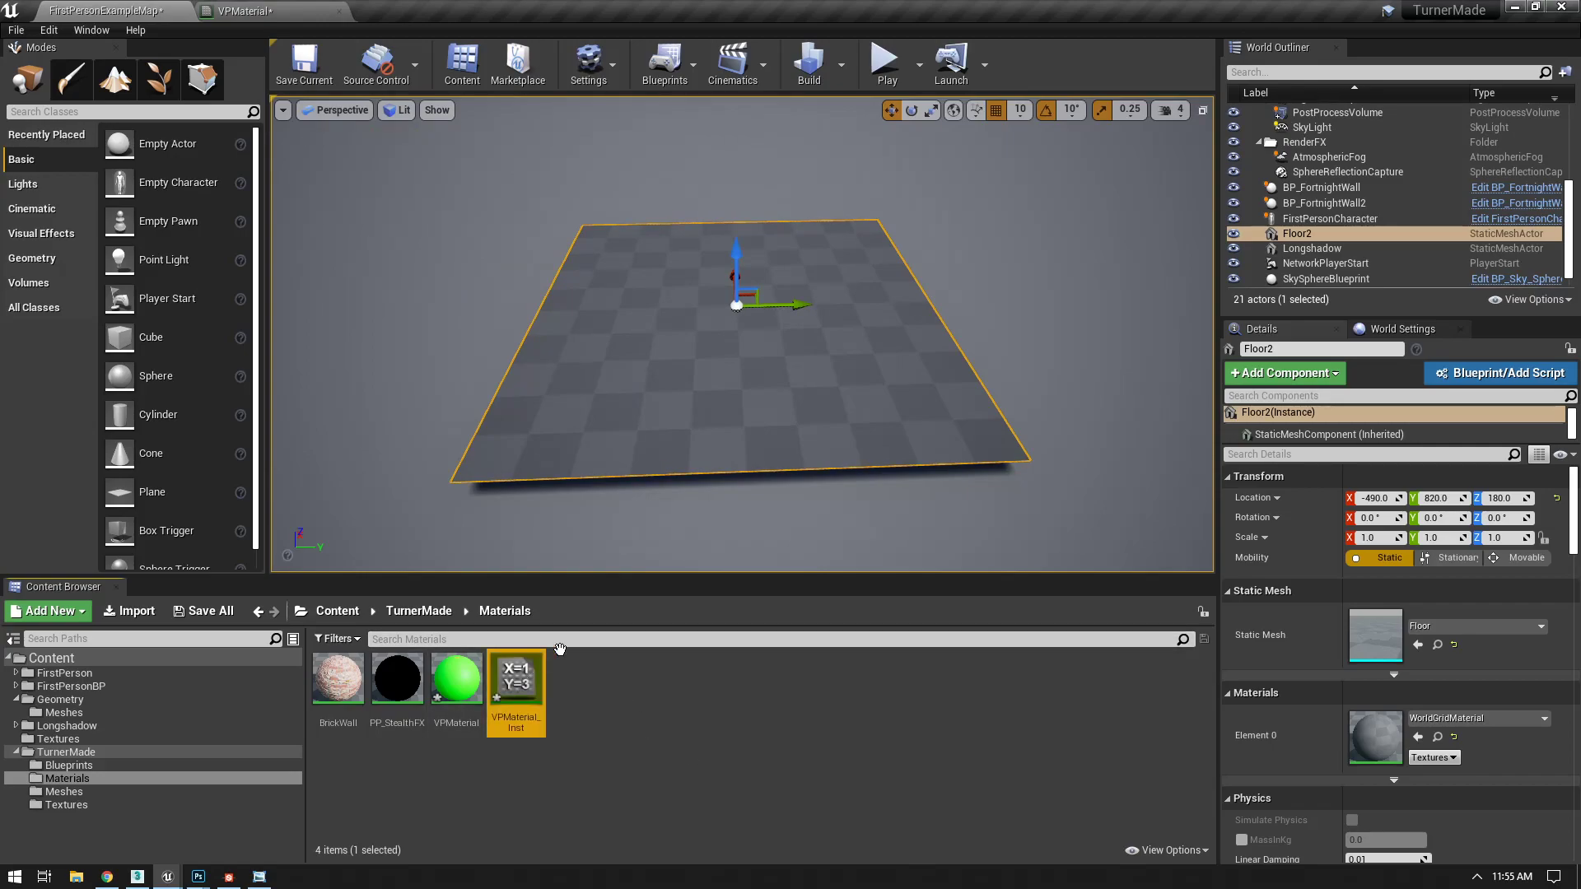
drag(516, 687, 663, 378)
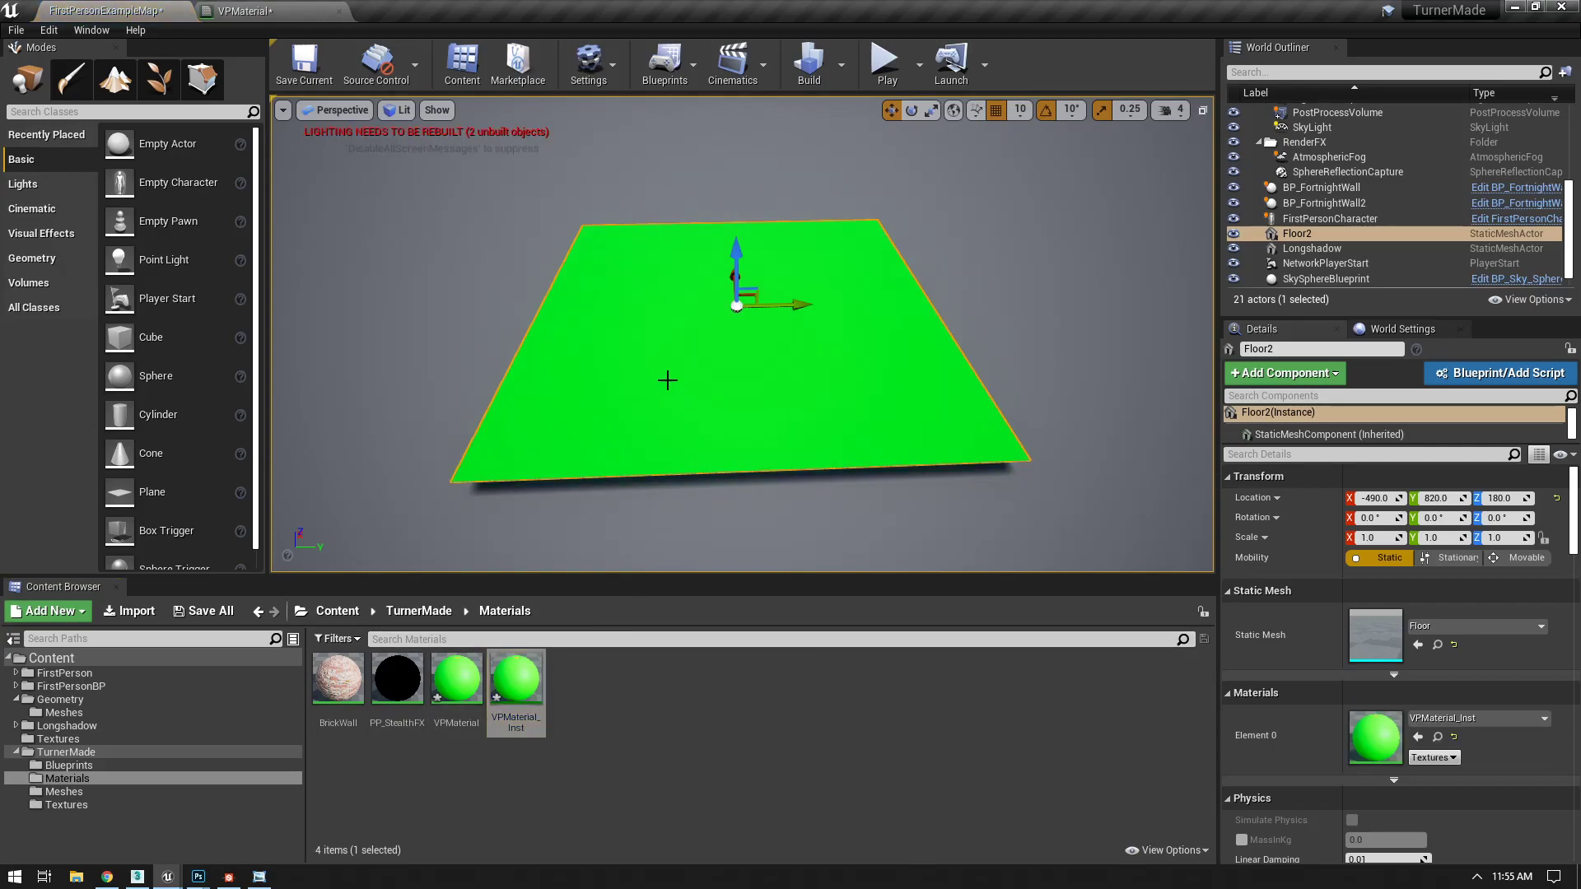
- Switch to vertex color painting, enlarge the paint settings area, and set the brush strength to 1.0
click(82, 73)
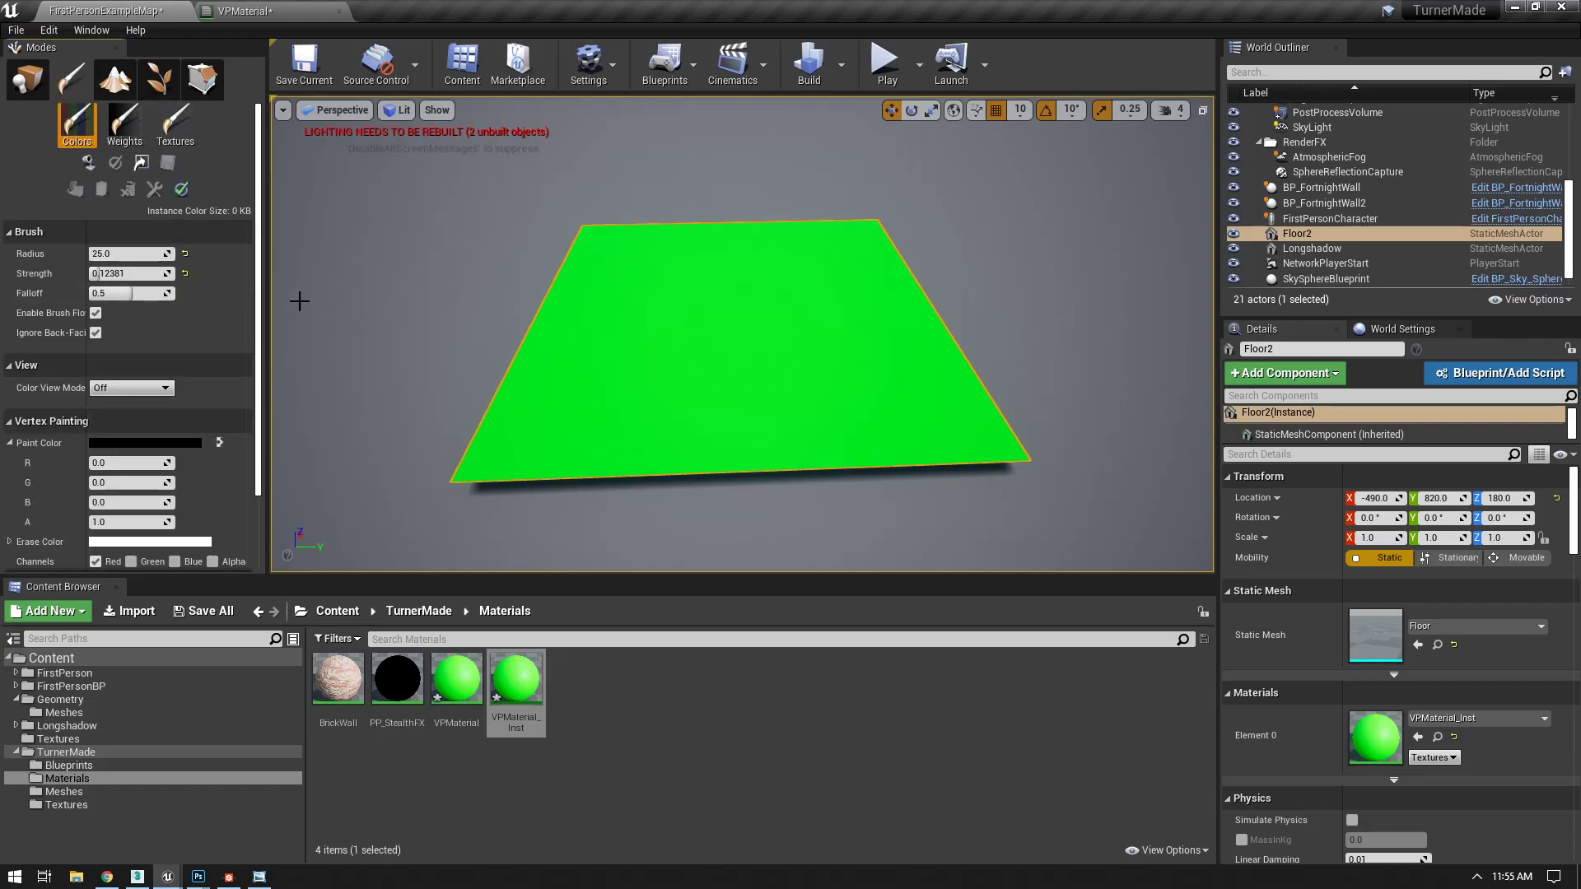
right_drag(476, 311, 515, 298)
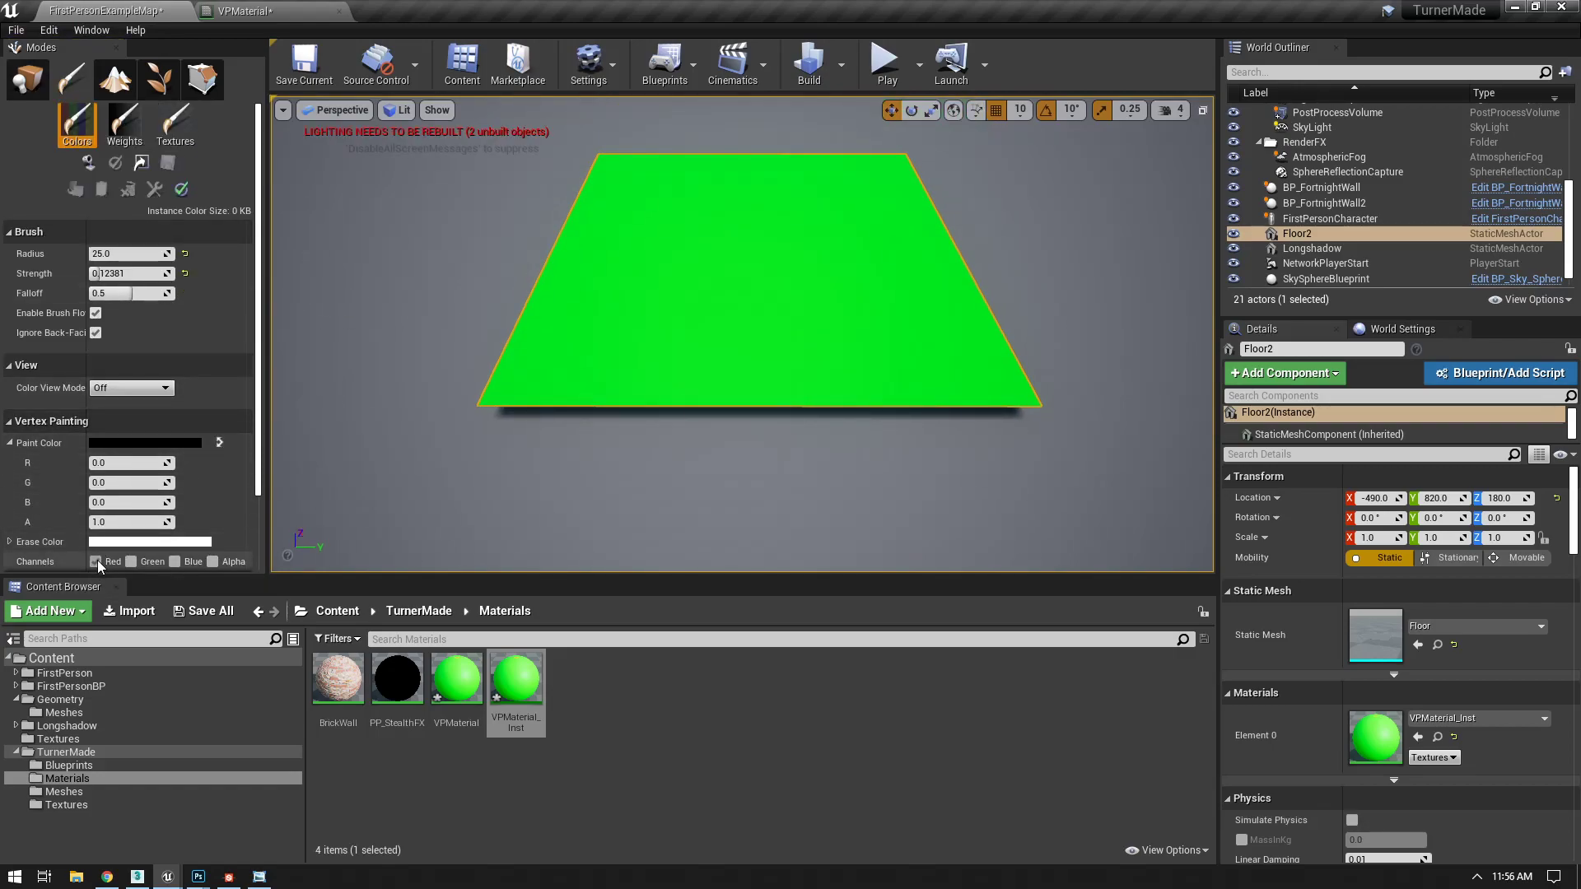
drag(97, 576, 96, 627)
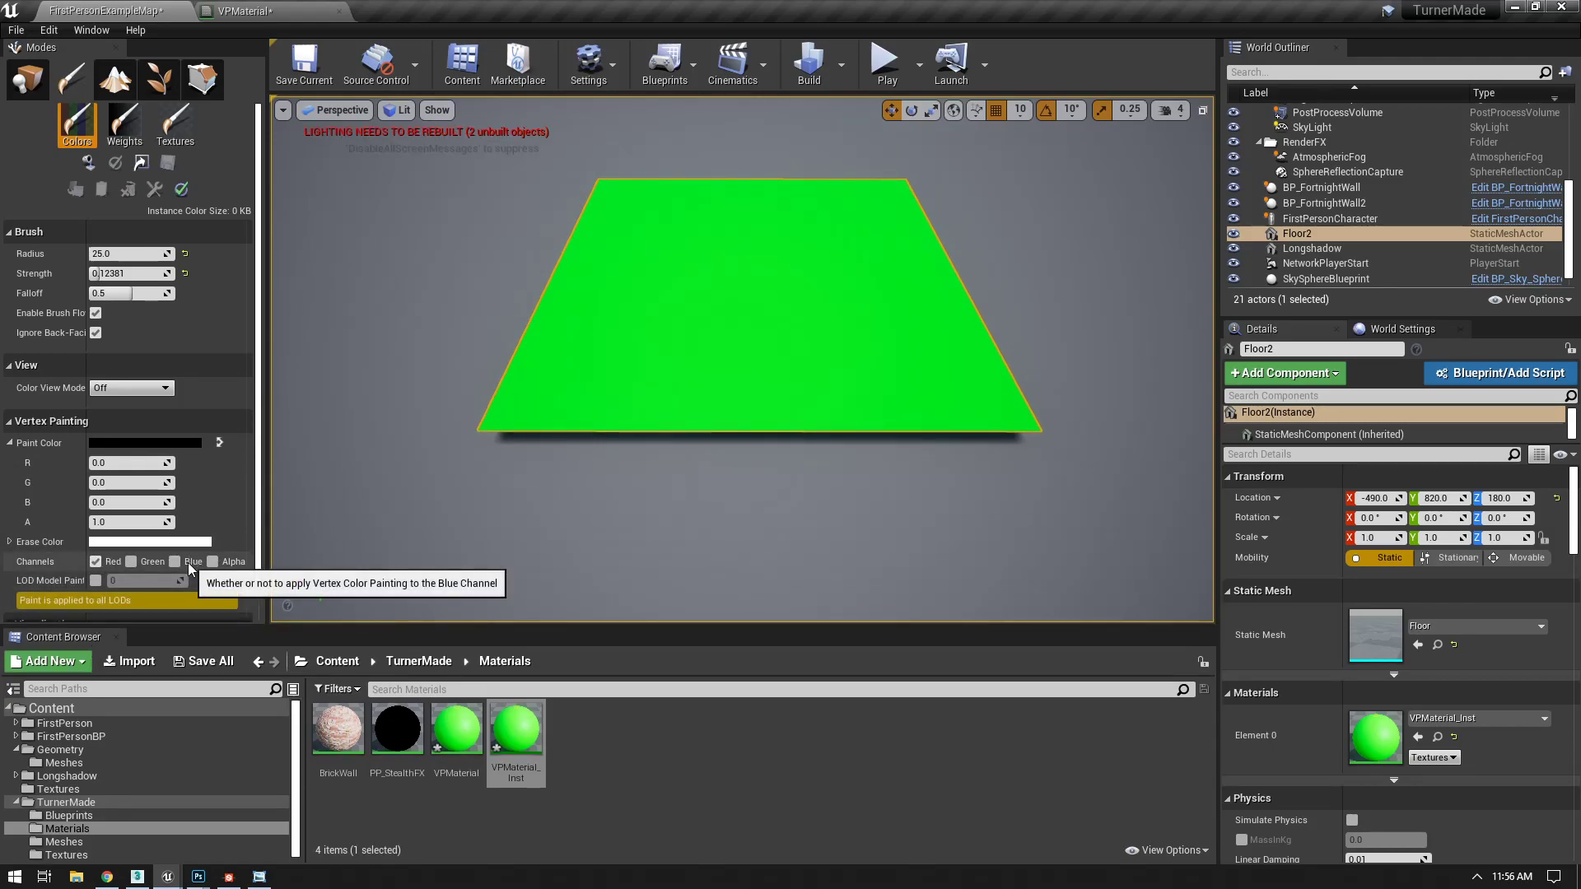
drag(110, 273, 186, 273)
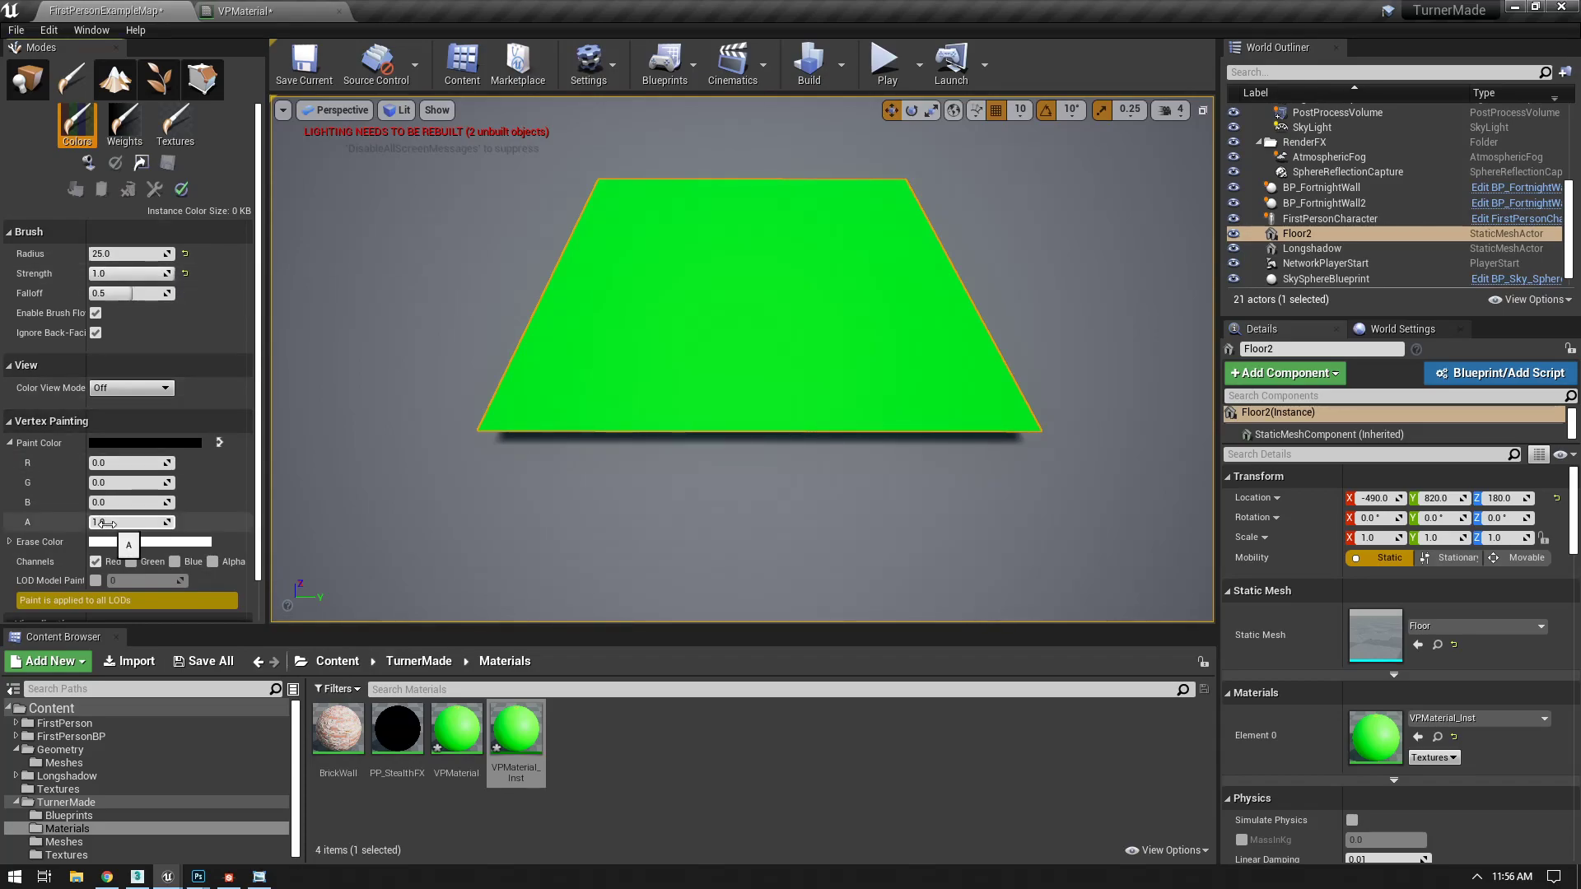
- Paint black in the red vertex channel over one half of the floor mesh and inspect the blend edge up close
mouse_move(626, 367)
mouse_down()
mouse_move(900, 352)
mouse_move(879, 409)
mouse_move(1006, 363)
mouse_move(938, 412)
mouse_move(595, 329)
mouse_move(1009, 329)
mouse_up()
mouse_move(1034, 330)
right_down()
mouse_move(1136, 305)
mouse_move(1070, 354)
mouse_move(1070, 305)
mouse_move(1054, 313)
mouse_move(1054, 355)
right_up()
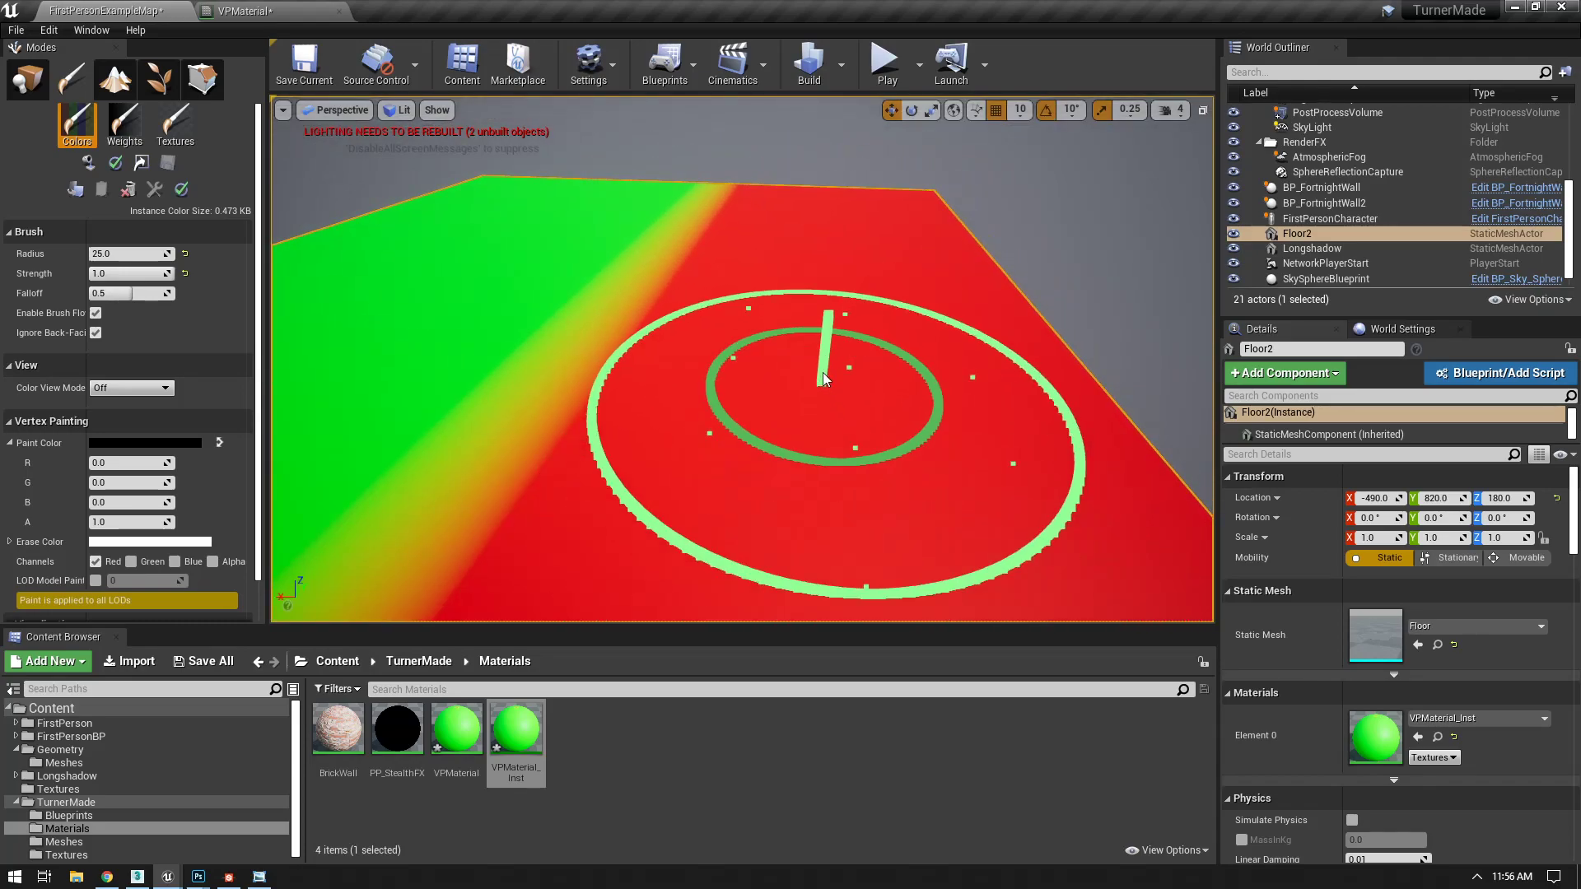
mouse_move(741, 359)
right_down()
mouse_move(774, 289)
mouse_move(811, 275)
mouse_move(836, 297)
mouse_move(815, 428)
mouse_move(810, 323)
right_up()
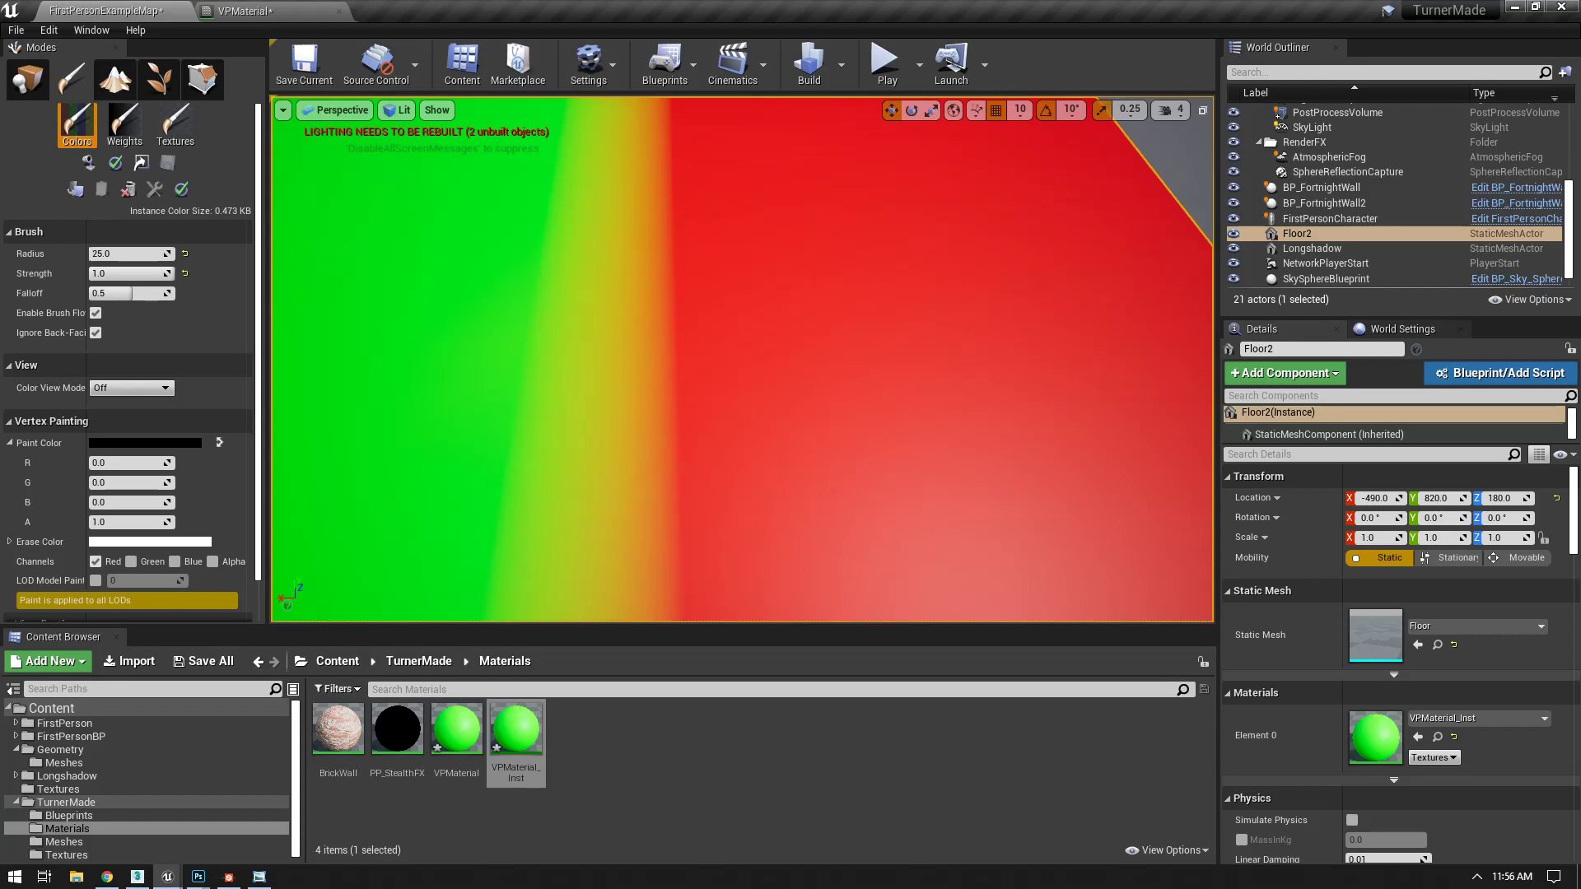
key(f)
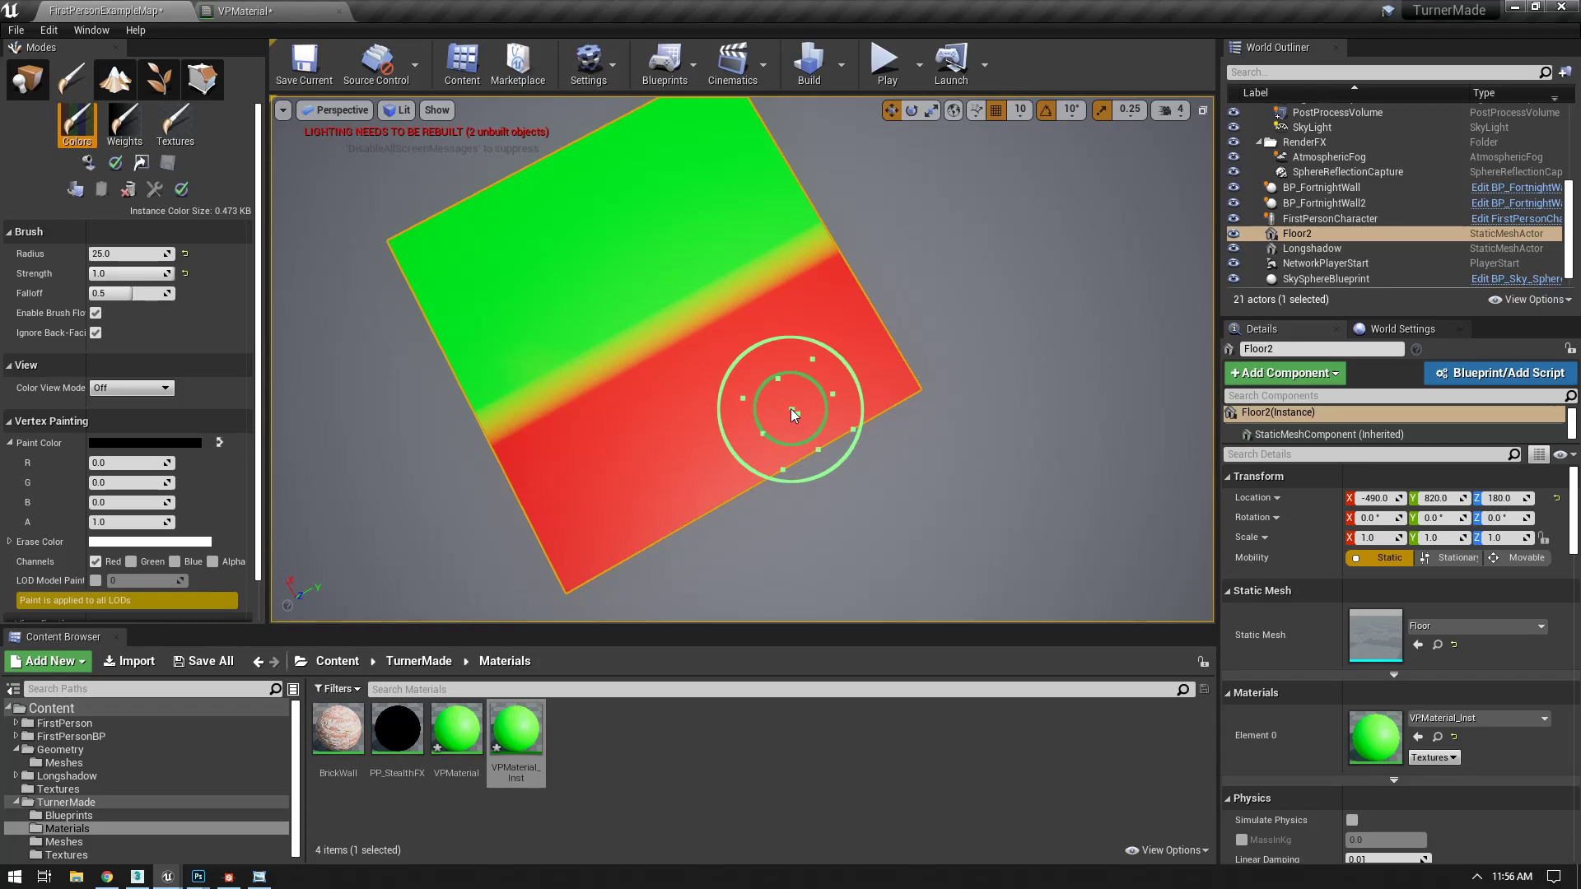
right_drag(776, 312, 873, 272)
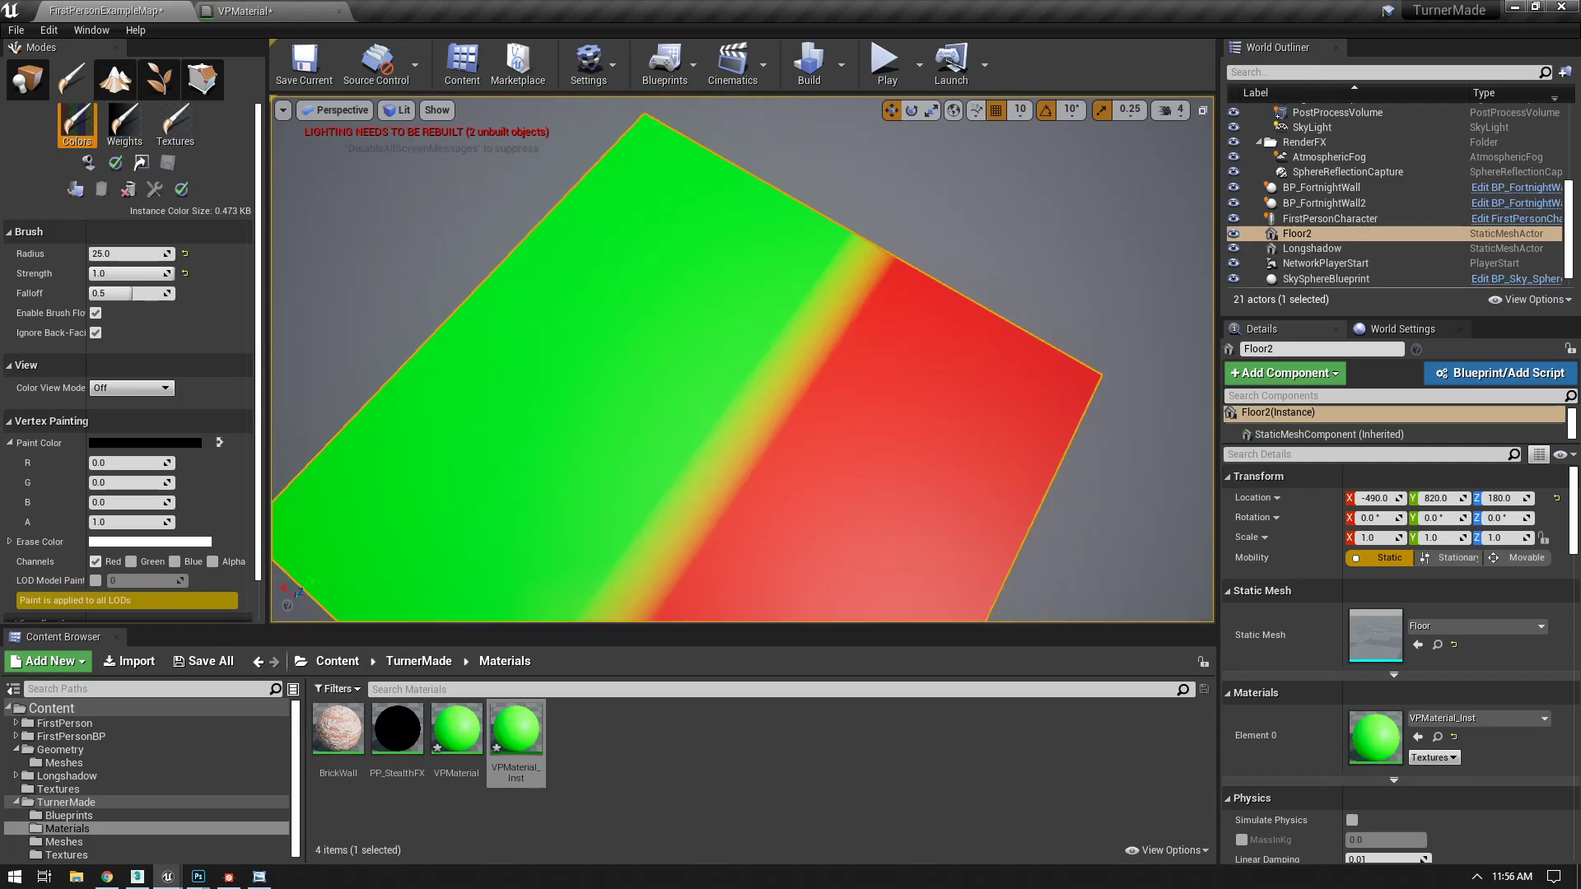
right_drag(891, 371, 891, 371)
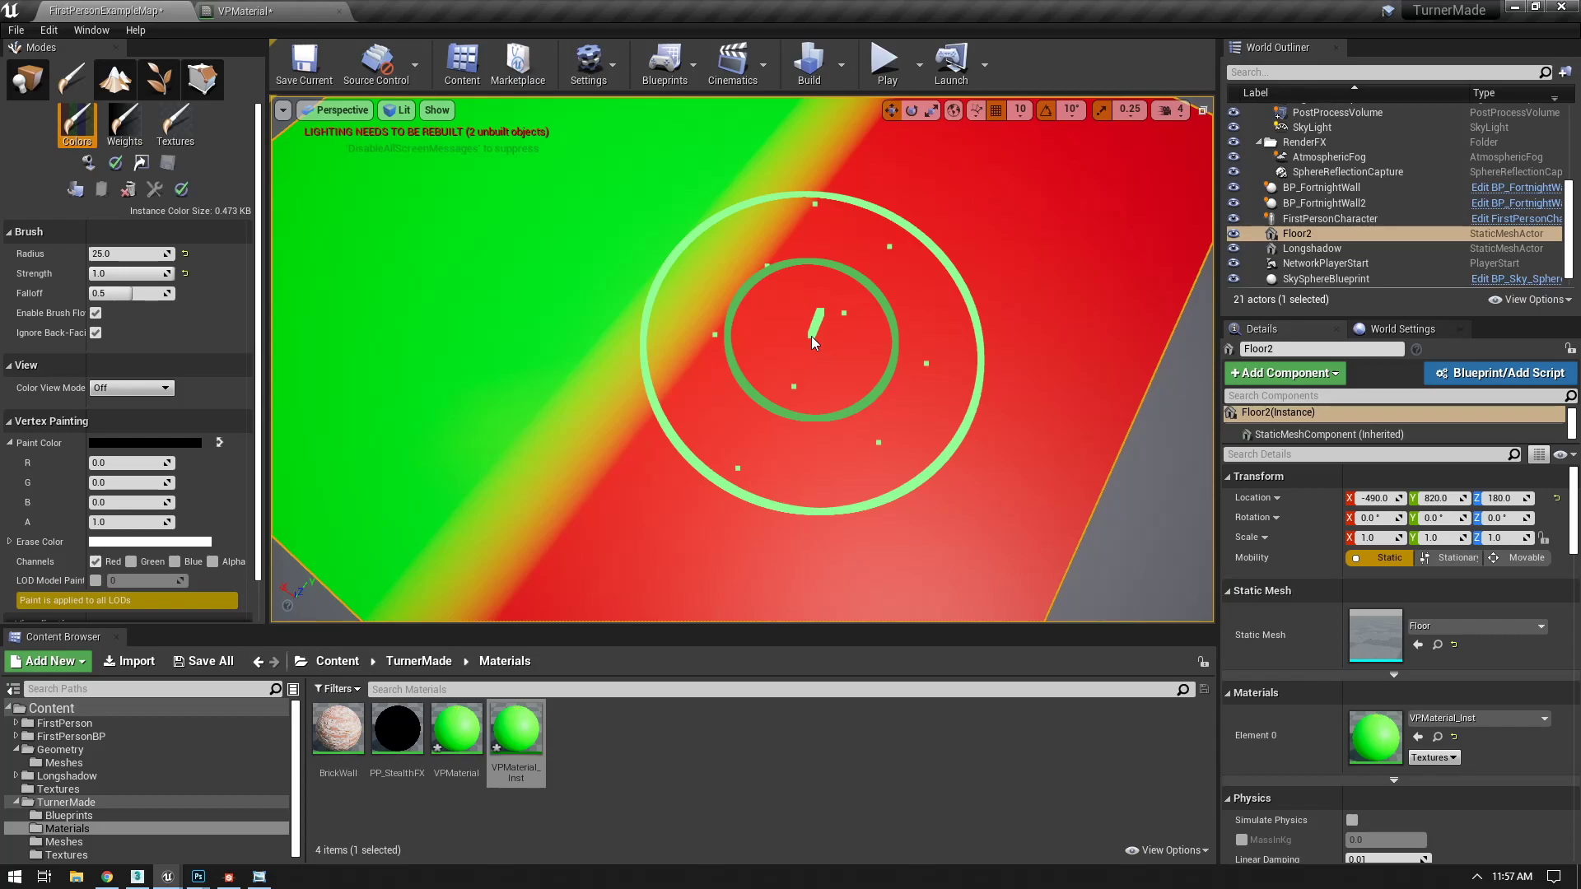
- Paint the remaining green area of the floor mesh with black in the red vertex channel
drag(672, 220, 602, 288)
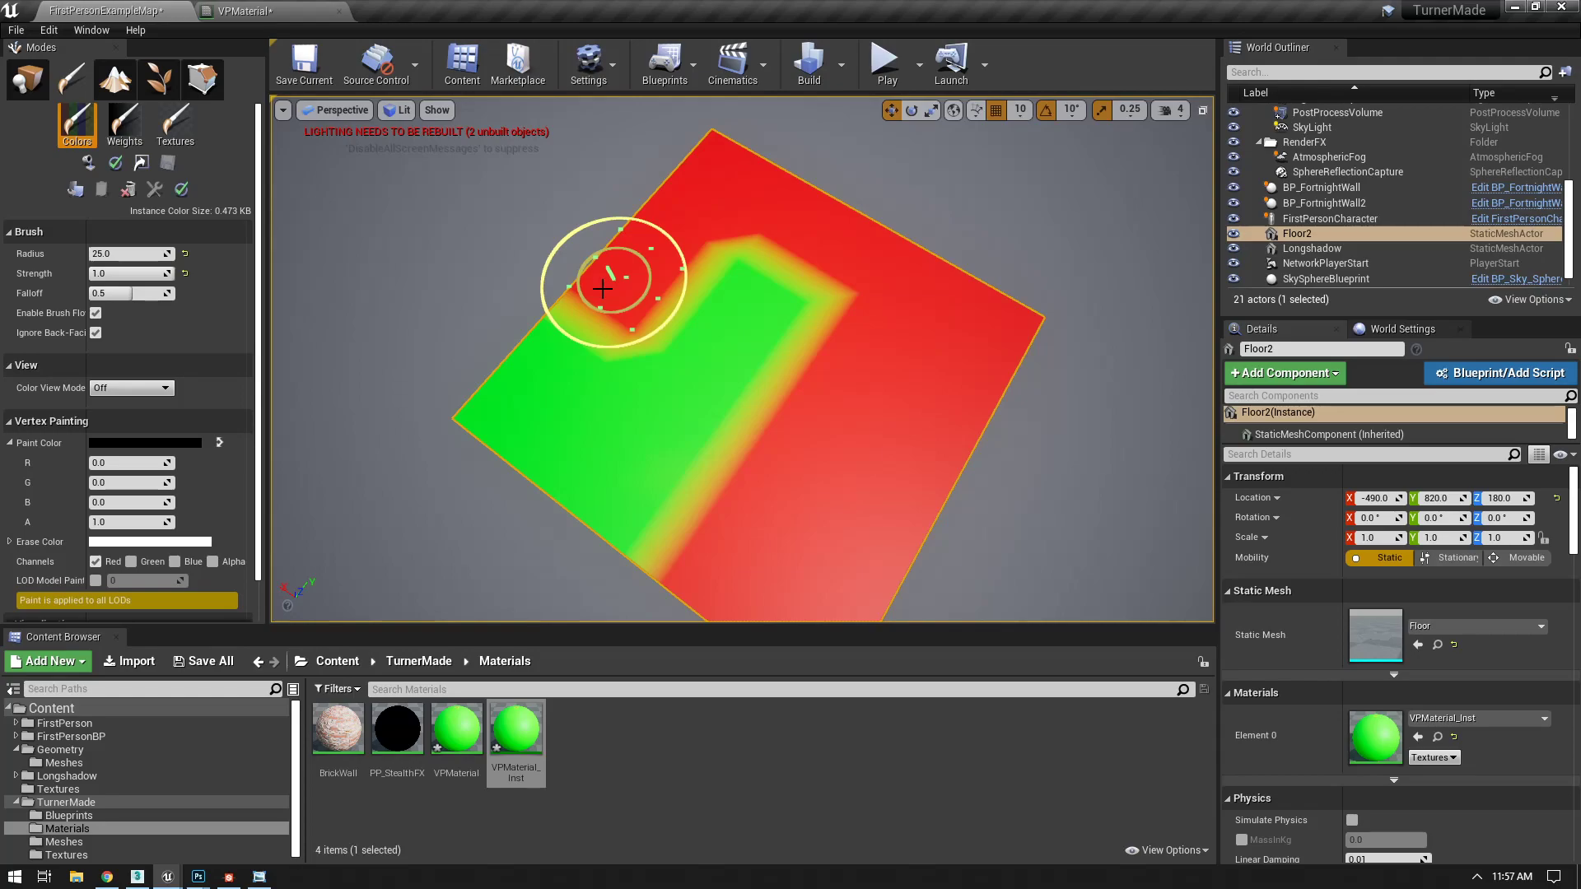
drag(602, 289, 561, 335)
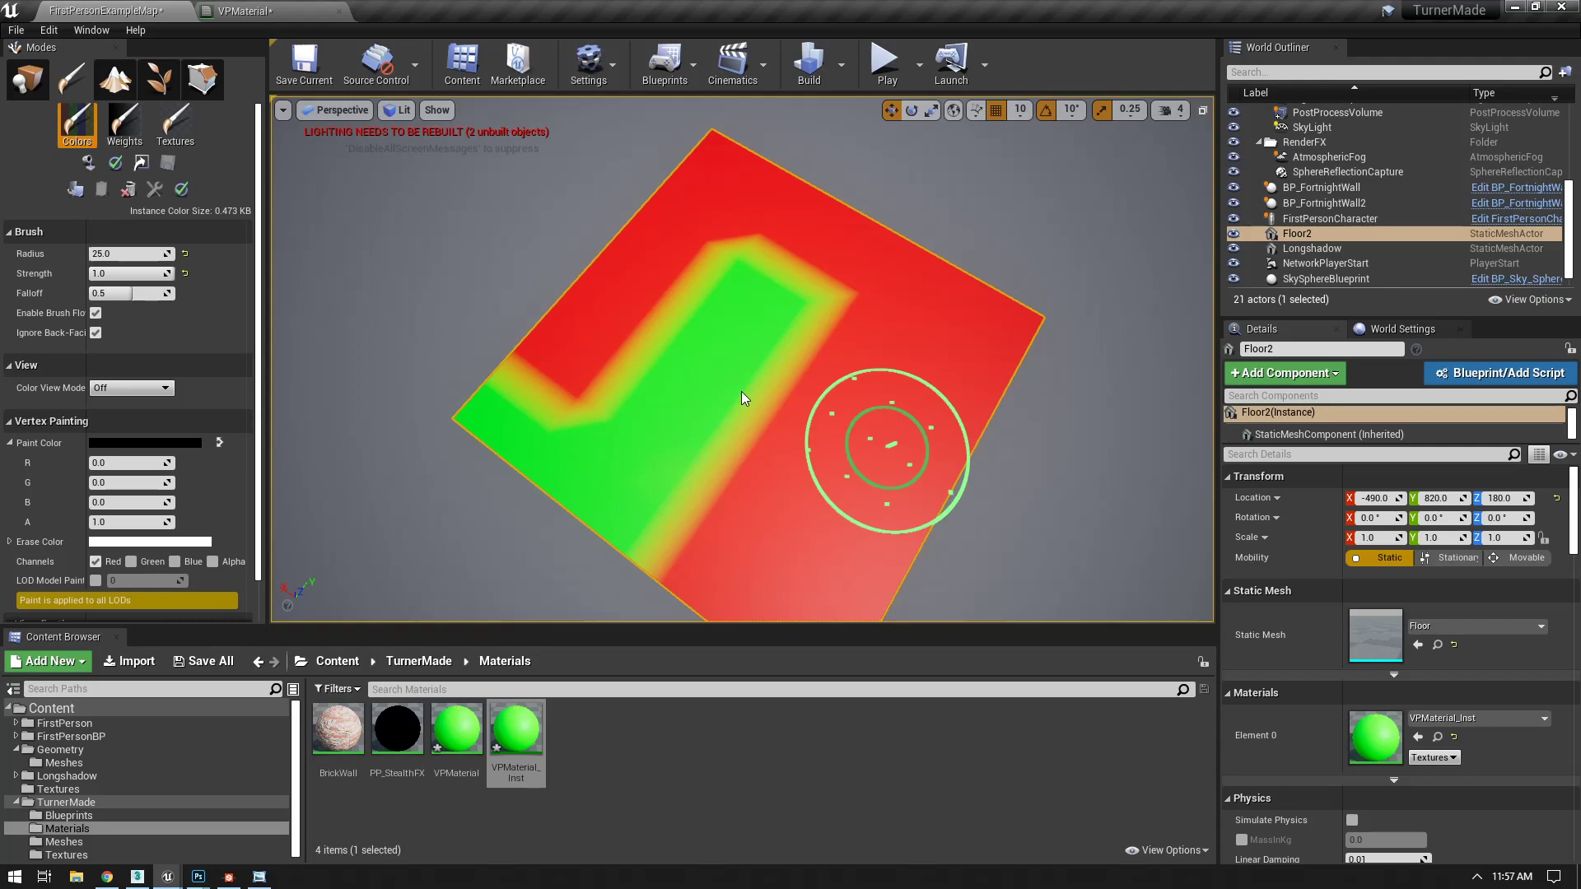
drag(741, 392, 589, 467)
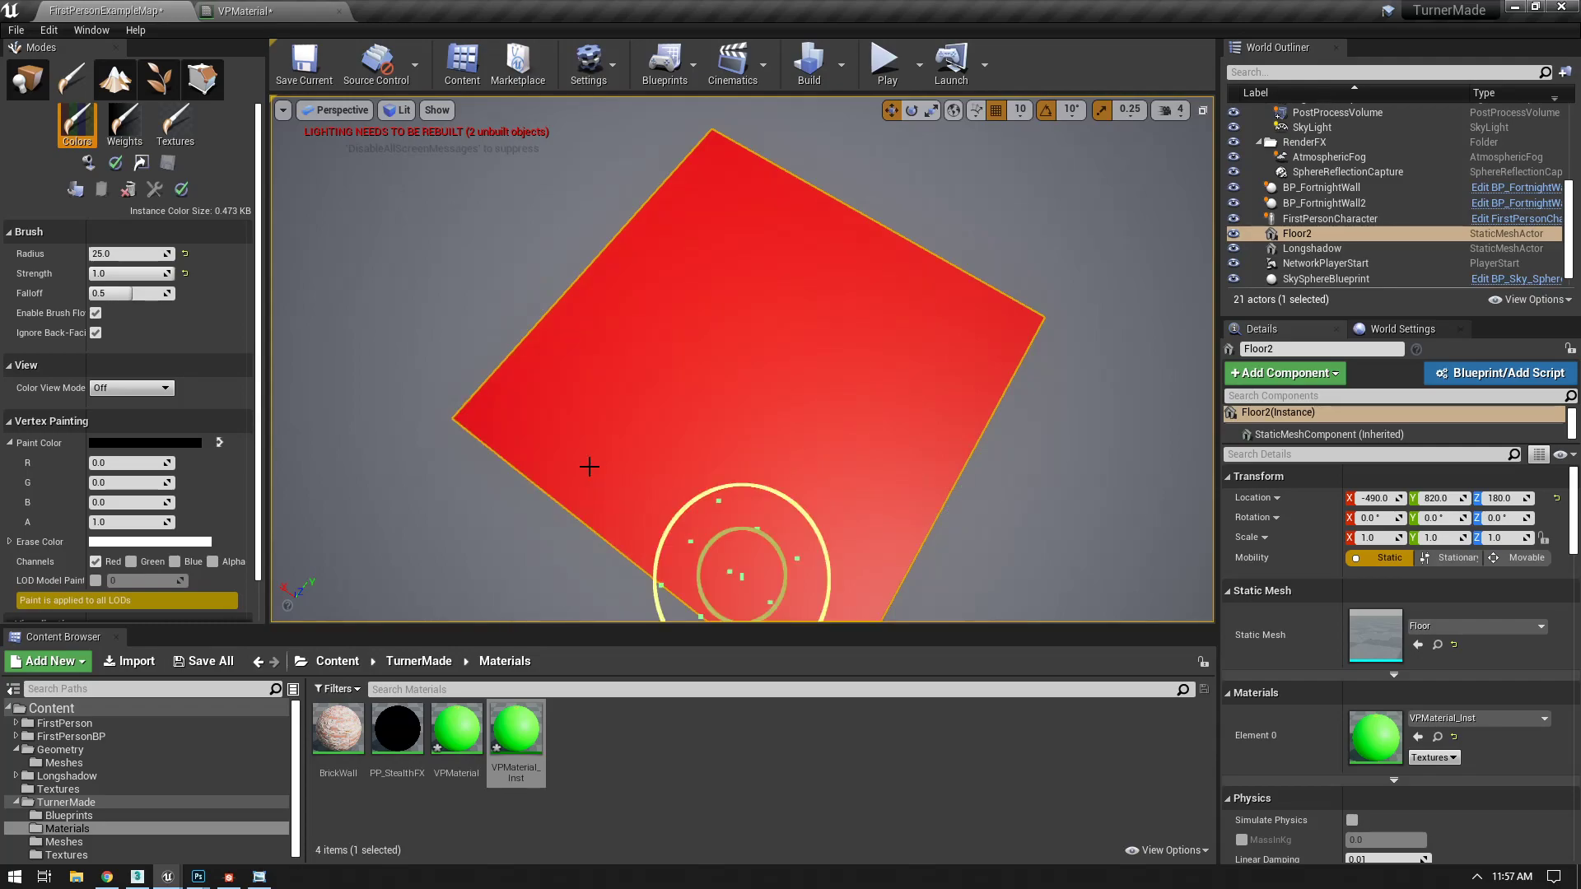
click(634, 367)
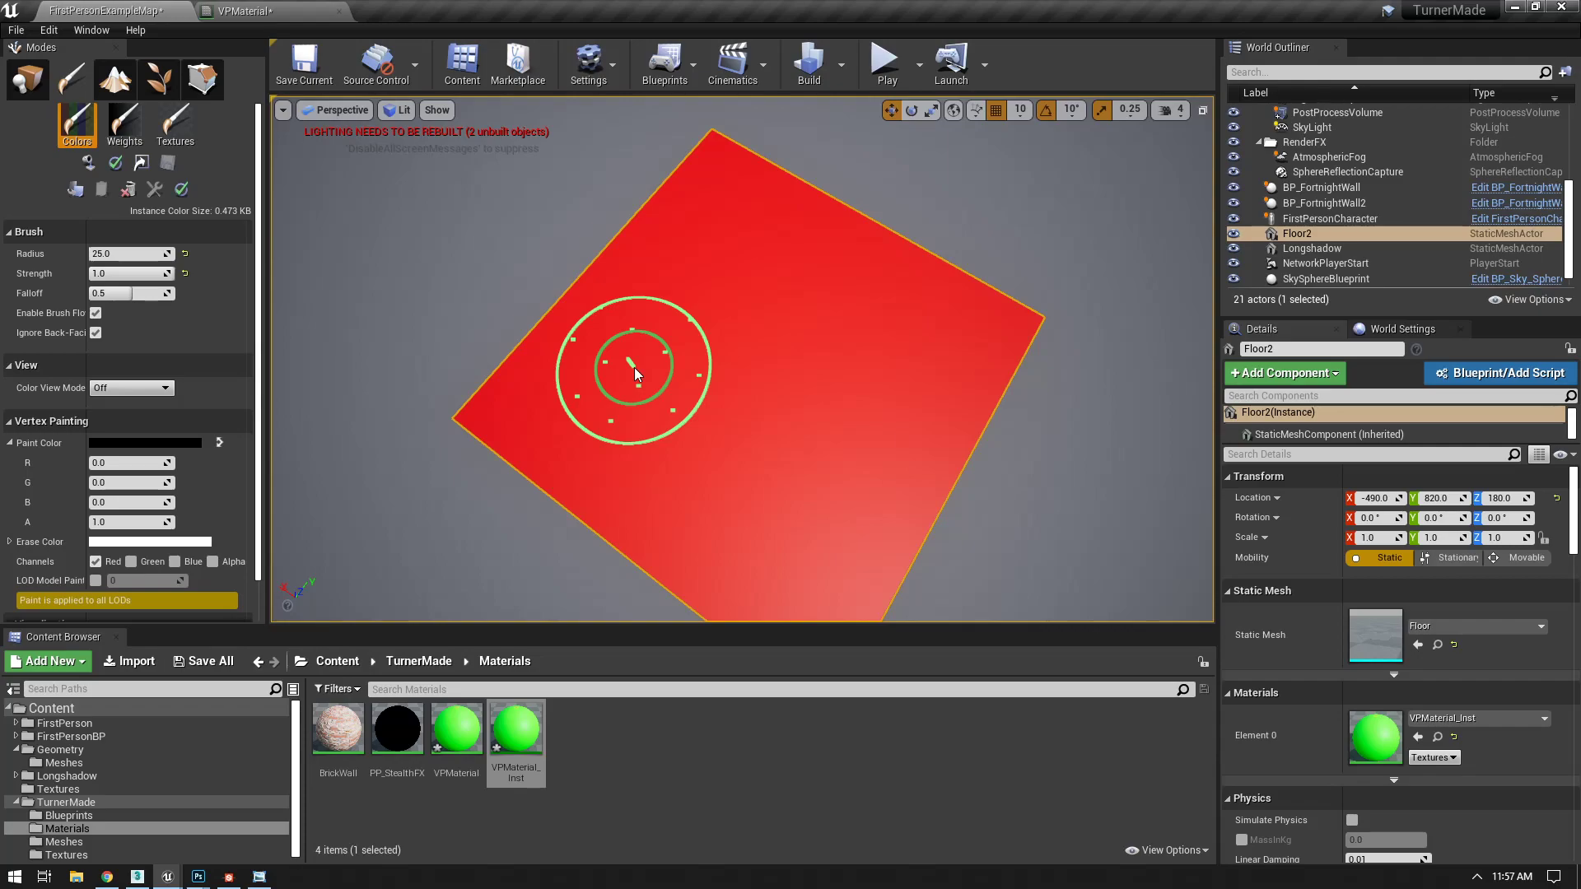
- Switch to Noise.png in Photoshop and examine the dark and light areas of its red channel up close, sampling their color
click(266, 877)
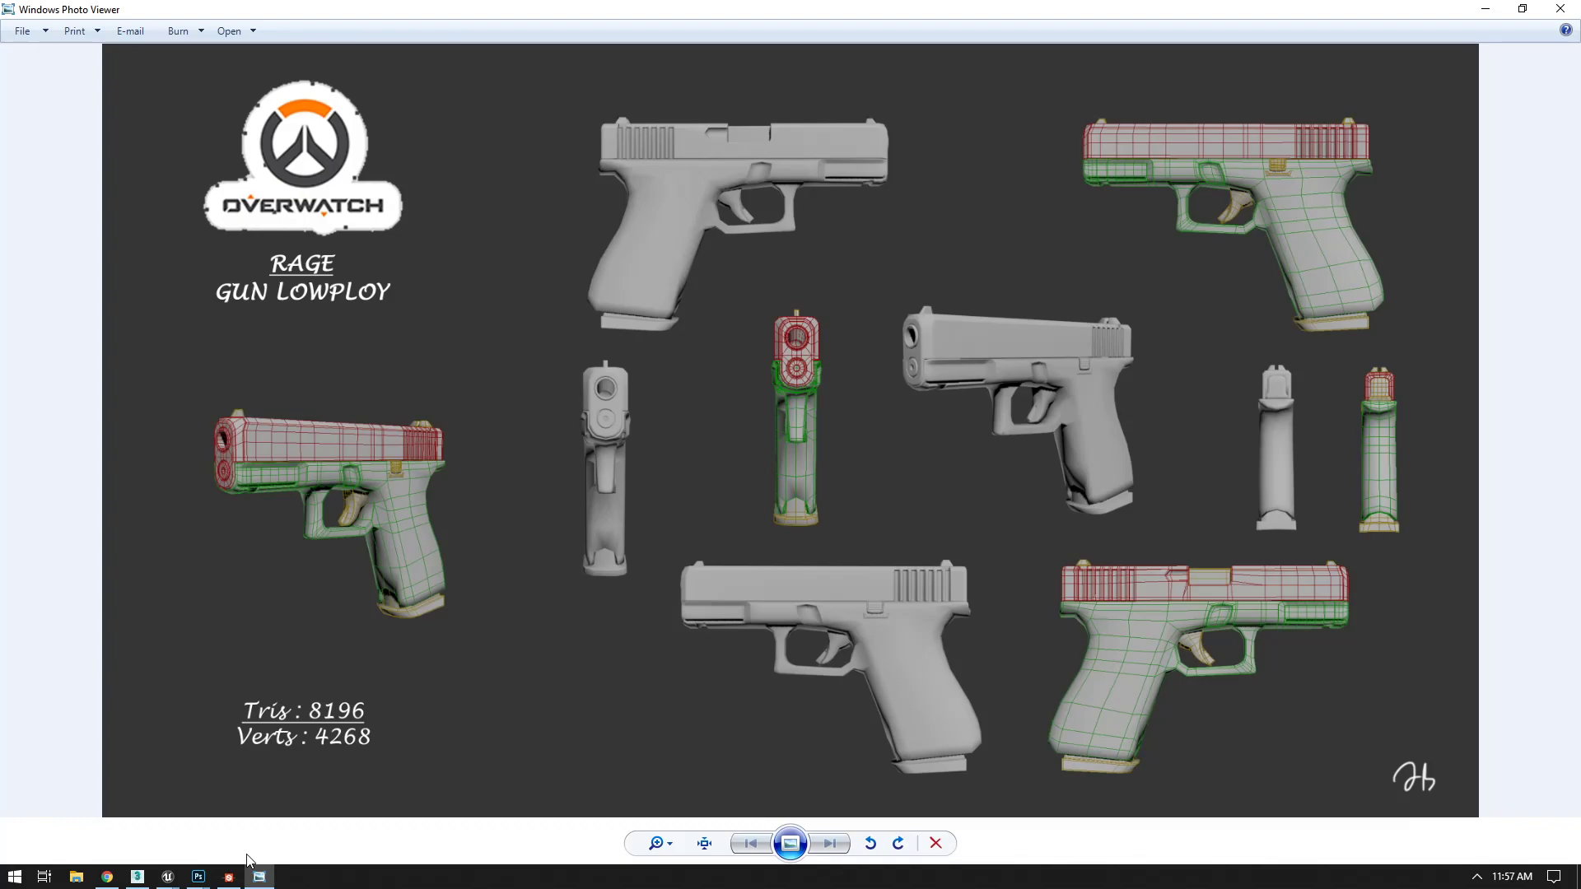
key(alt+F4)
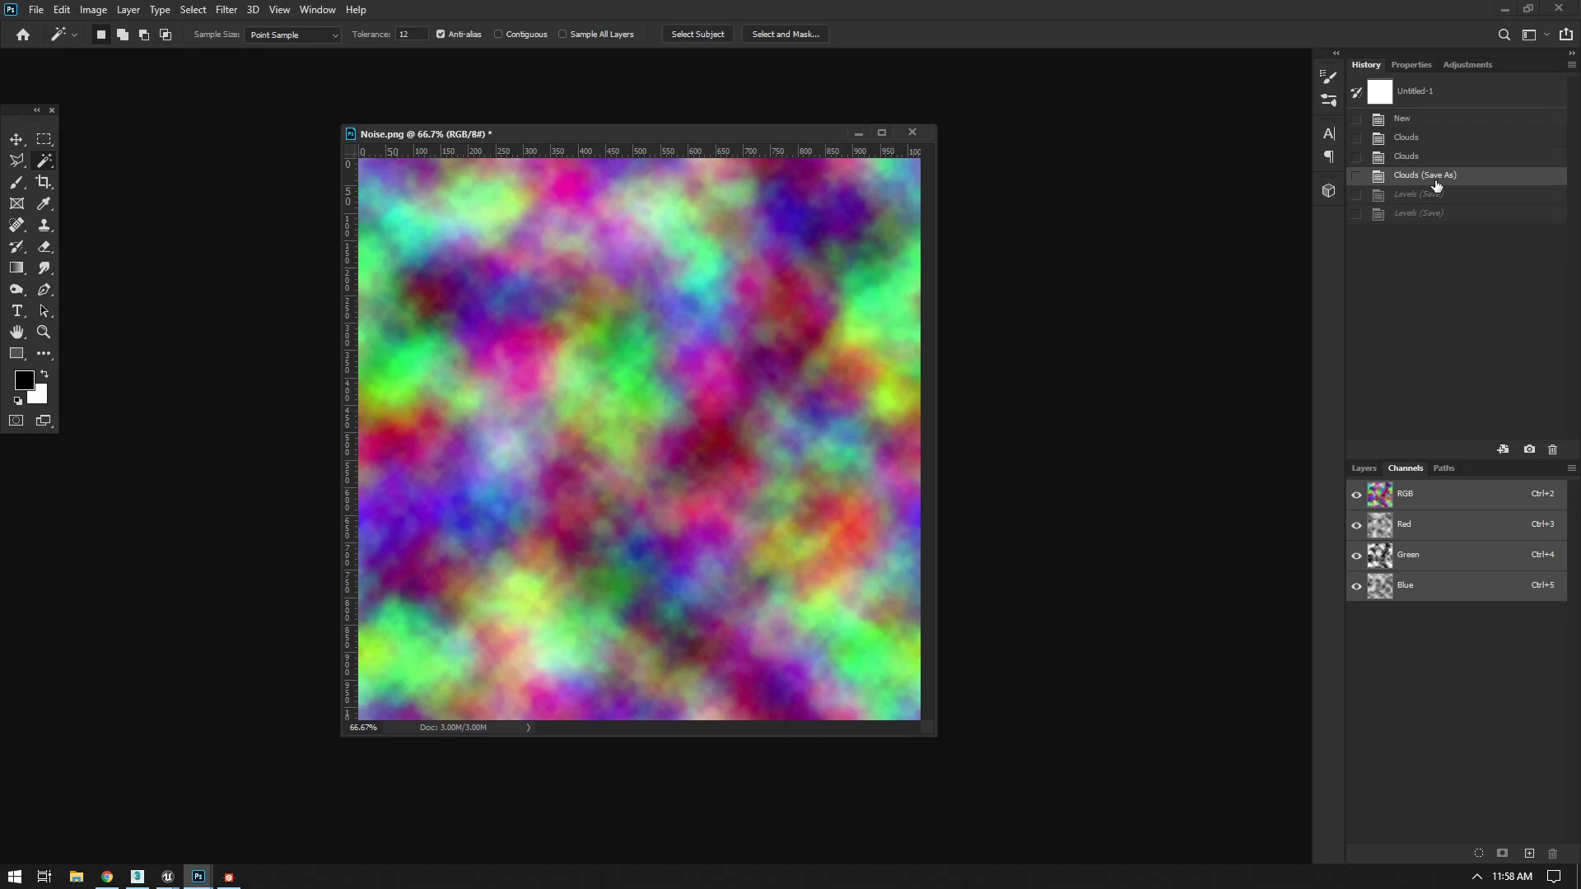
click(1449, 530)
key(z)
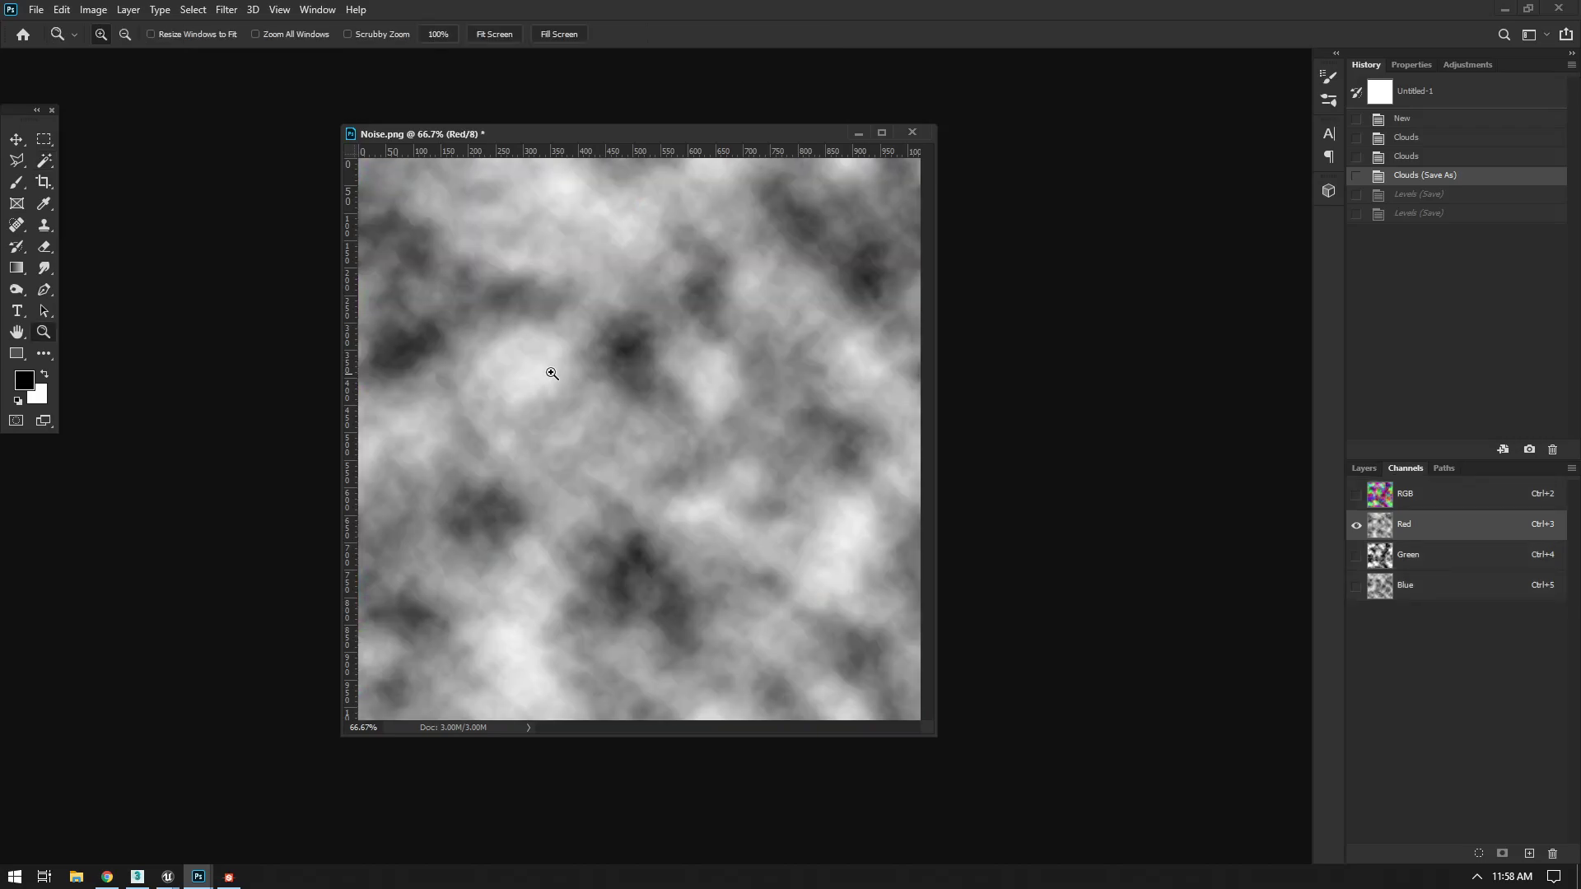
drag(615, 336, 657, 378)
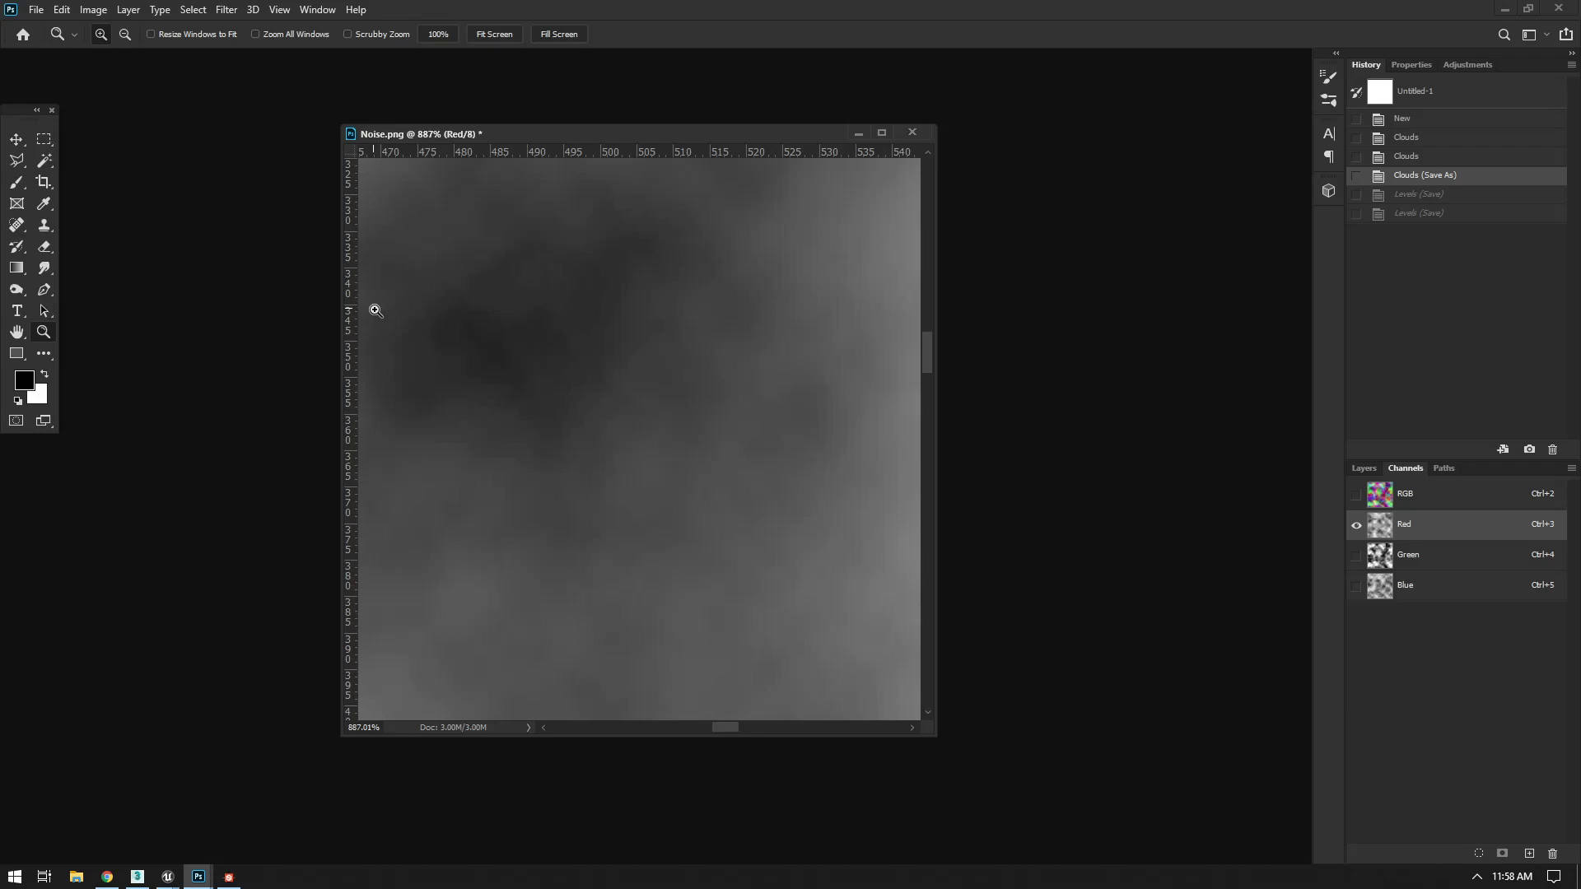
scroll(376, 311, down, 1)
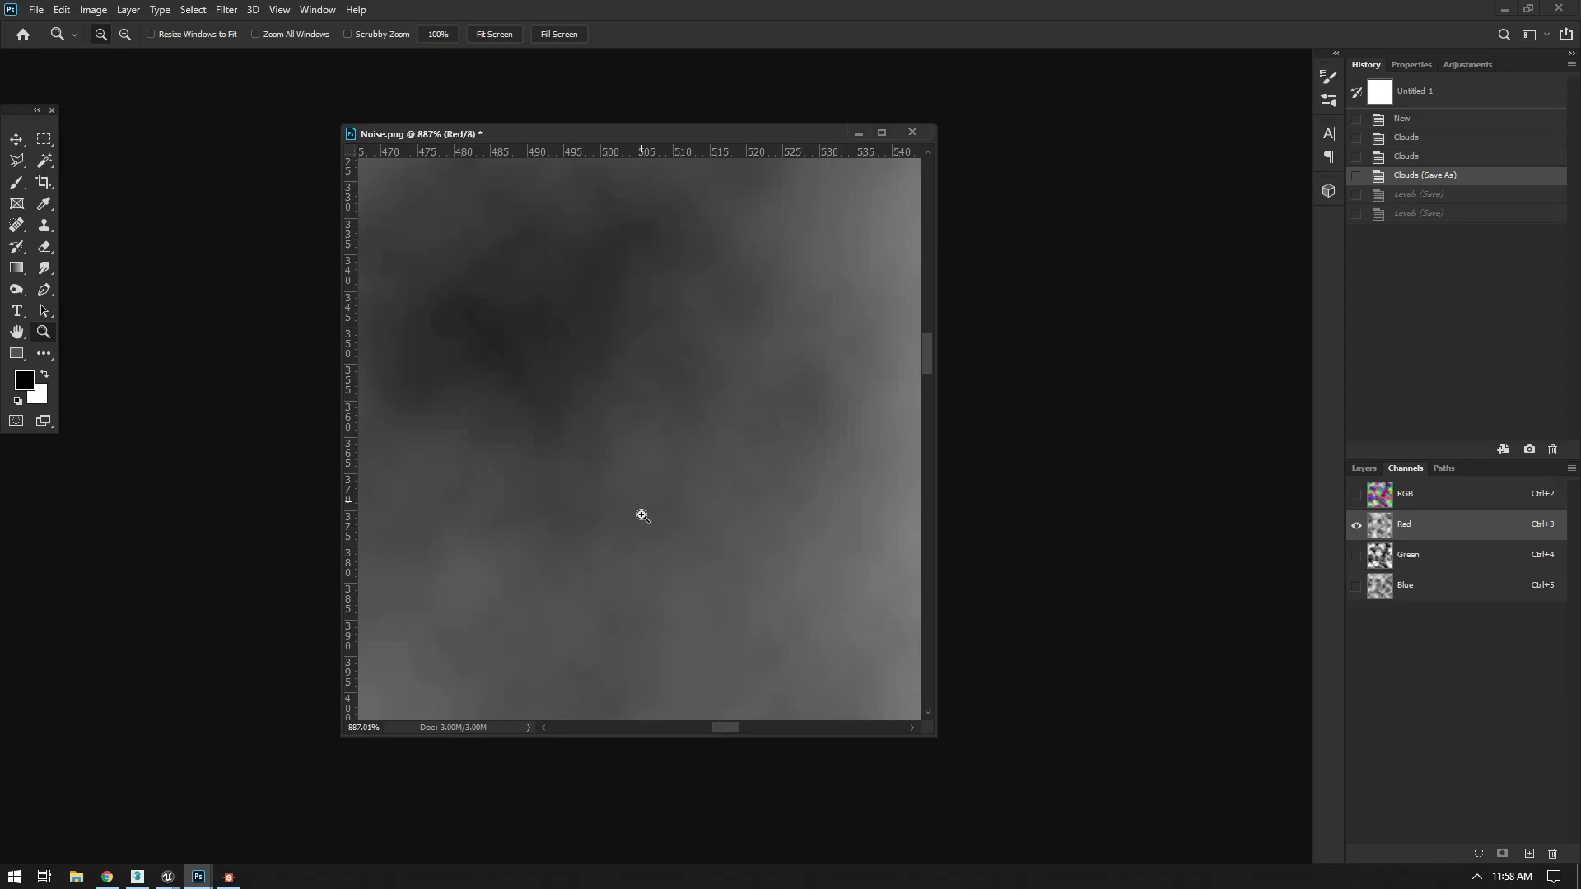
drag(642, 515, 521, 510)
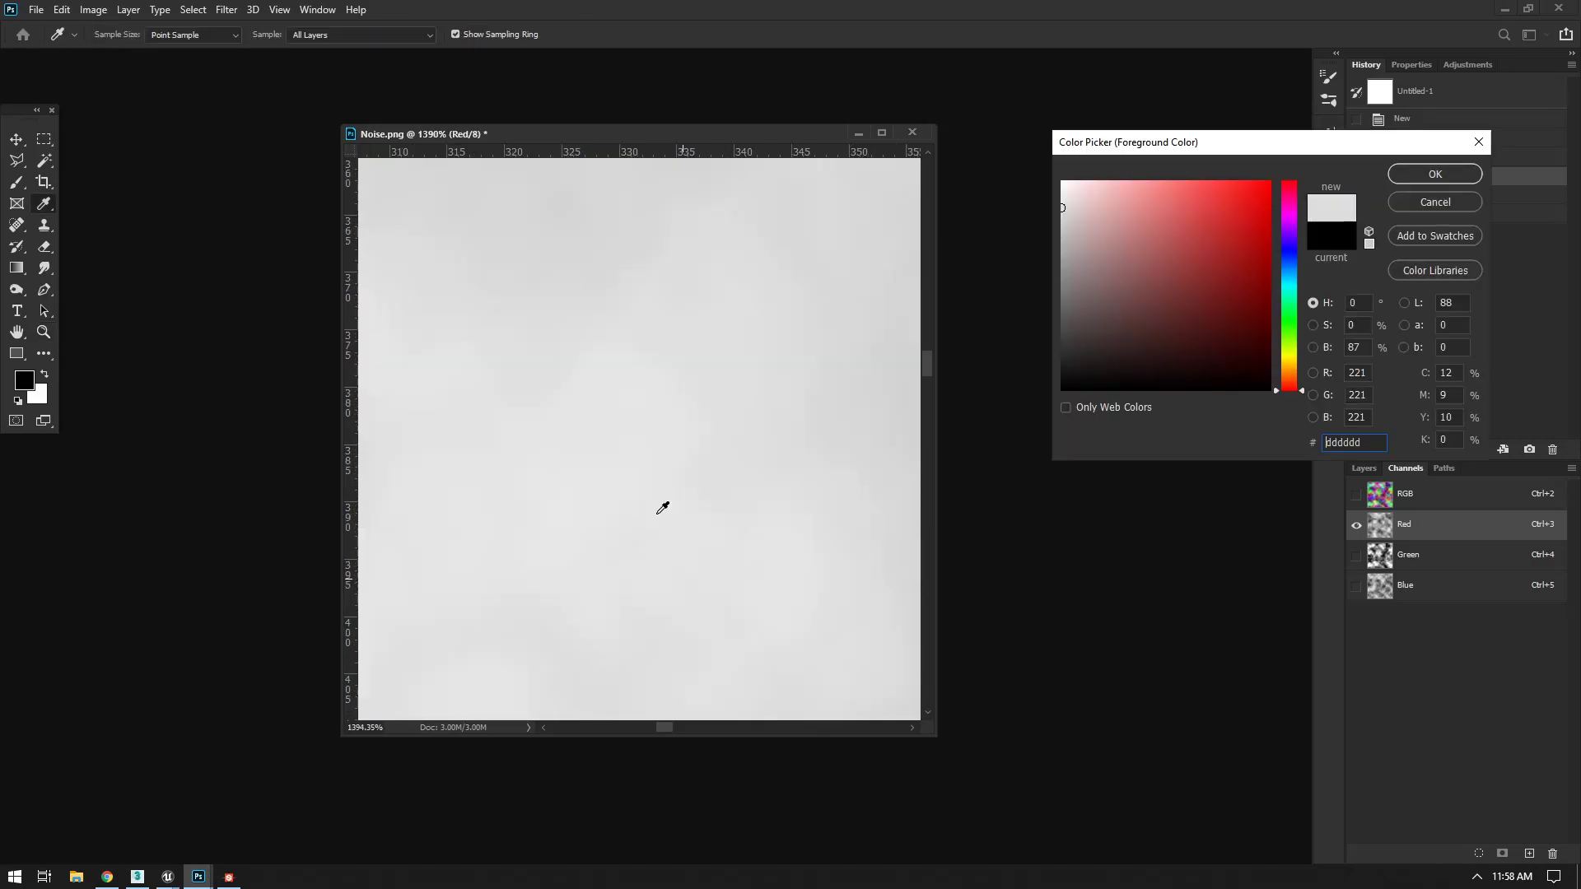
- Compare the red and green channels of Noise.png up close, sampling the darkest area of the green channel
click(504, 201)
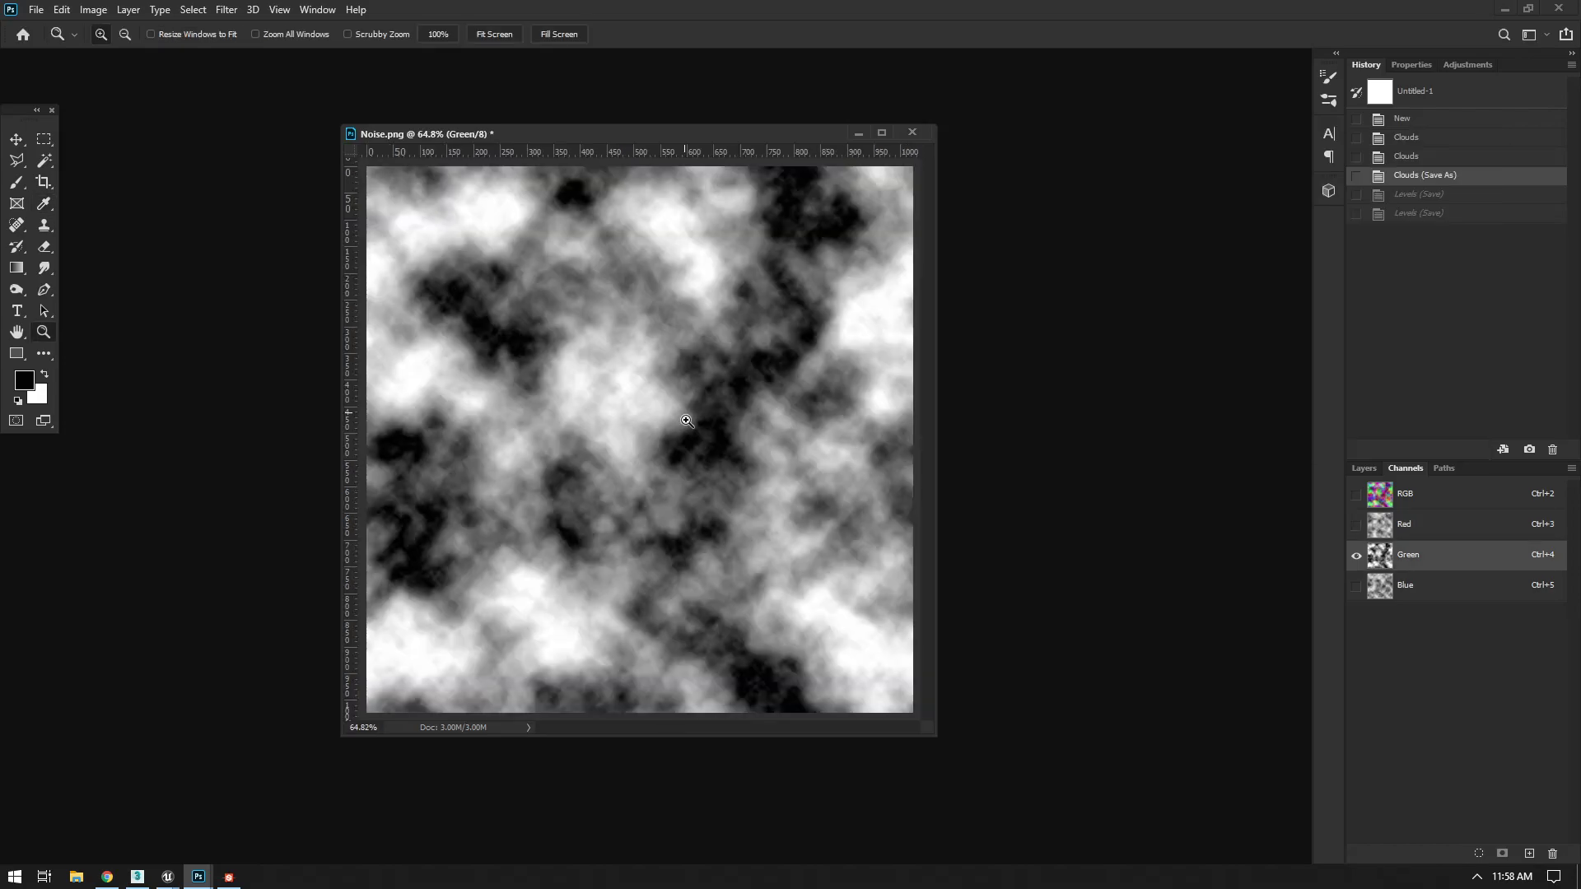
drag(706, 429, 732, 456)
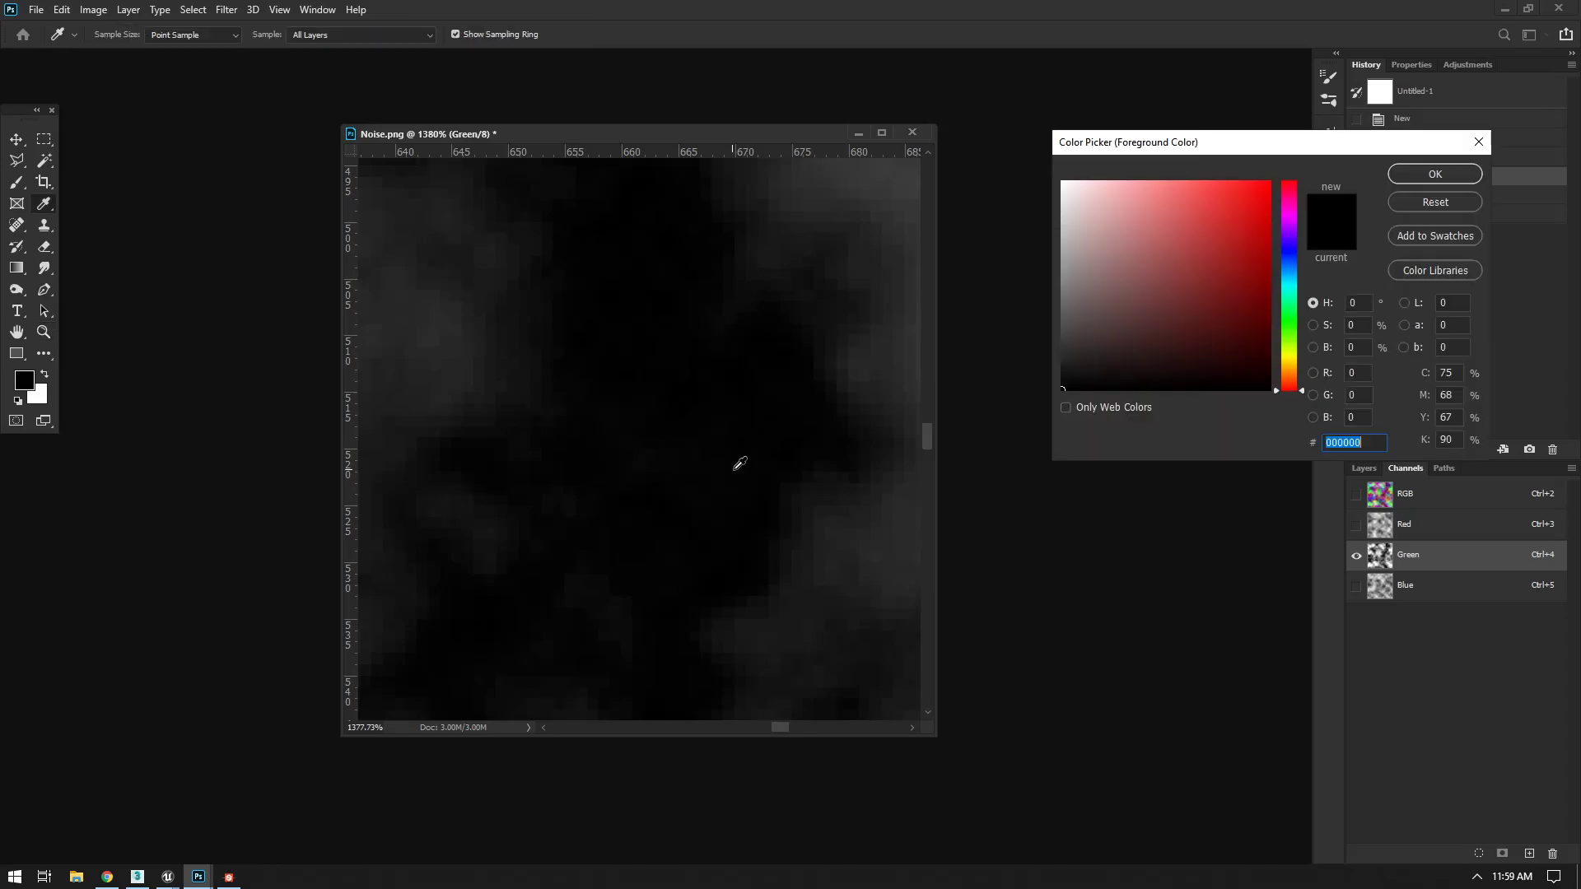
key(Escape)
key(z)
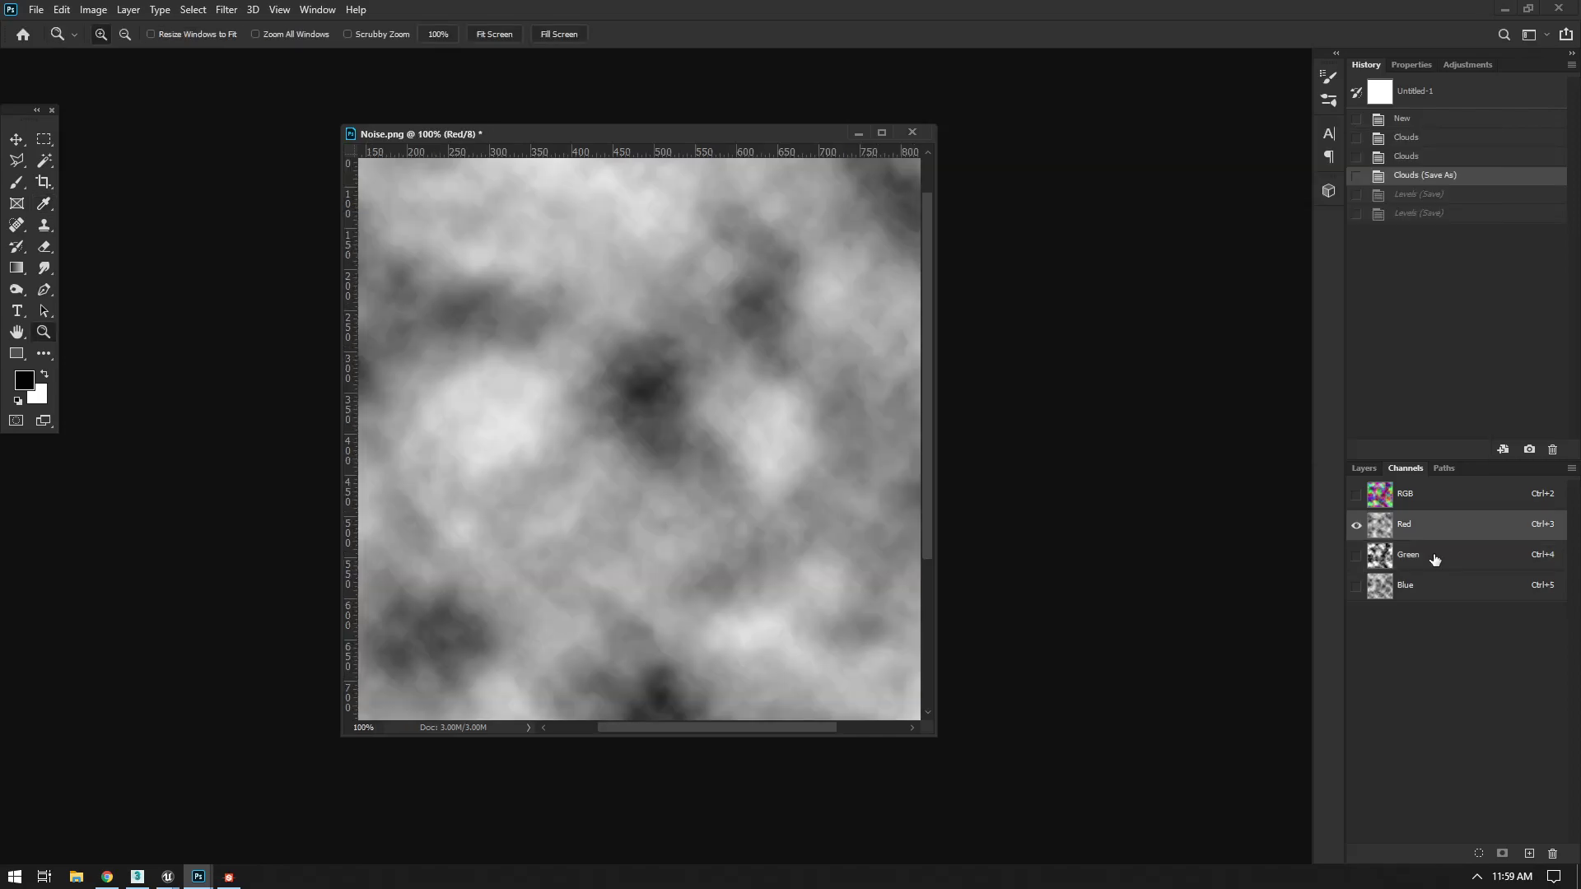
click(1434, 559)
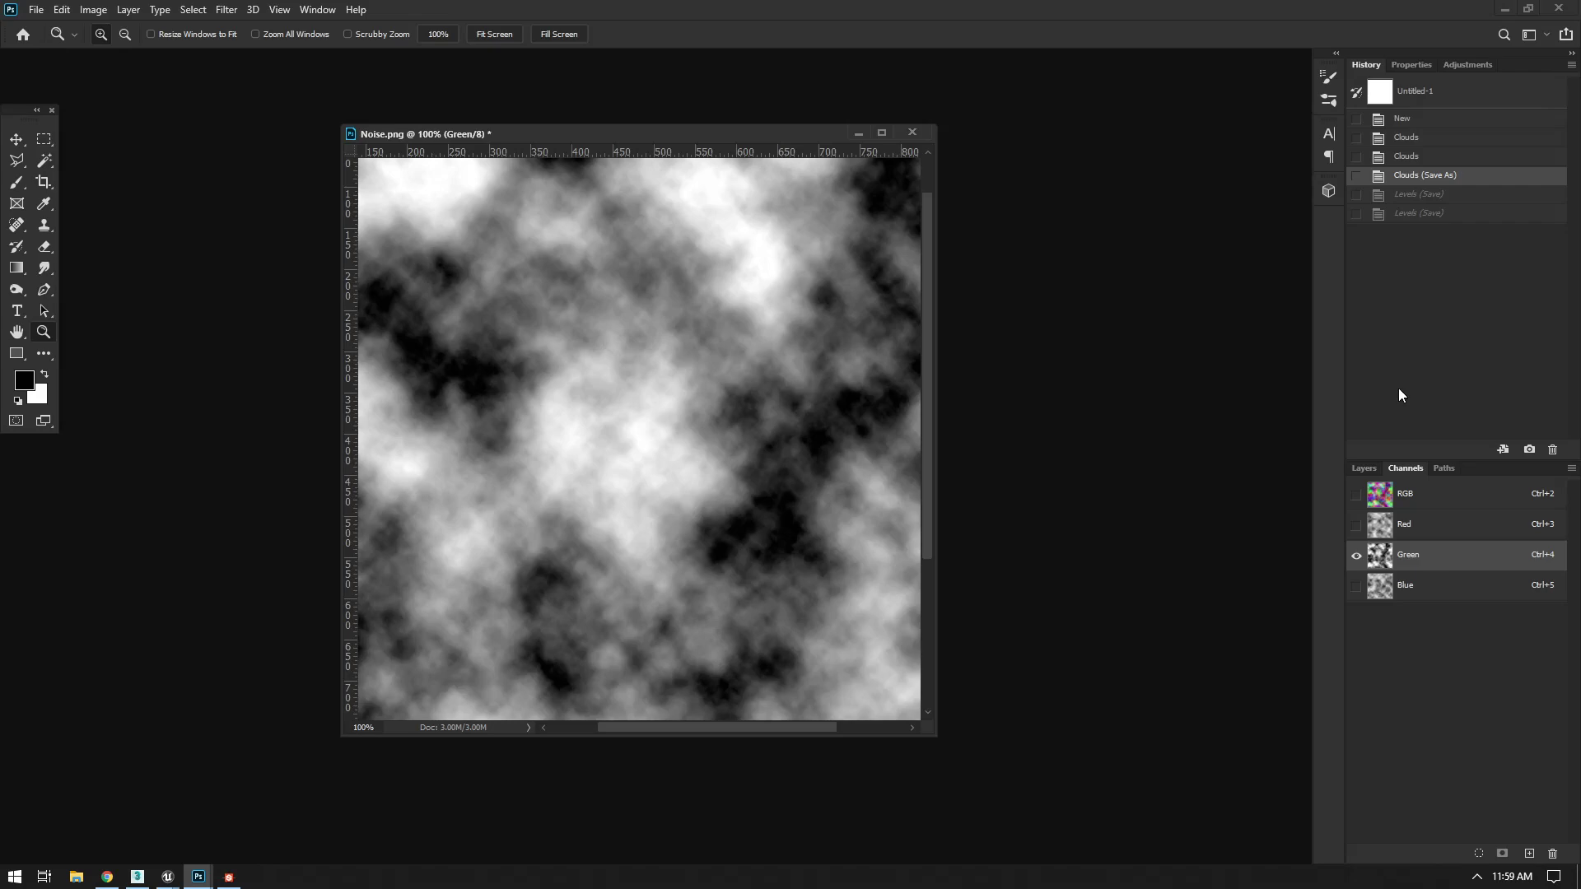
key(ctrl+3)
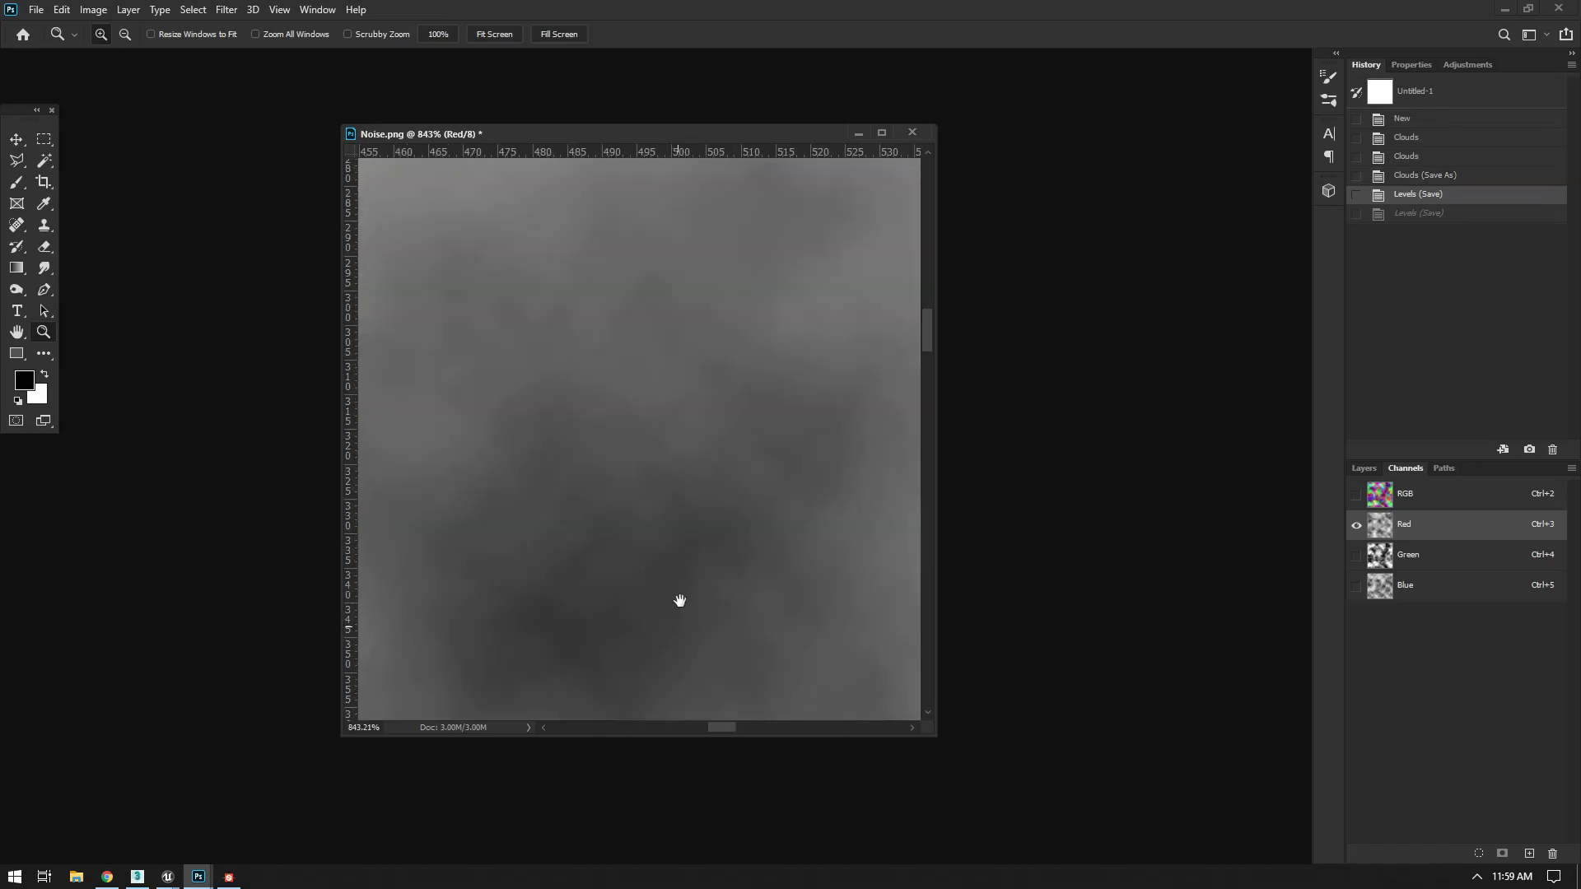
drag(679, 600, 693, 485)
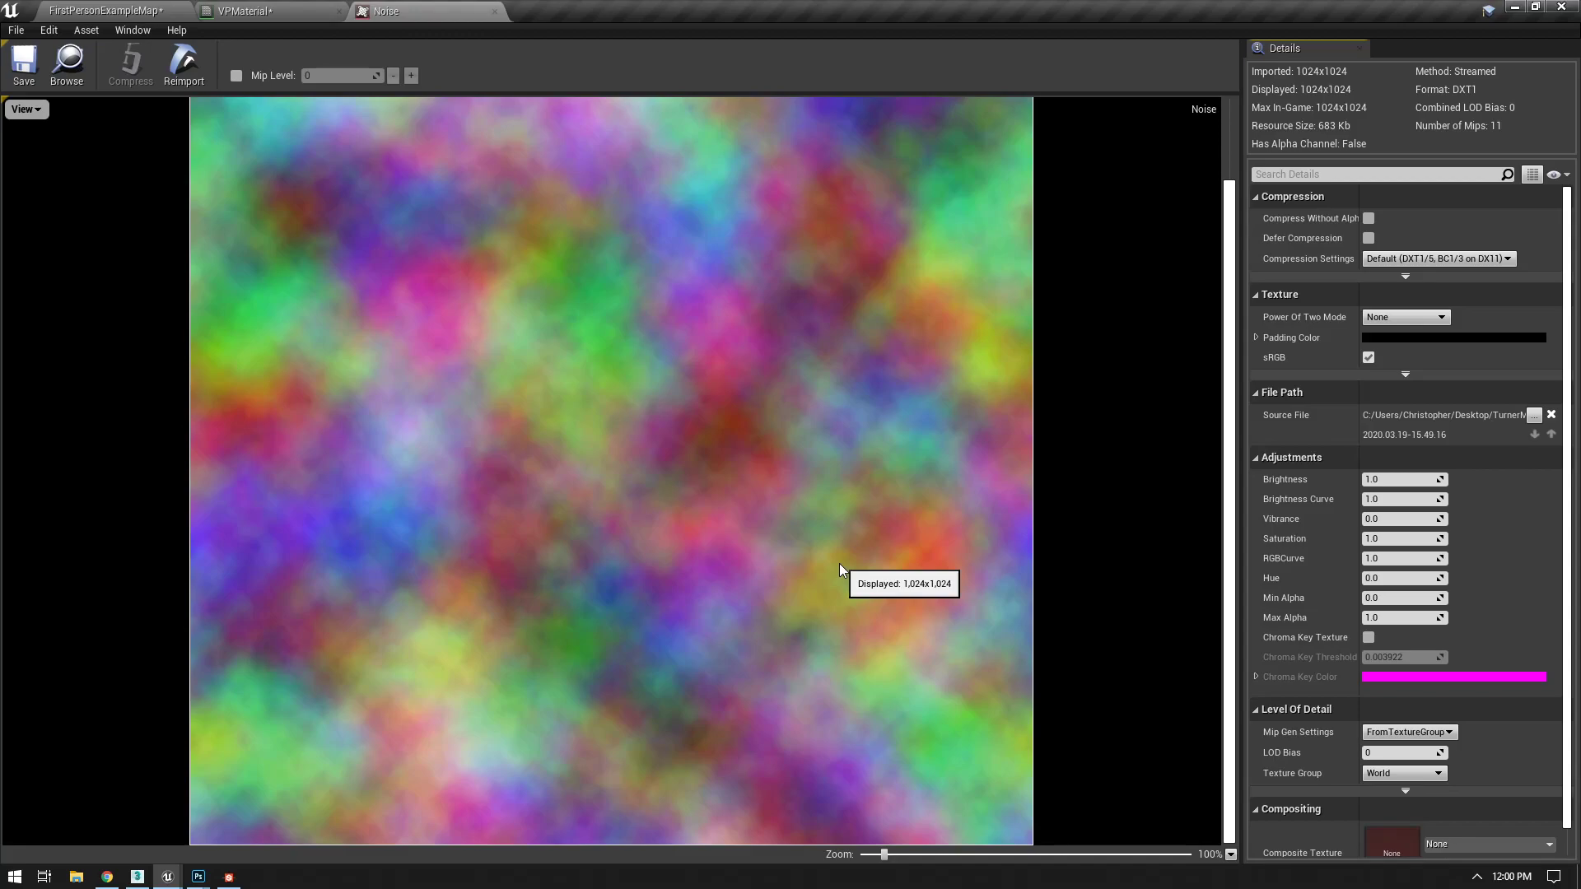
- Close the Noise texture, multiply its red channel by the red vertex color in VPMaterial, feed Base Color with the result, and apply the material
click(494, 11)
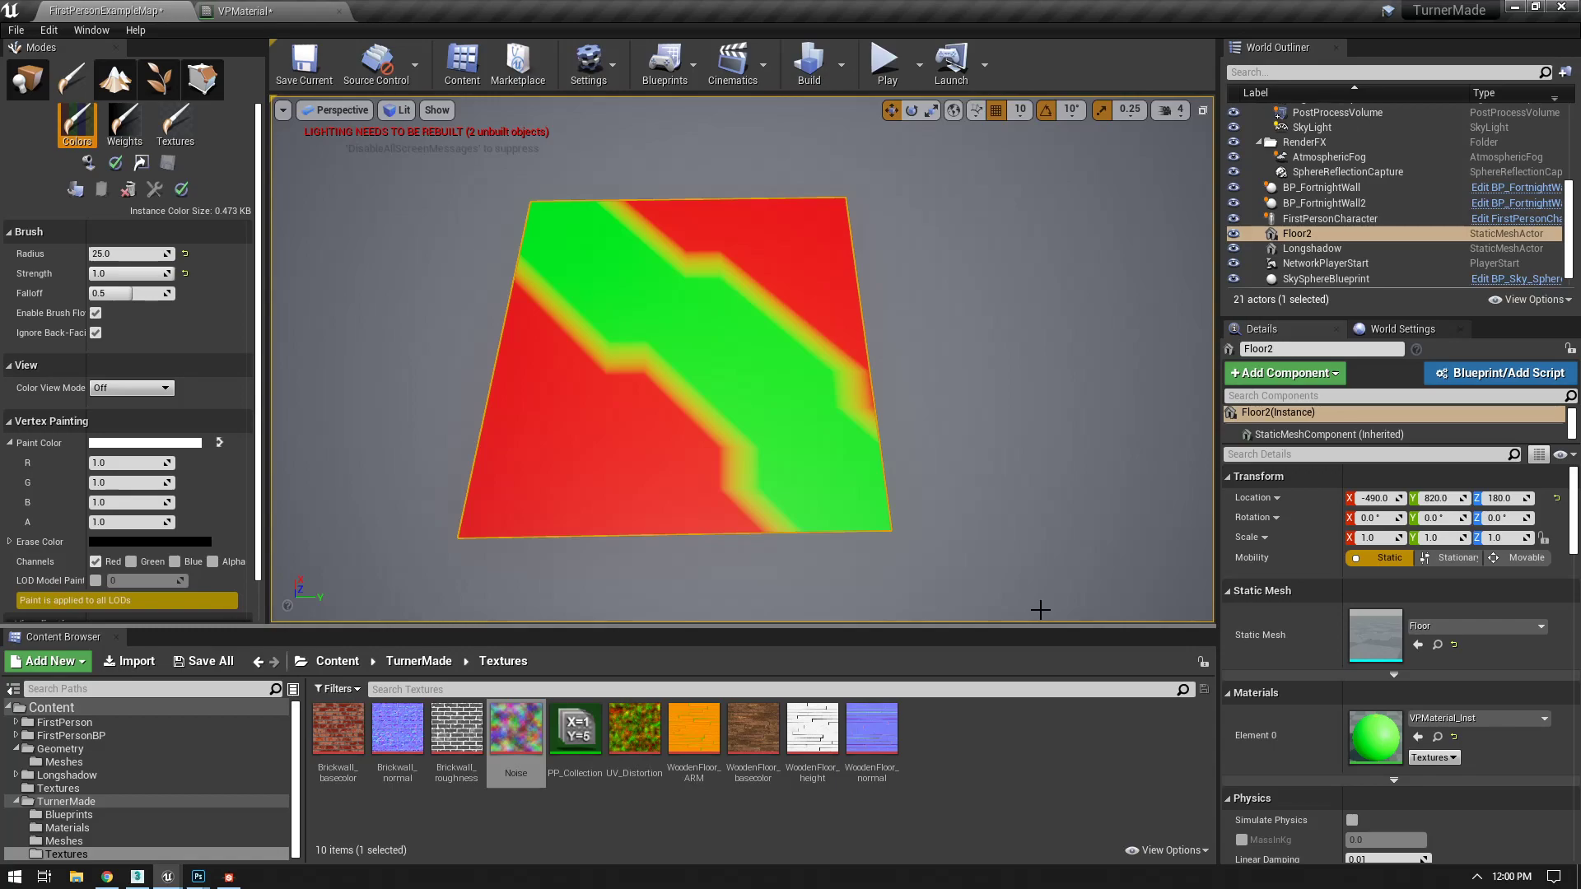
drag(516, 729, 244, 10)
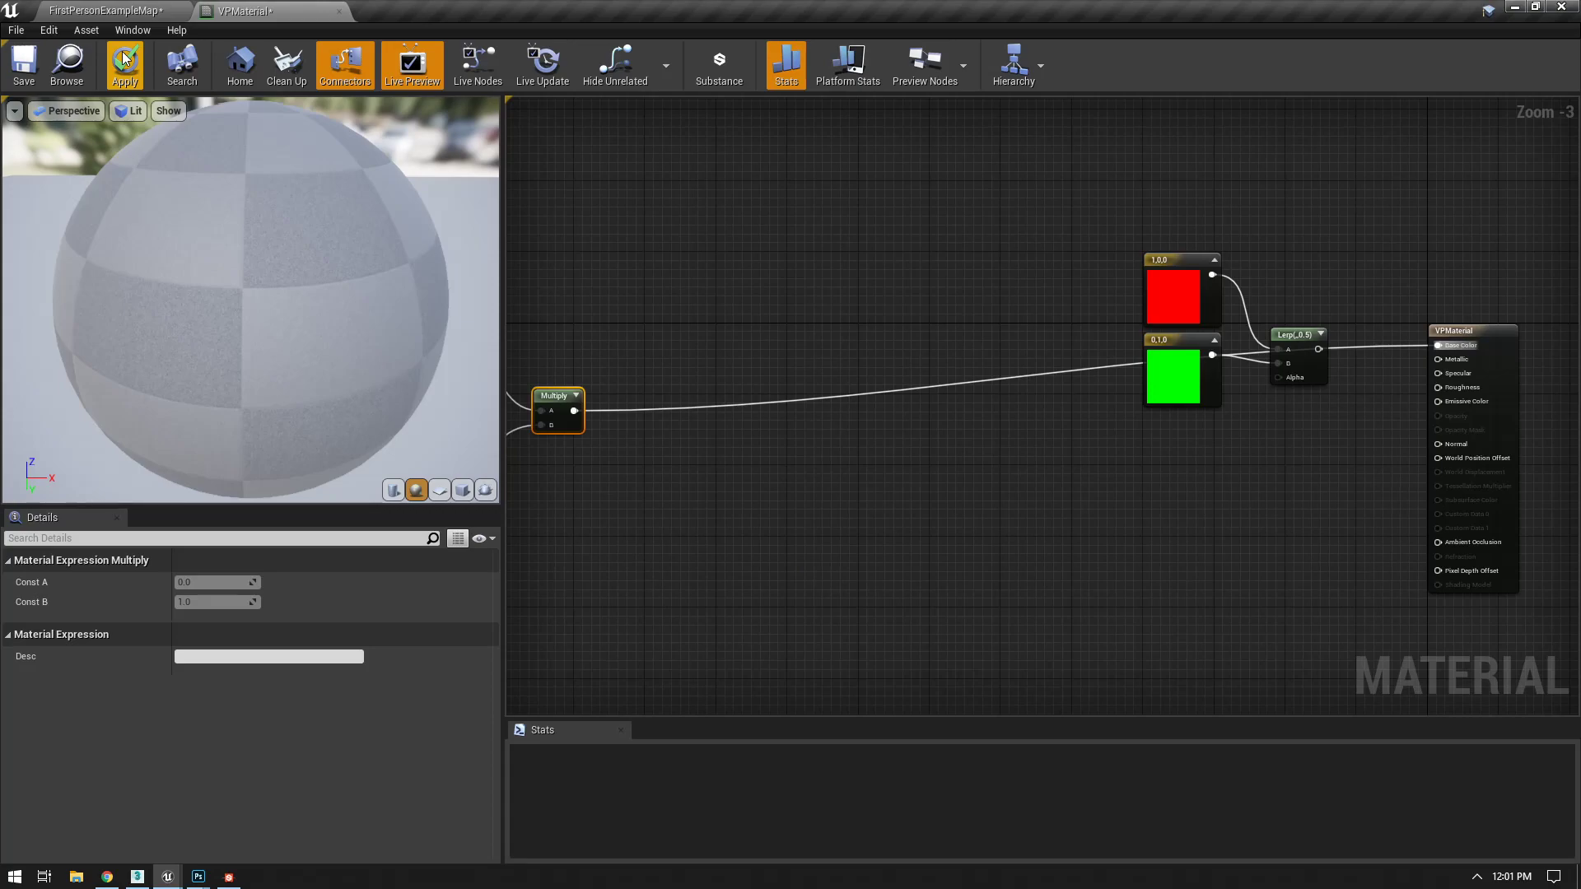
click(123, 59)
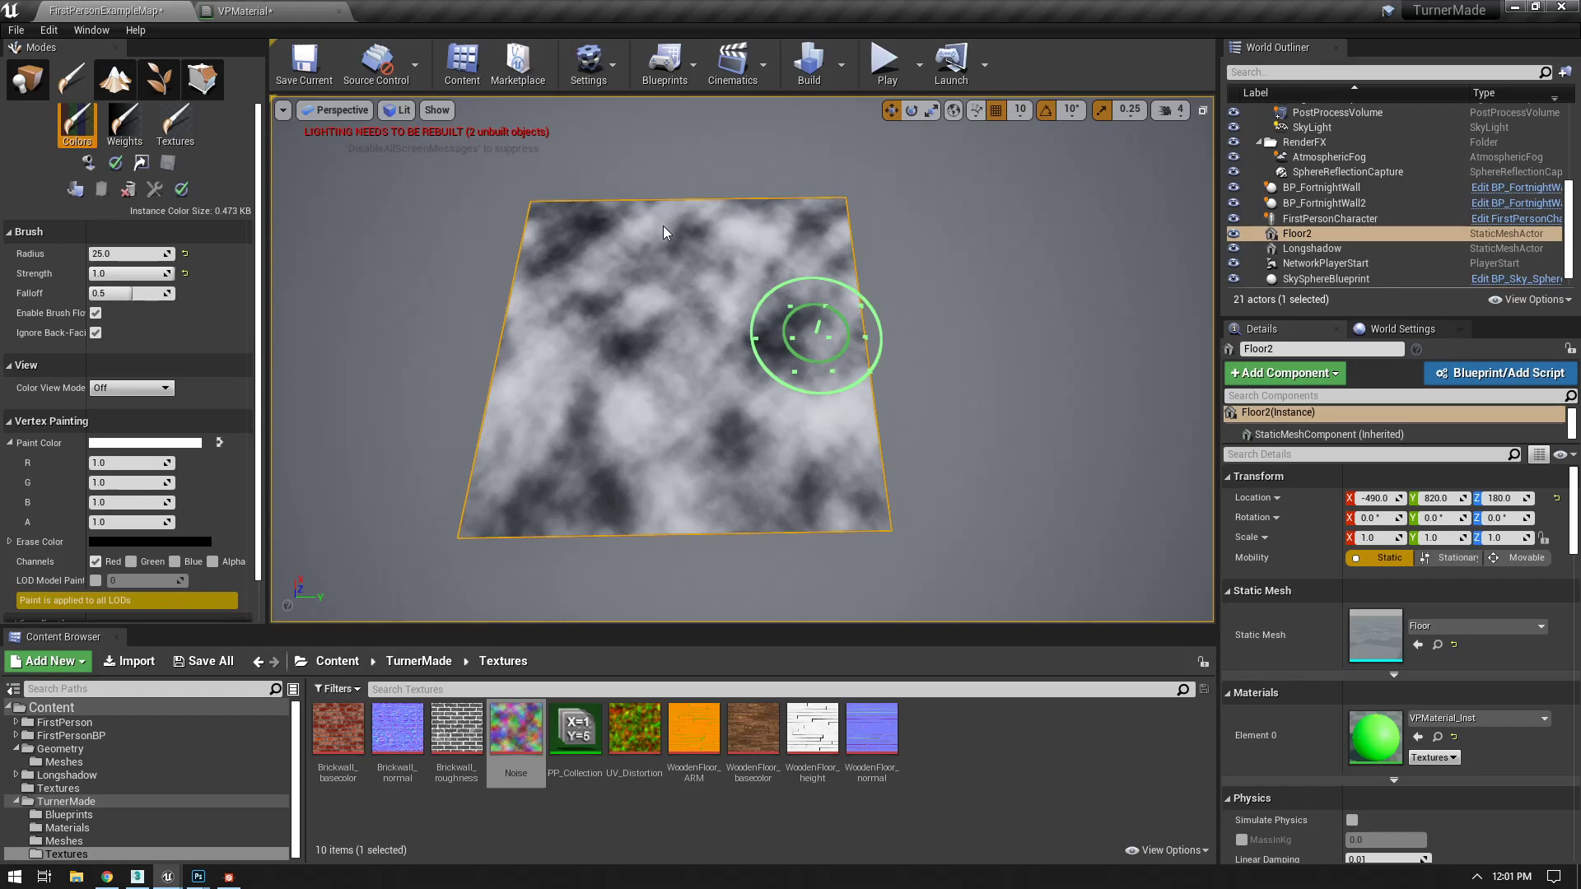
- Paint the floor mesh's red vertex channel black and back to white, and inspect the noise mask up close
drag(646, 400, 758, 245)
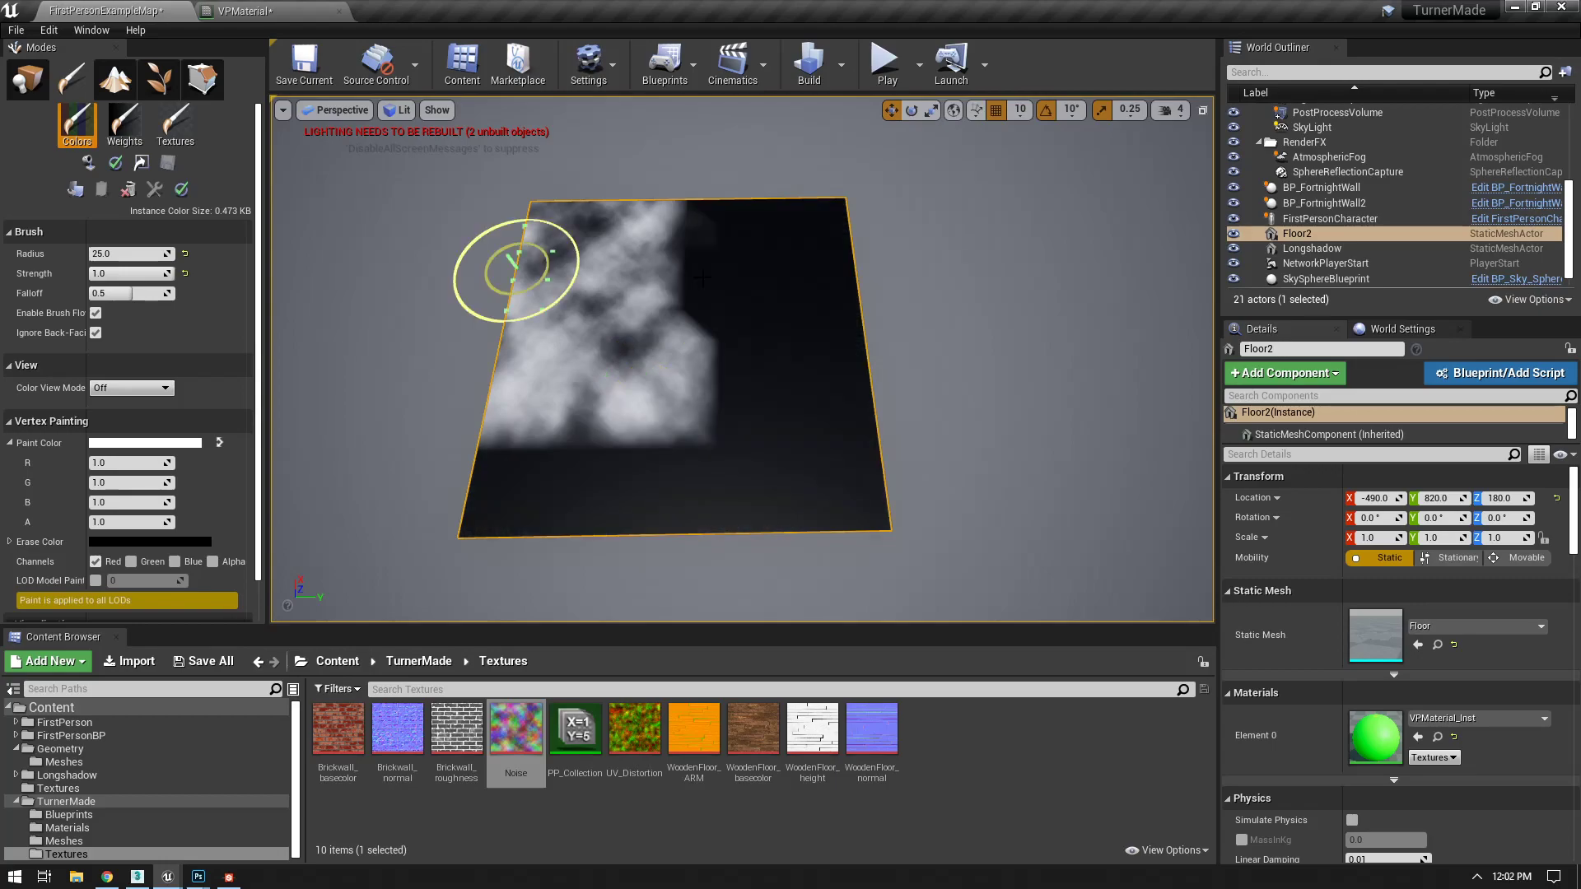
drag(515, 272, 804, 481)
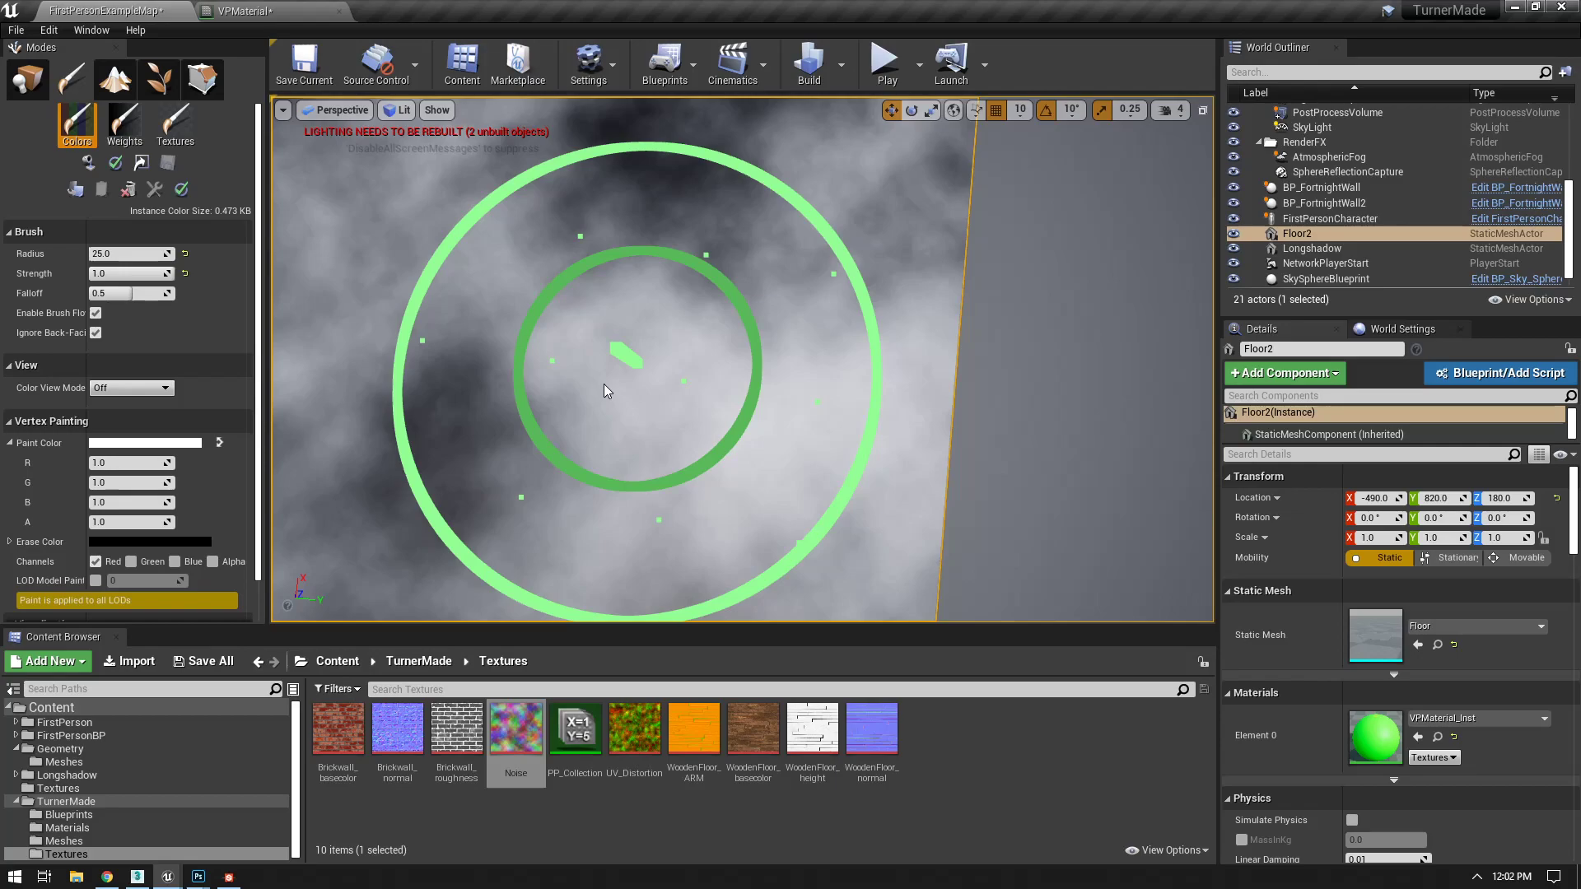
scroll(740, 337, down, 5)
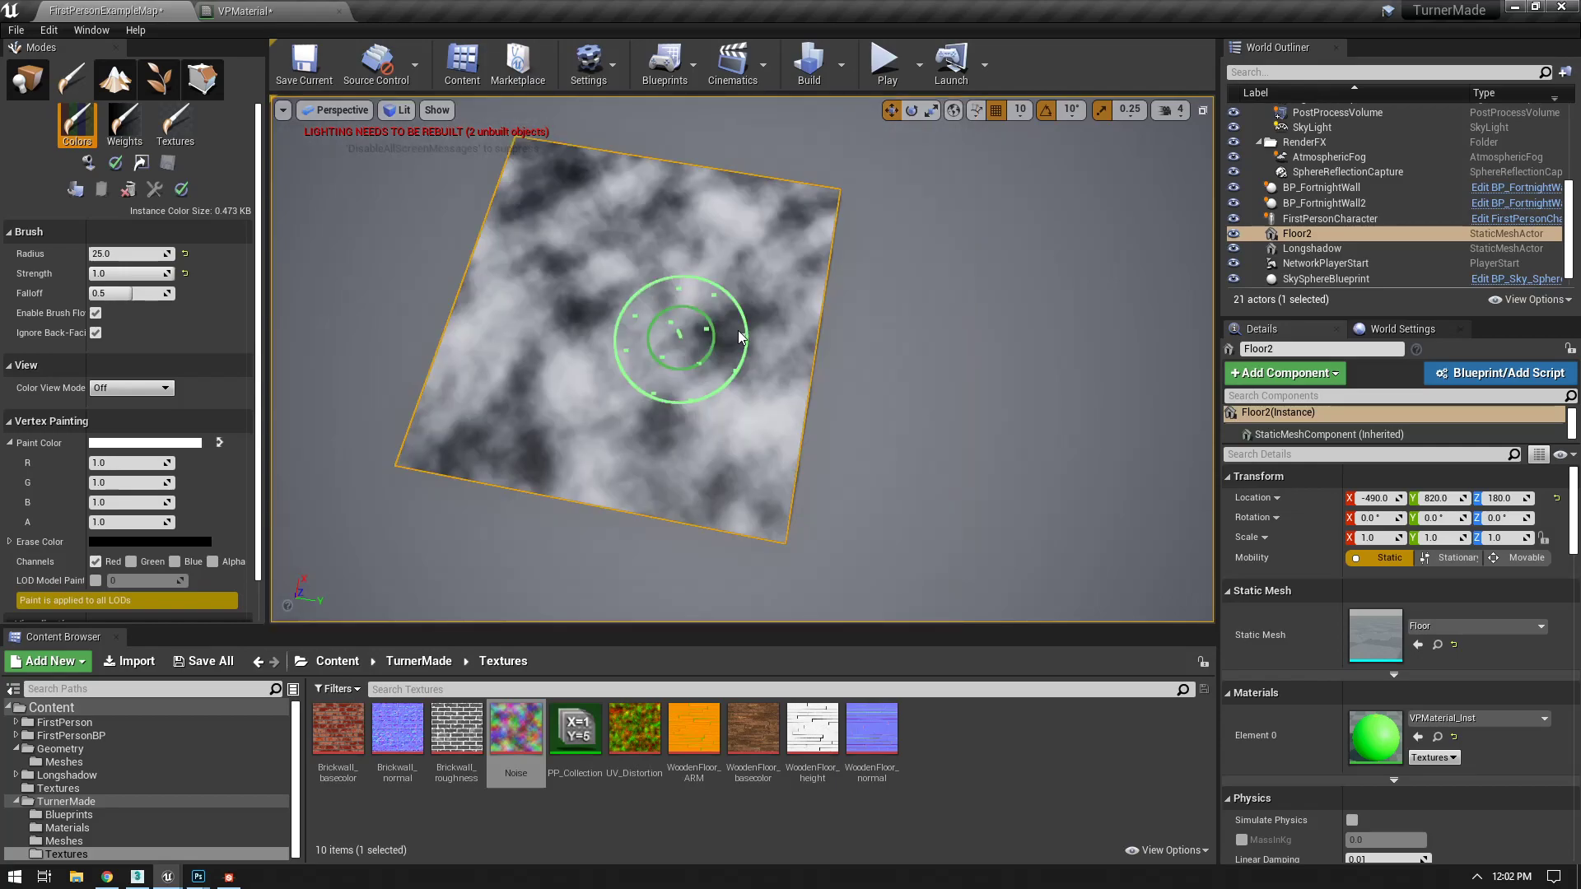
right_drag(740, 336, 760, 330)
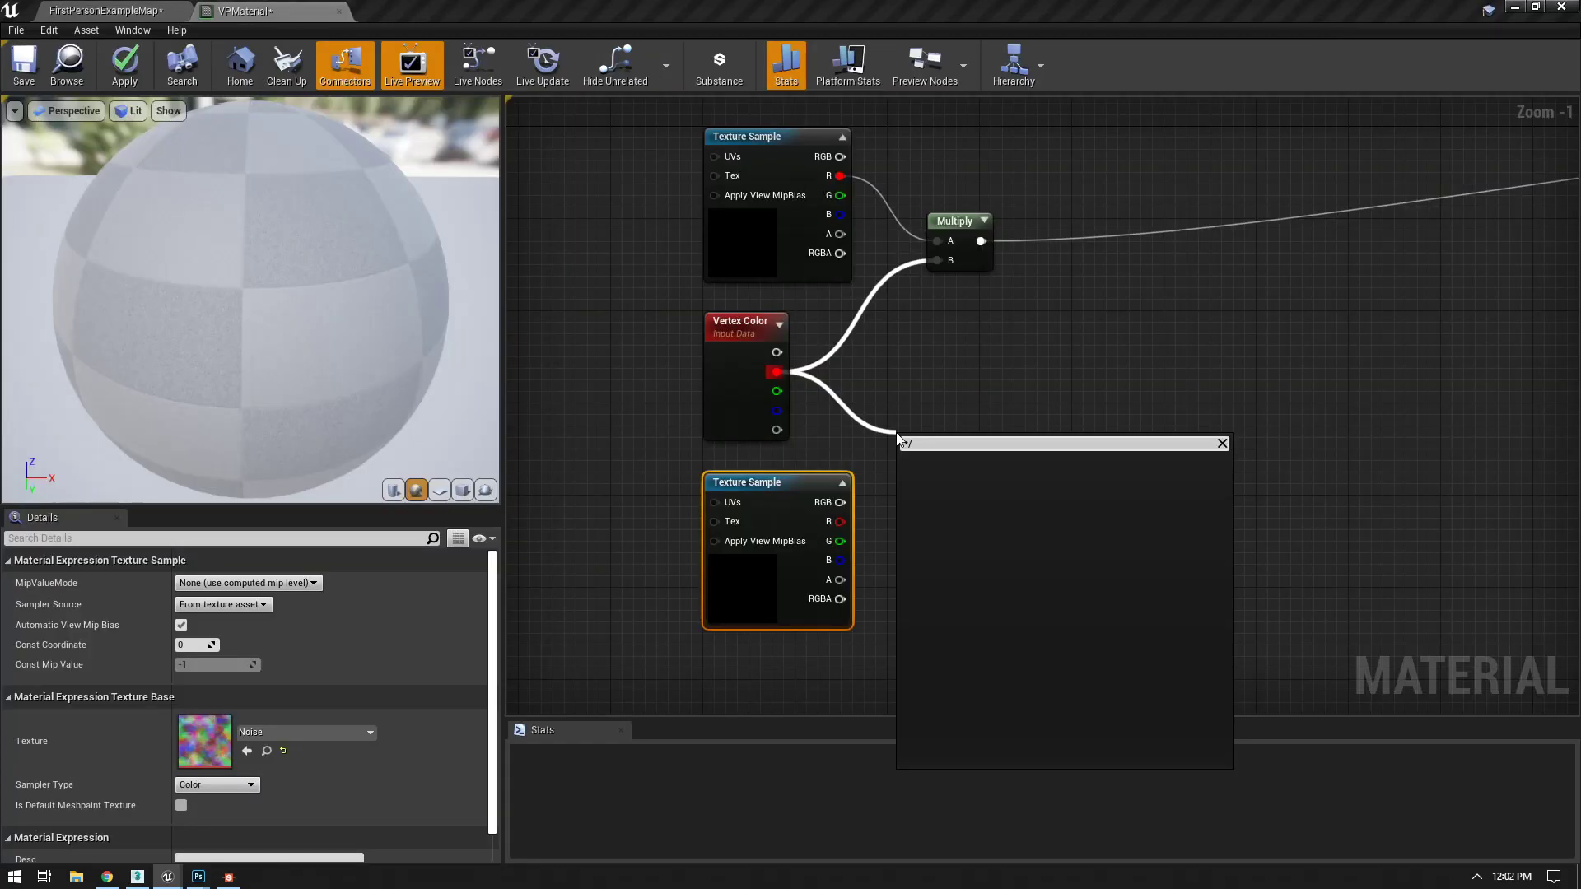
- Multiply the inverted red vertex color by the Noise texture's green channel, use this product as the material output, and view it on the floor
key(BackSpace)
click(910, 472)
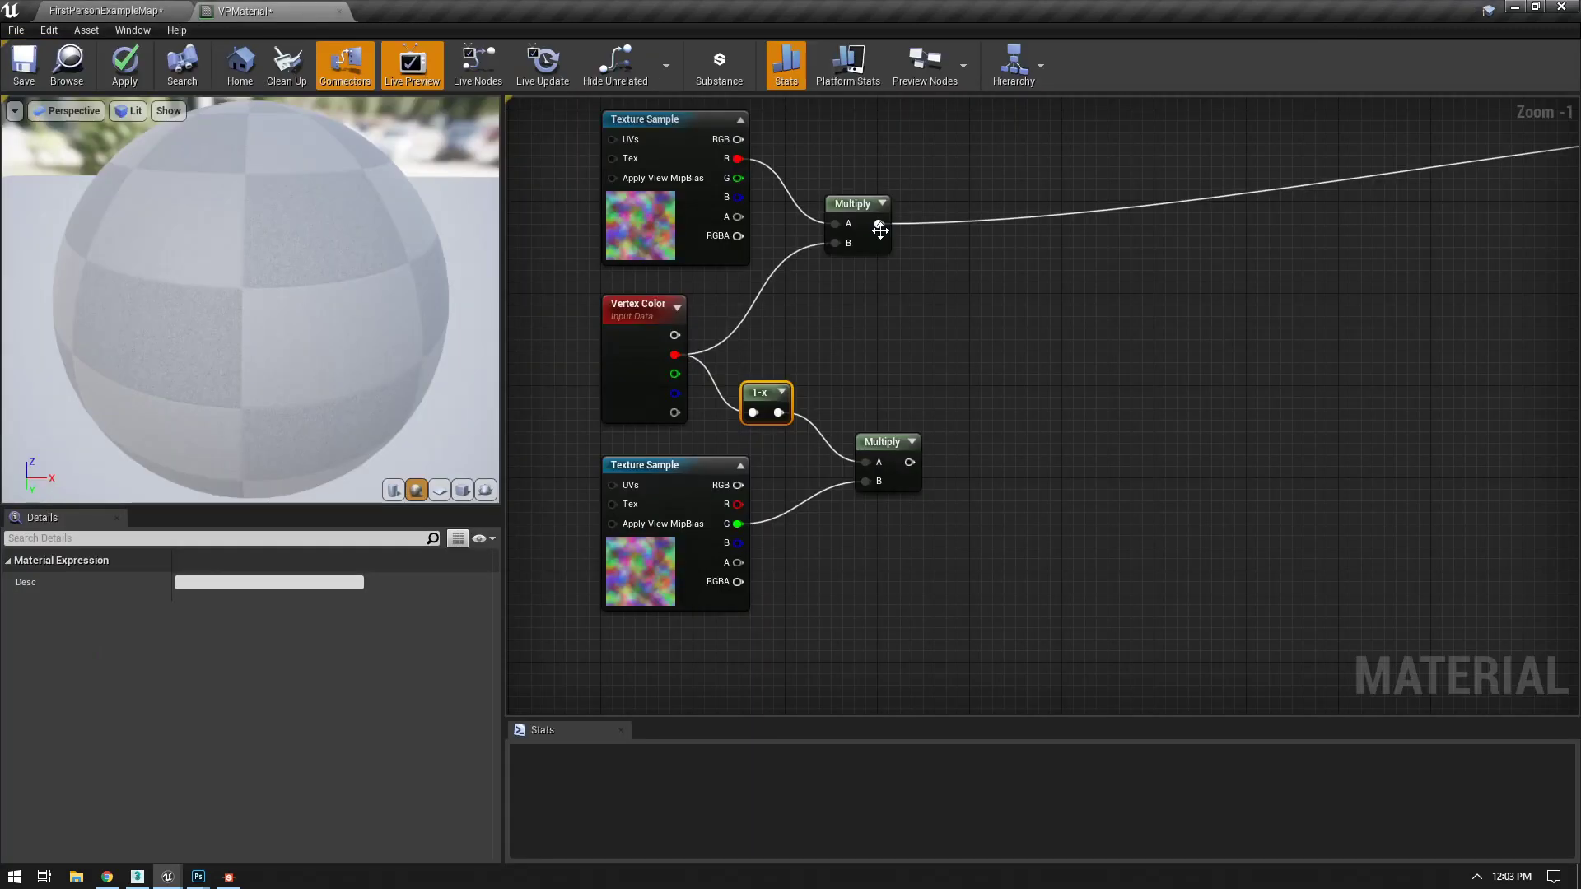
ctrl+drag(879, 224, 909, 462)
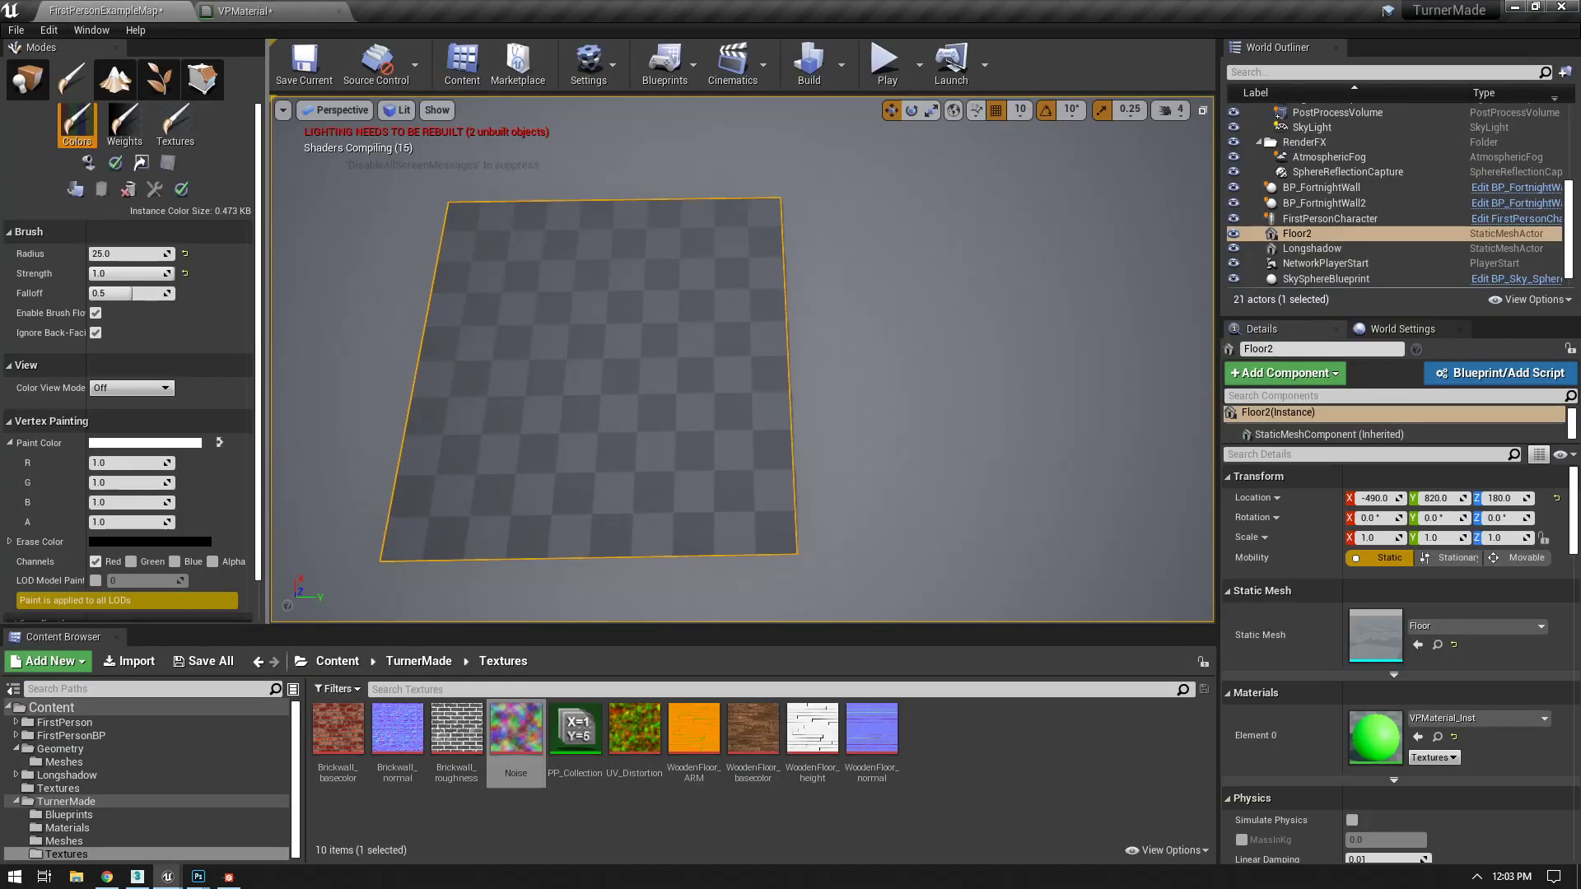
right_drag(914, 448, 889, 453)
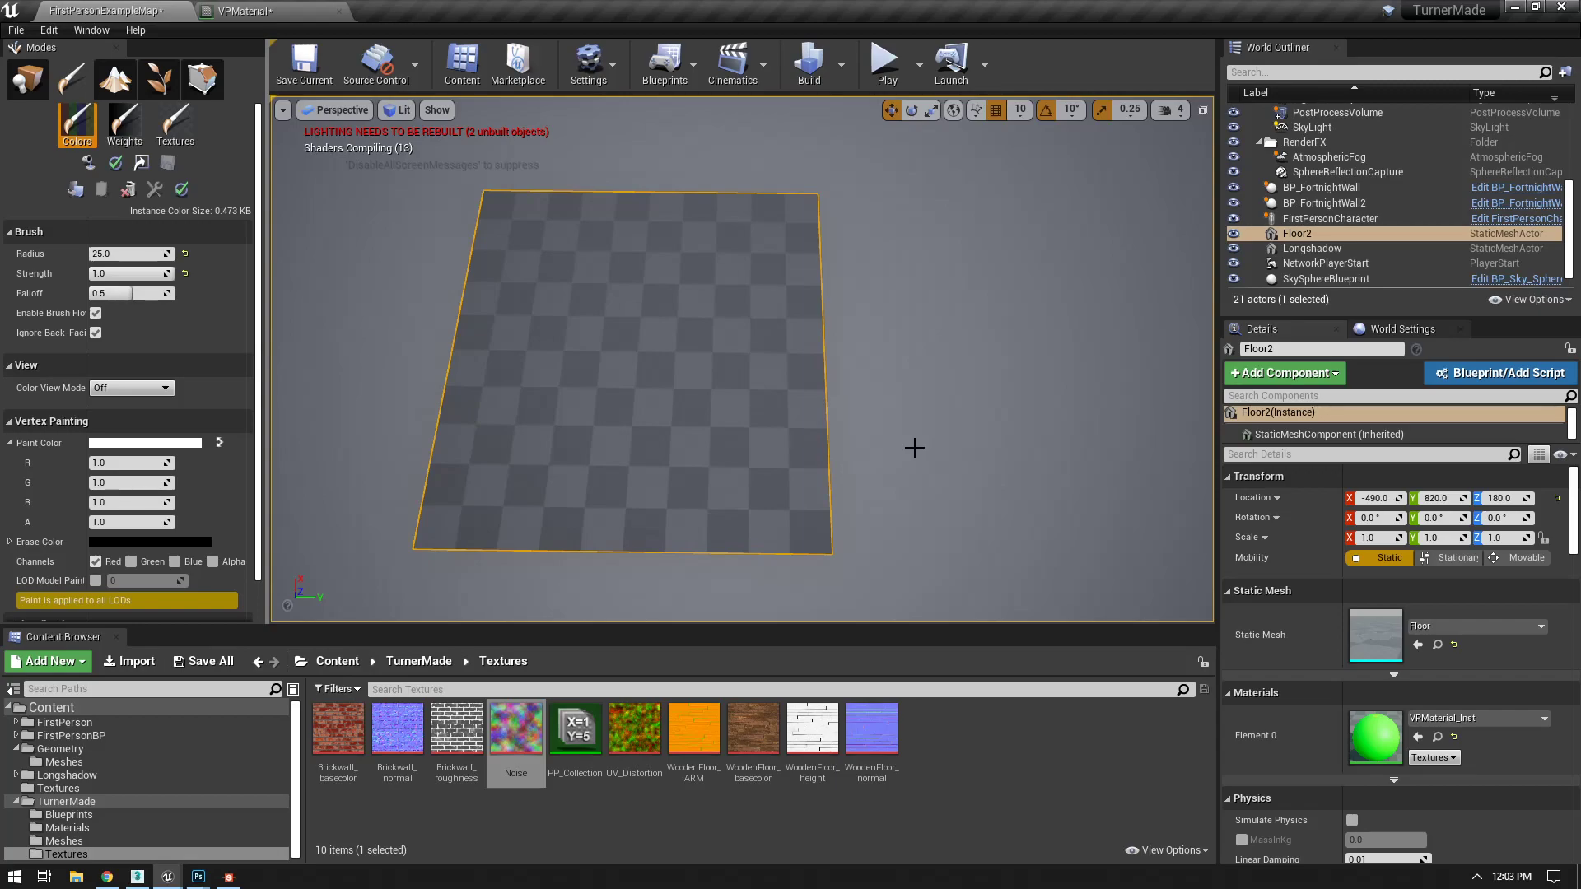
key(x)
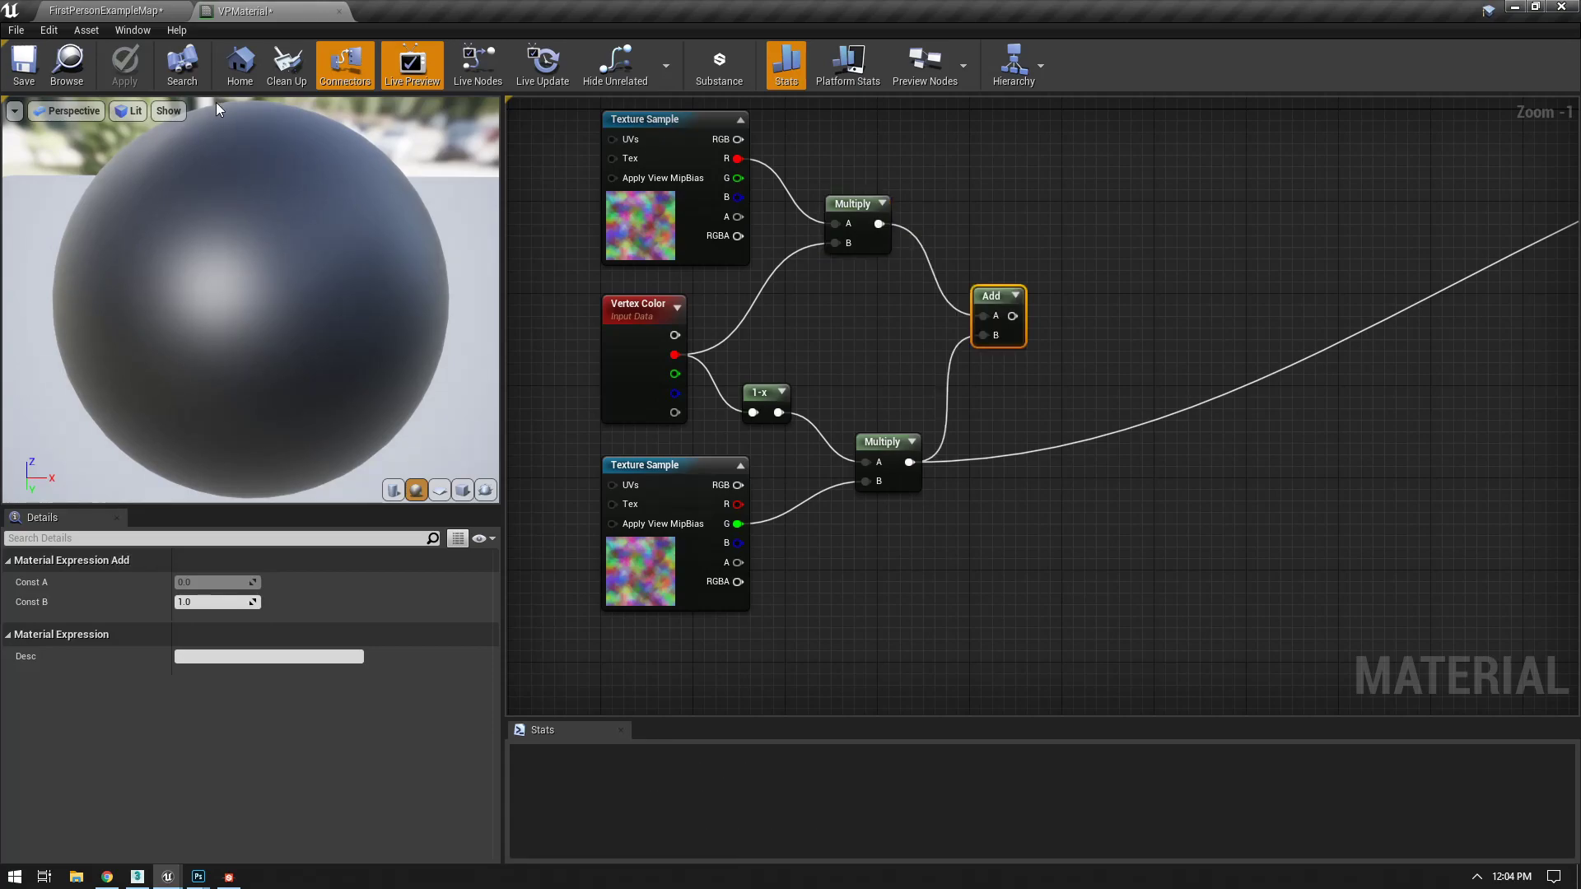
- Sum the two noise products with an Add node, save VPMaterial, and add the red vertex color to that sum
key(ctrl+s)
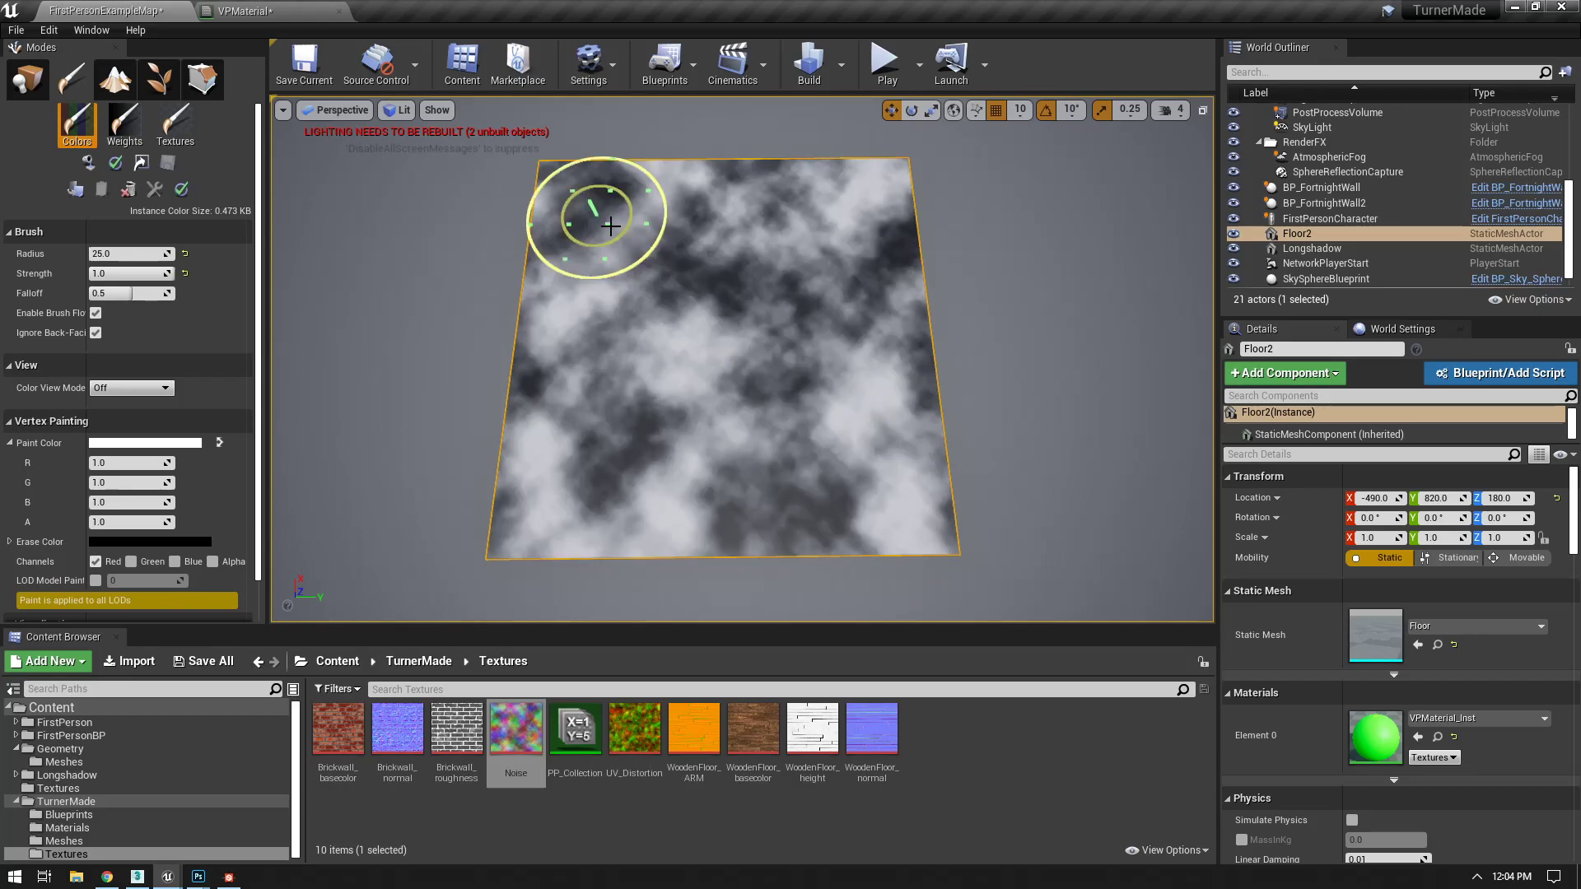
scroll(642, 362, up, 5)
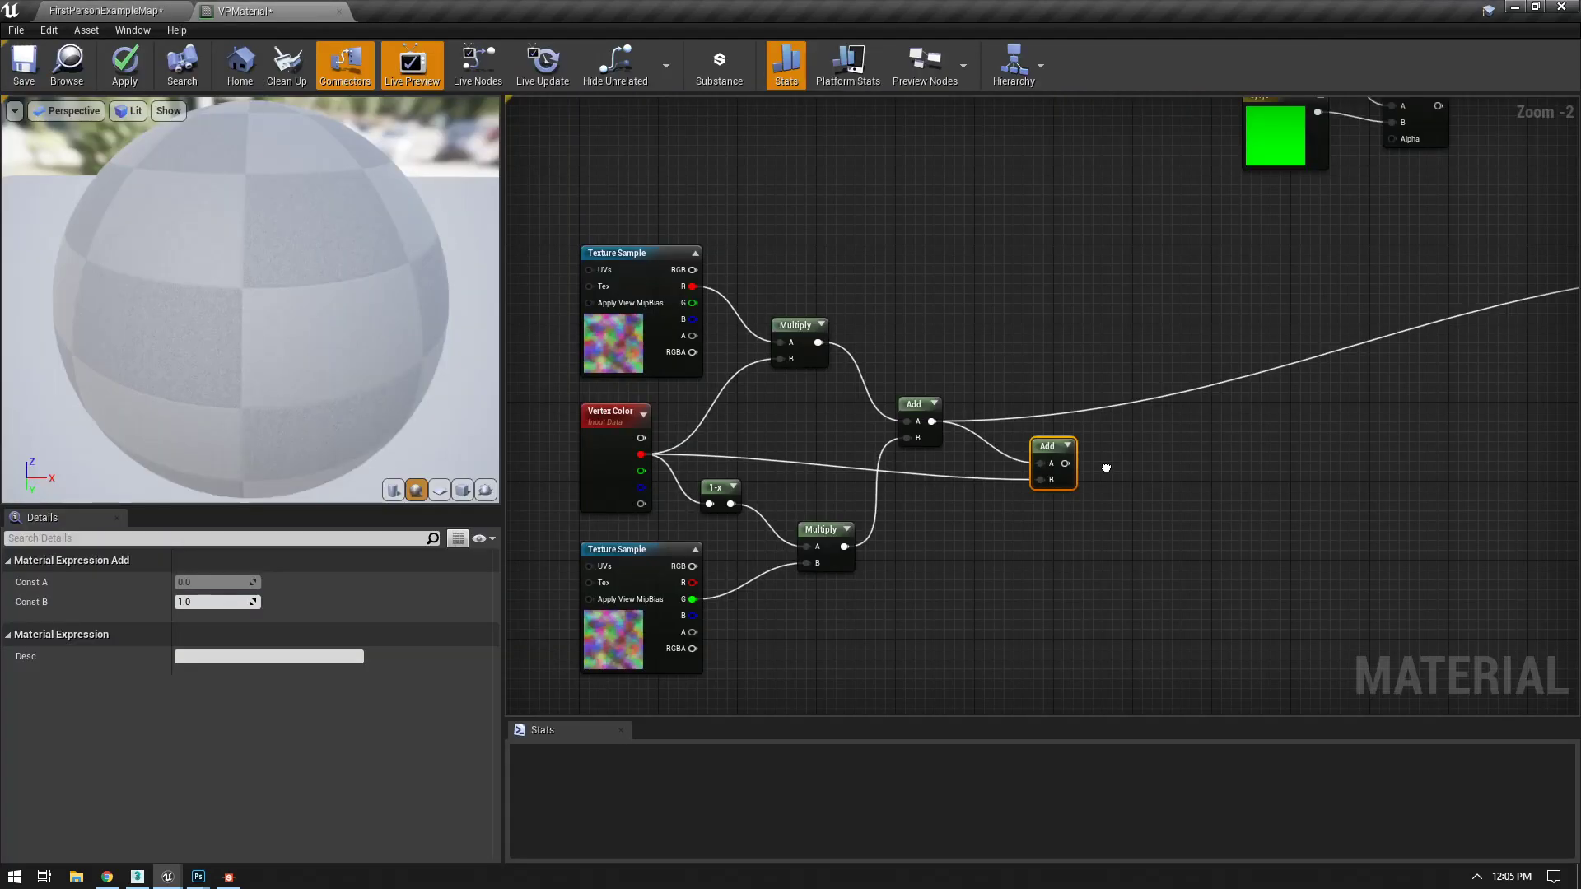
right_drag(1105, 468, 853, 536)
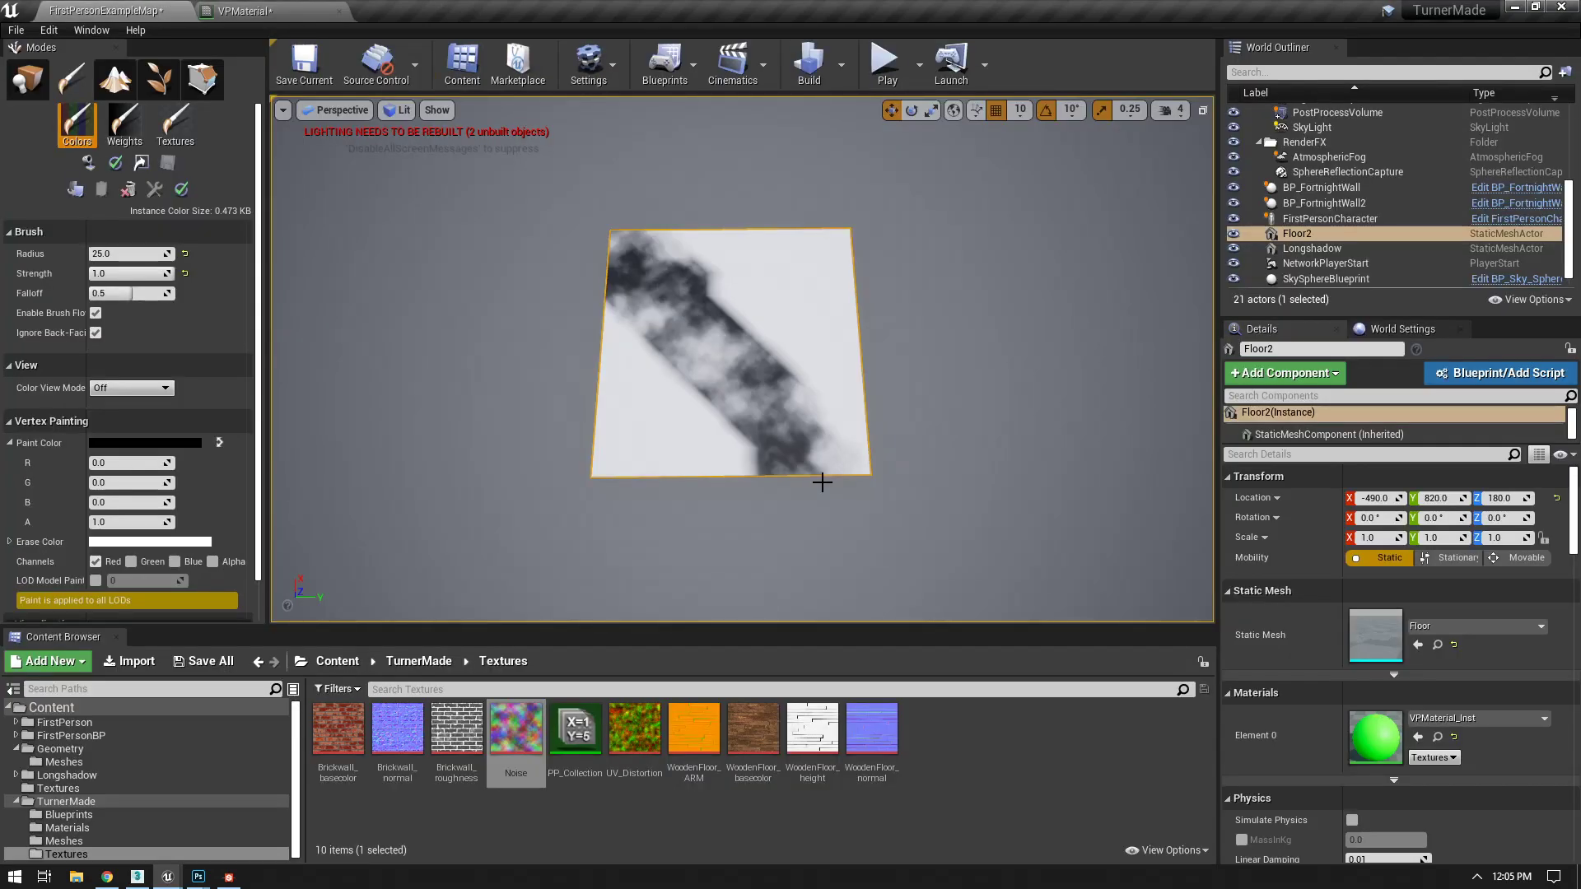
- Paint black in the red vertex channel over the remaining white areas of the floor mesh
drag(822, 482, 659, 416)
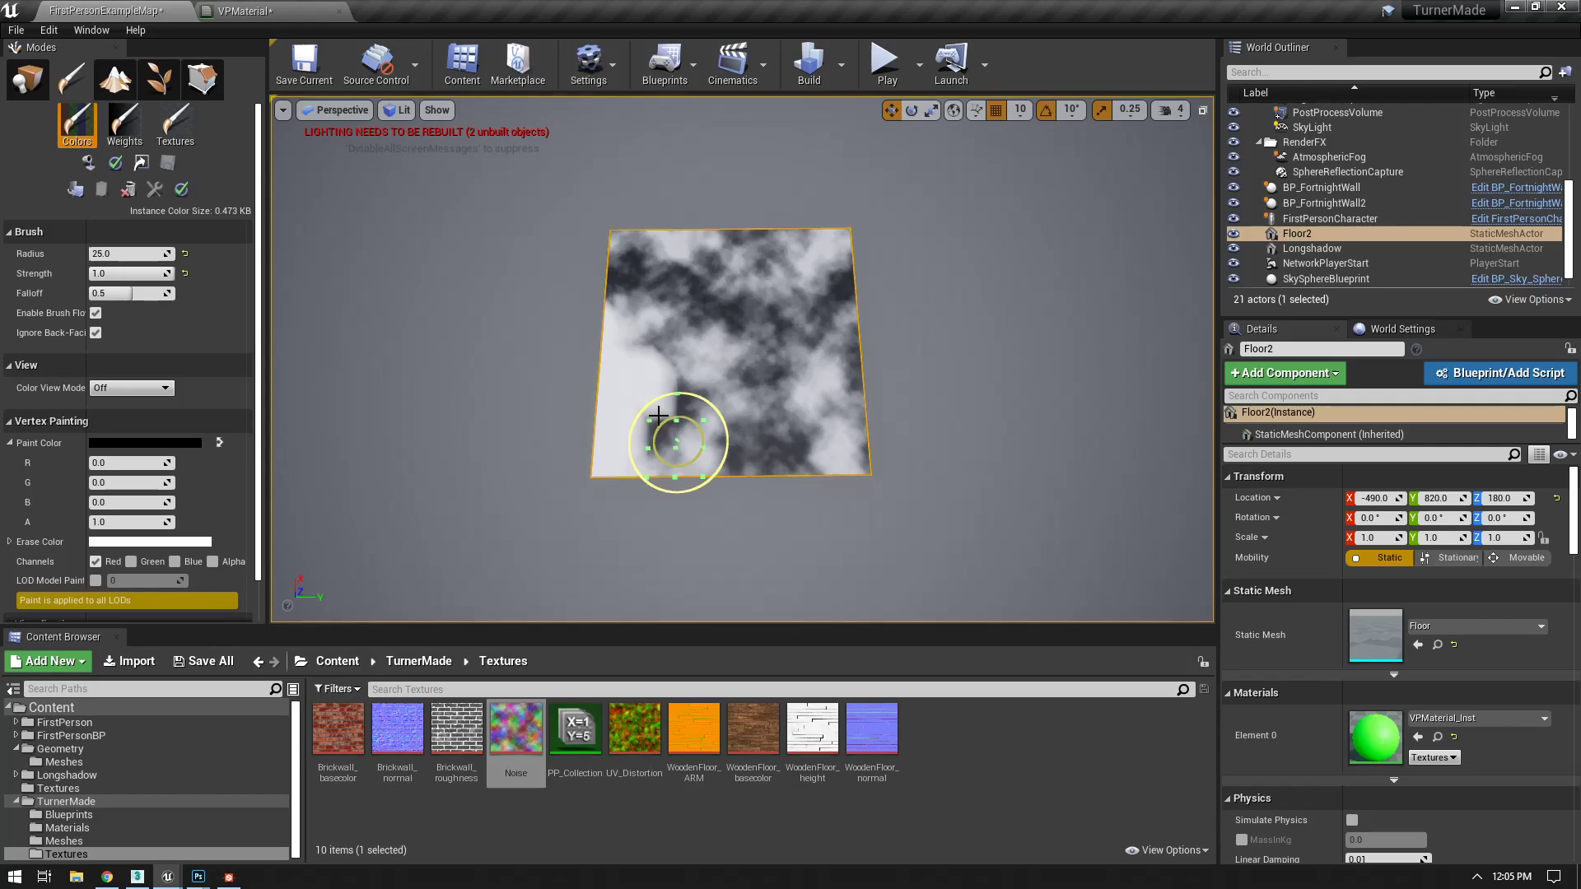
drag(659, 415, 636, 313)
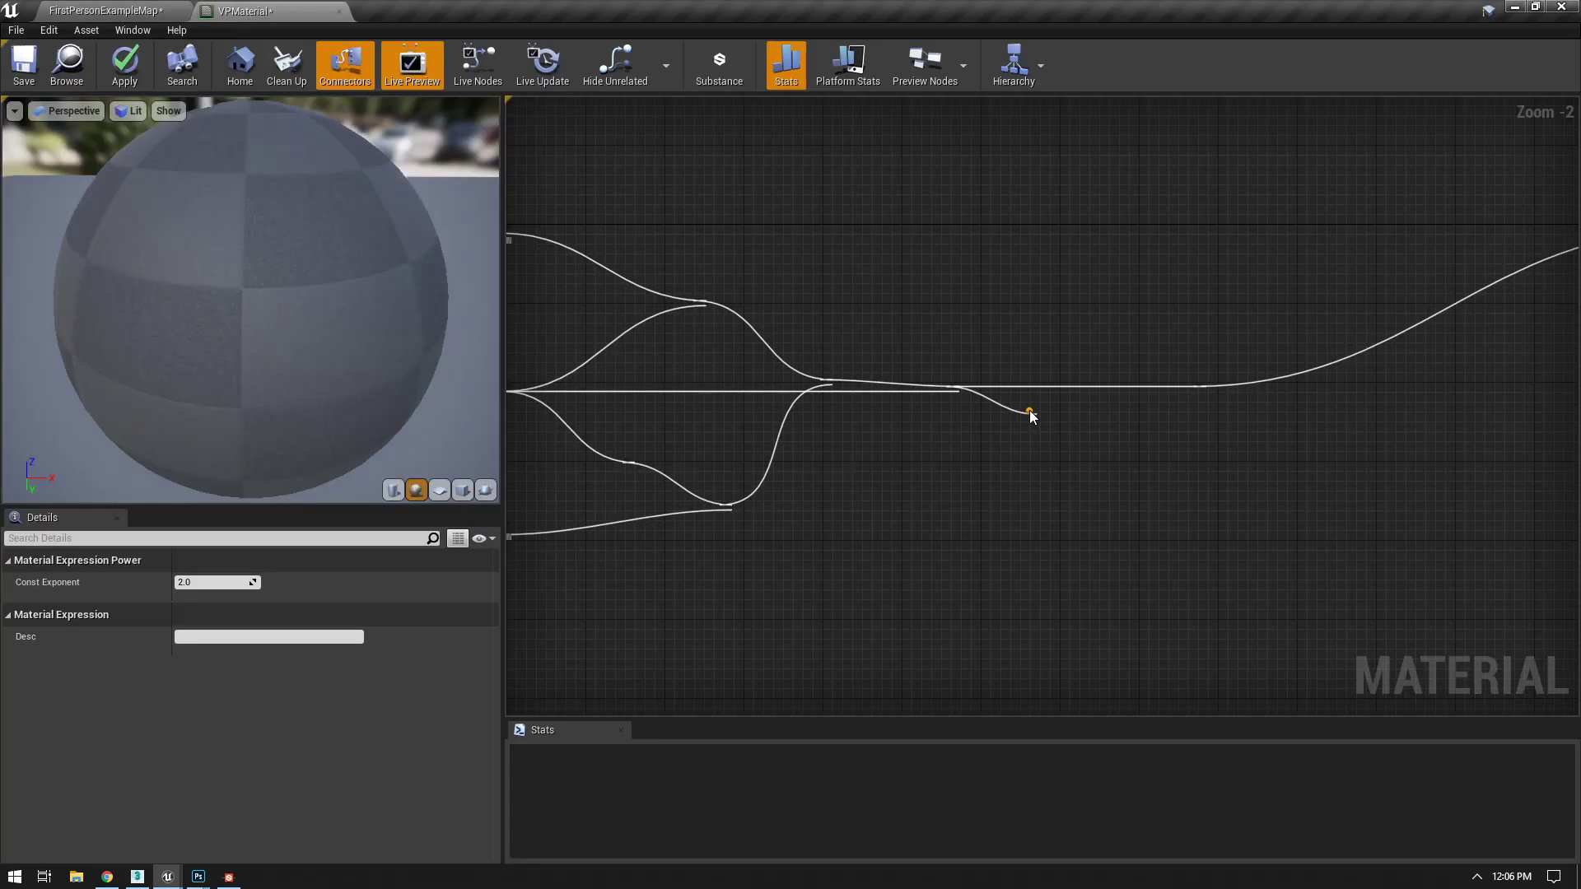
- Insert a Power node driven by an Exponent scalar parameter with default value 50, and swap the paint and erase colors
drag(1052, 420, 1064, 393)
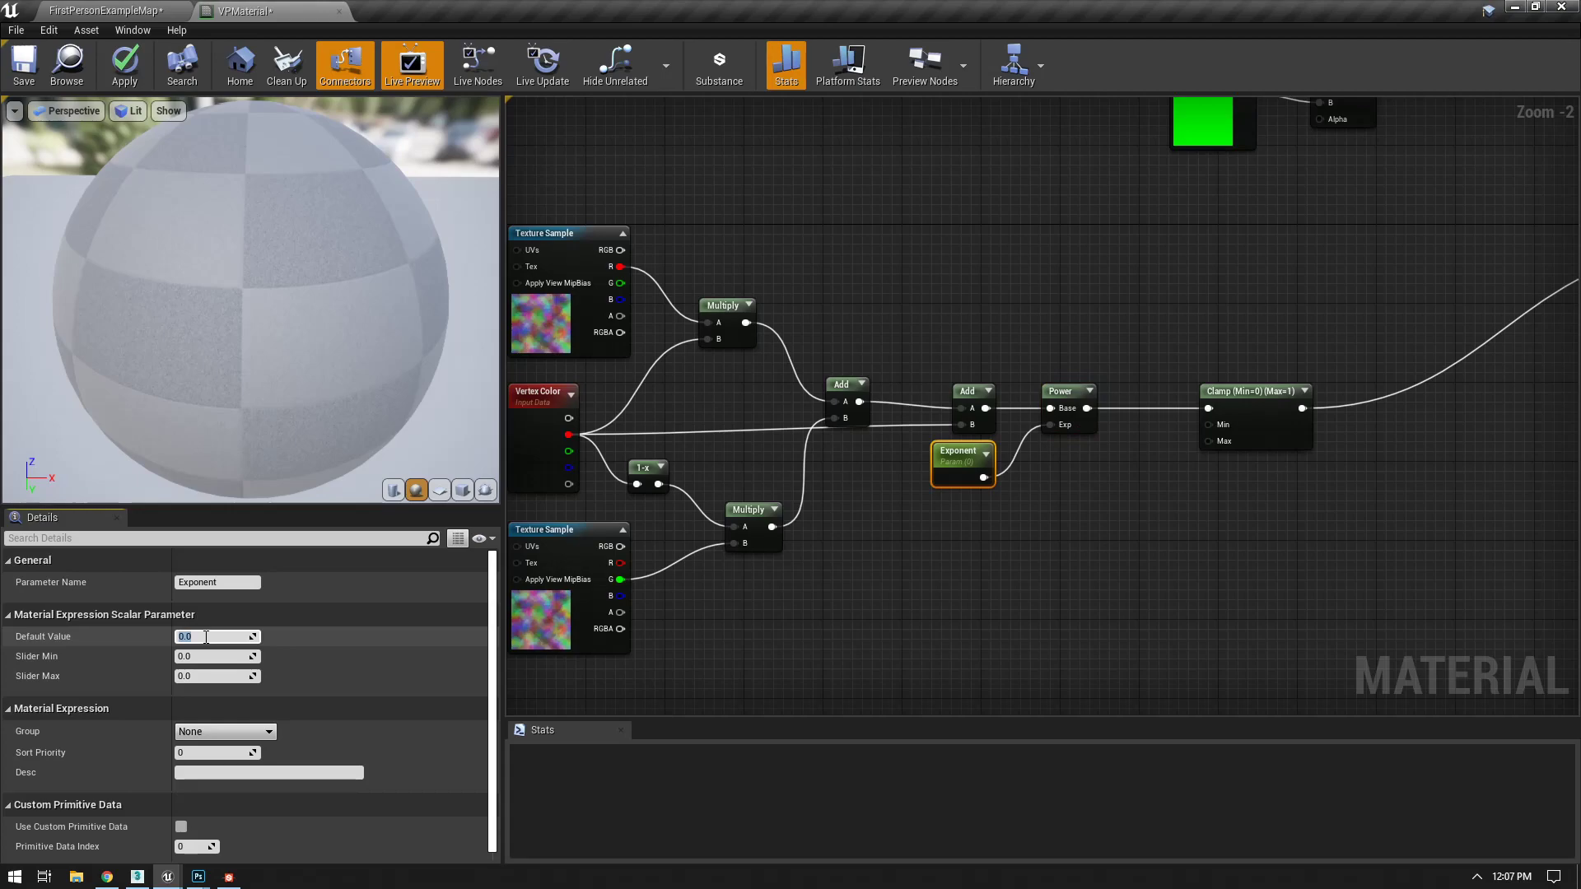
text(50)
key(Return)
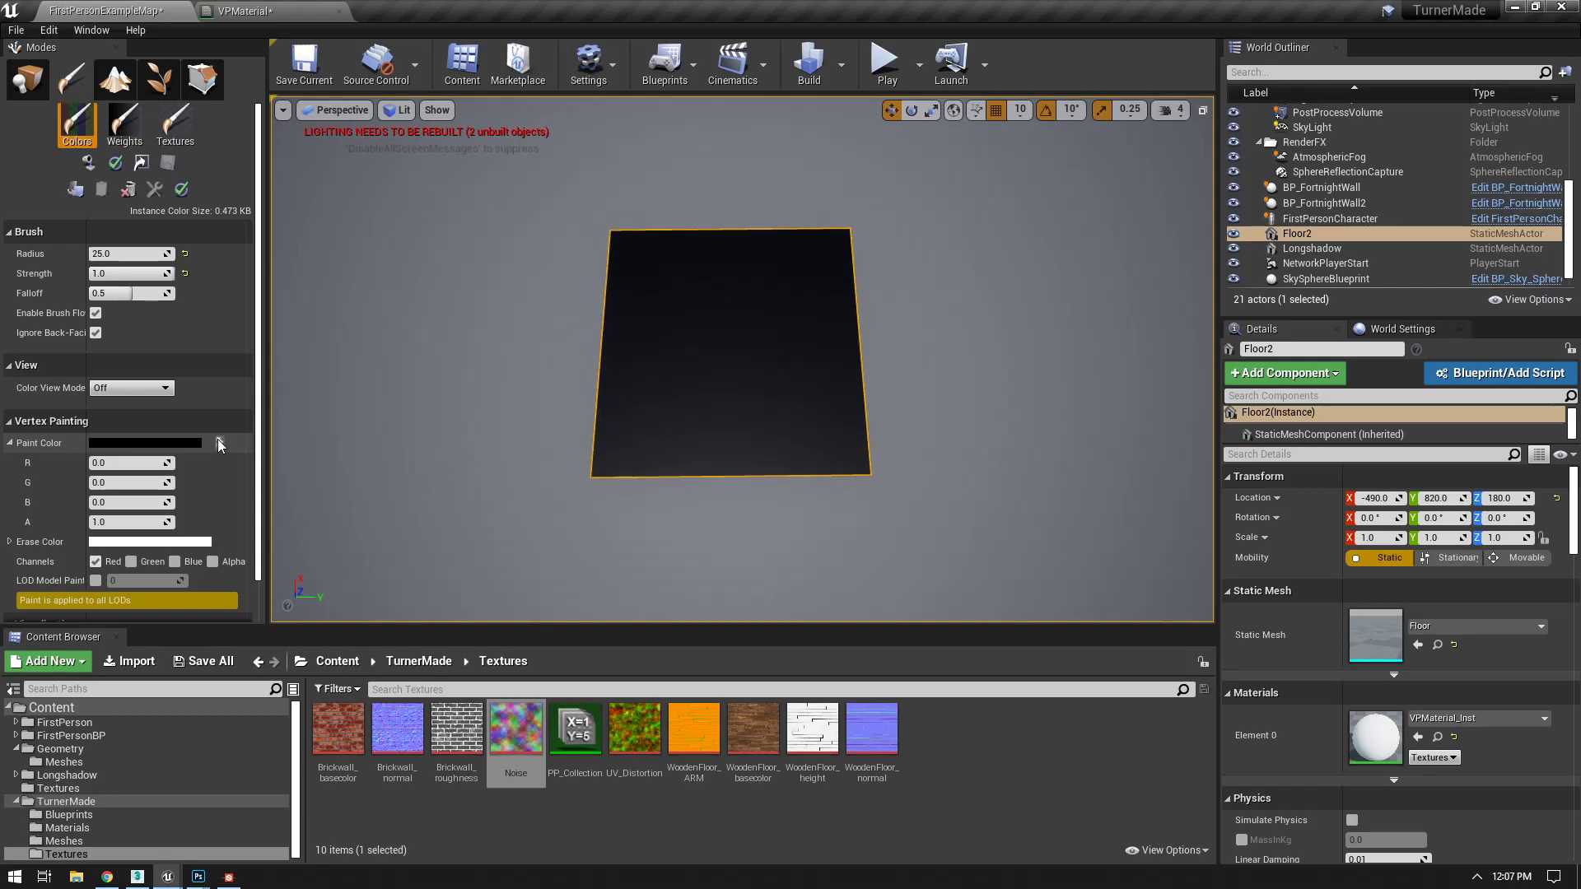
click(218, 442)
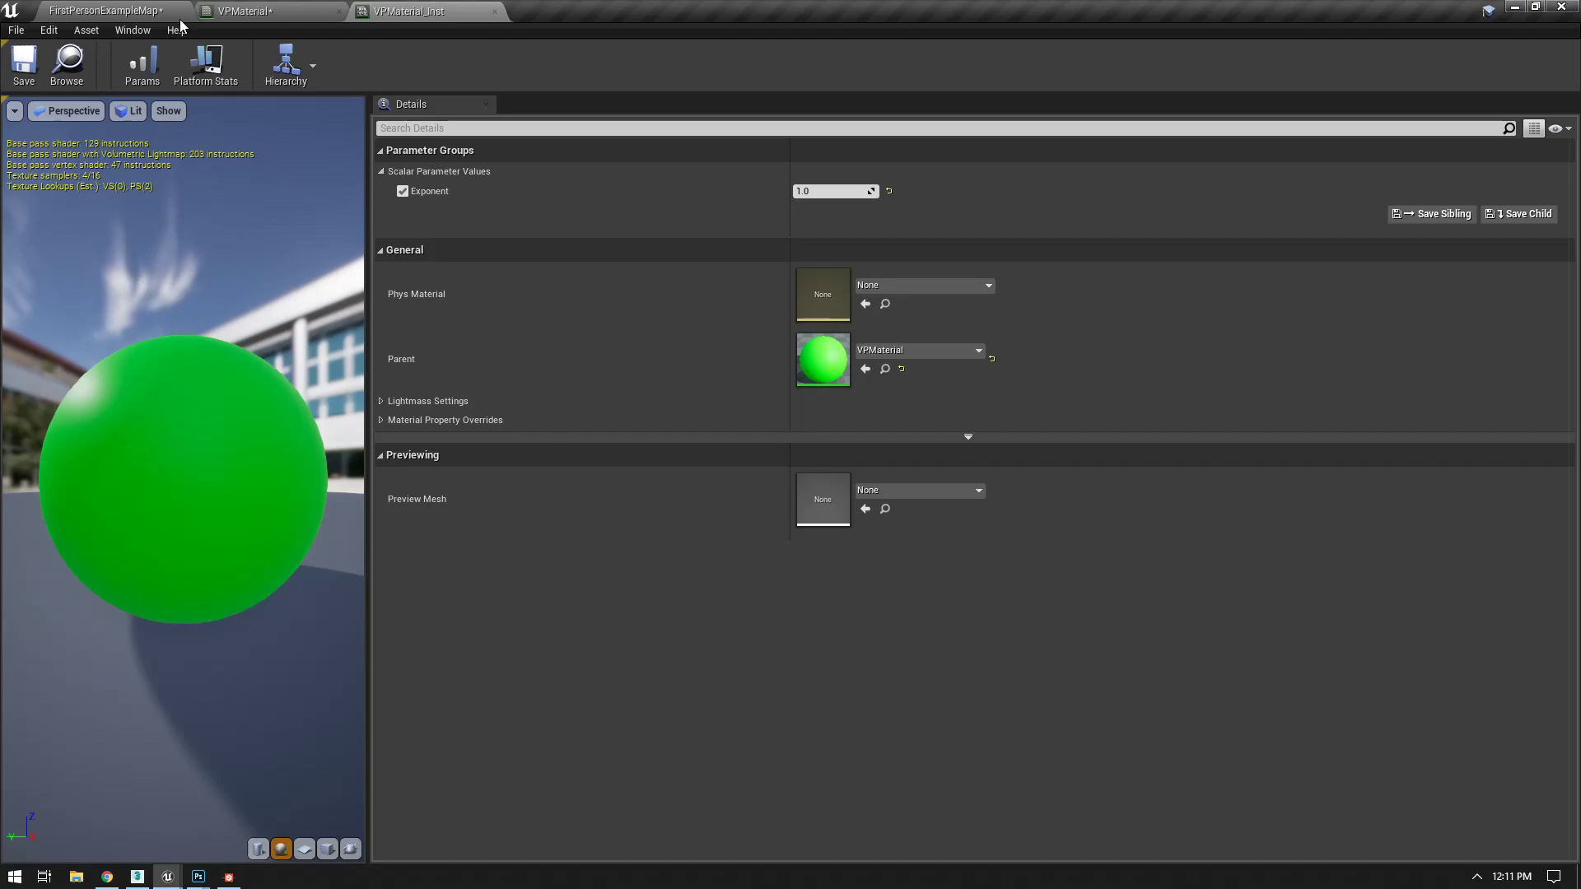
- Check the floor in the level, and drive VPMaterial's Power exponent with the green vertex color multiplied by 255
click(169, 11)
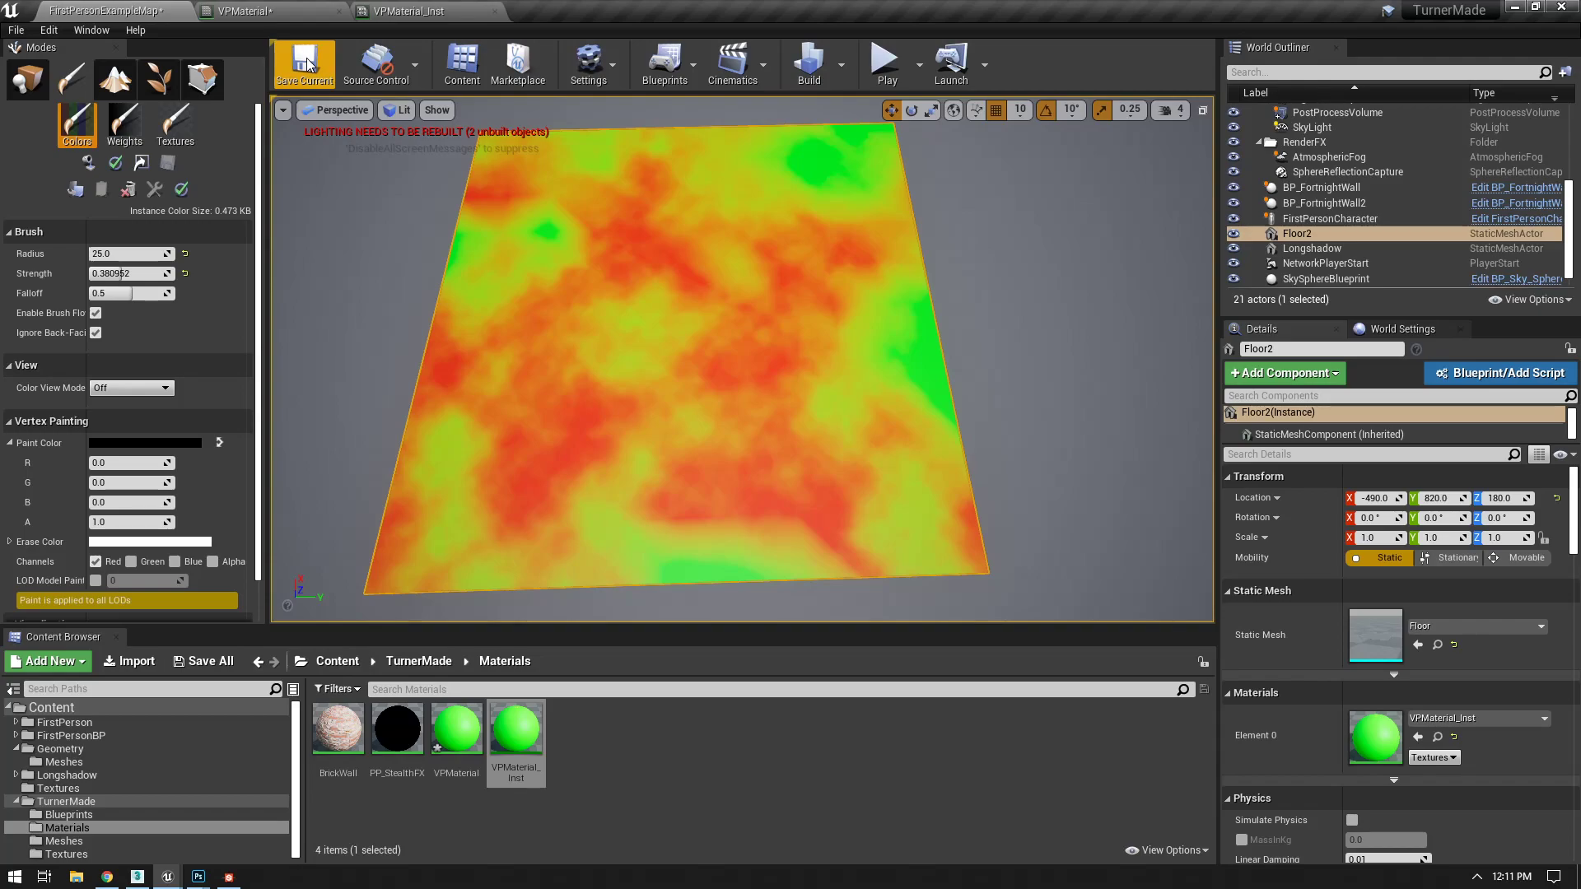
click(289, 17)
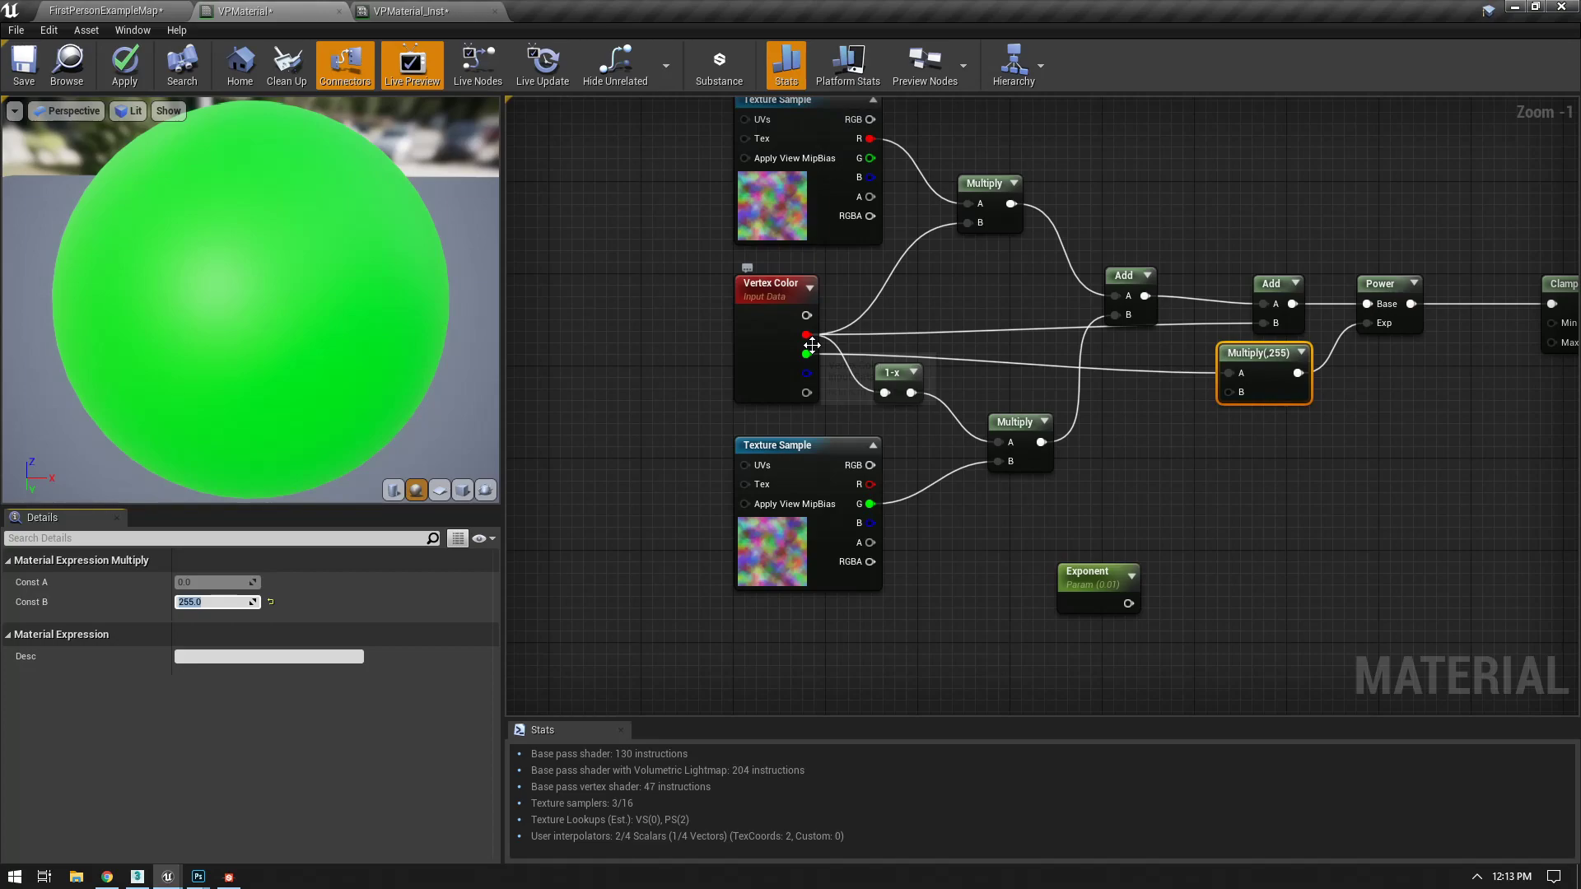
drag(1294, 373, 1191, 385)
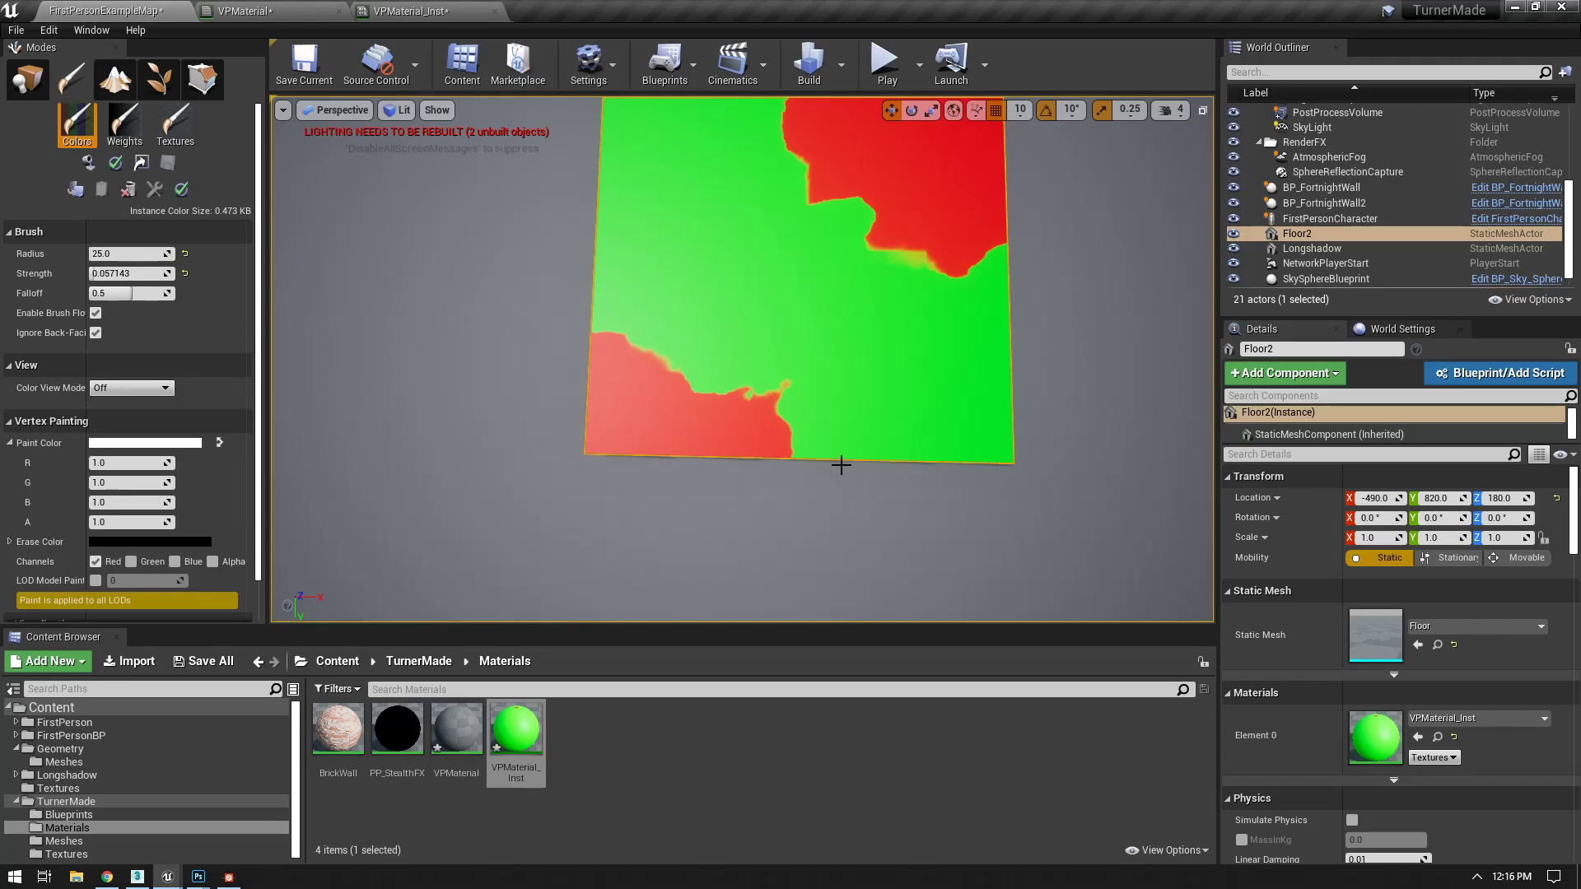
- Connect the green color constant to input B of the Lerp that takes the 0,0,1 constant as input A
drag(832, 428, 953, 421)
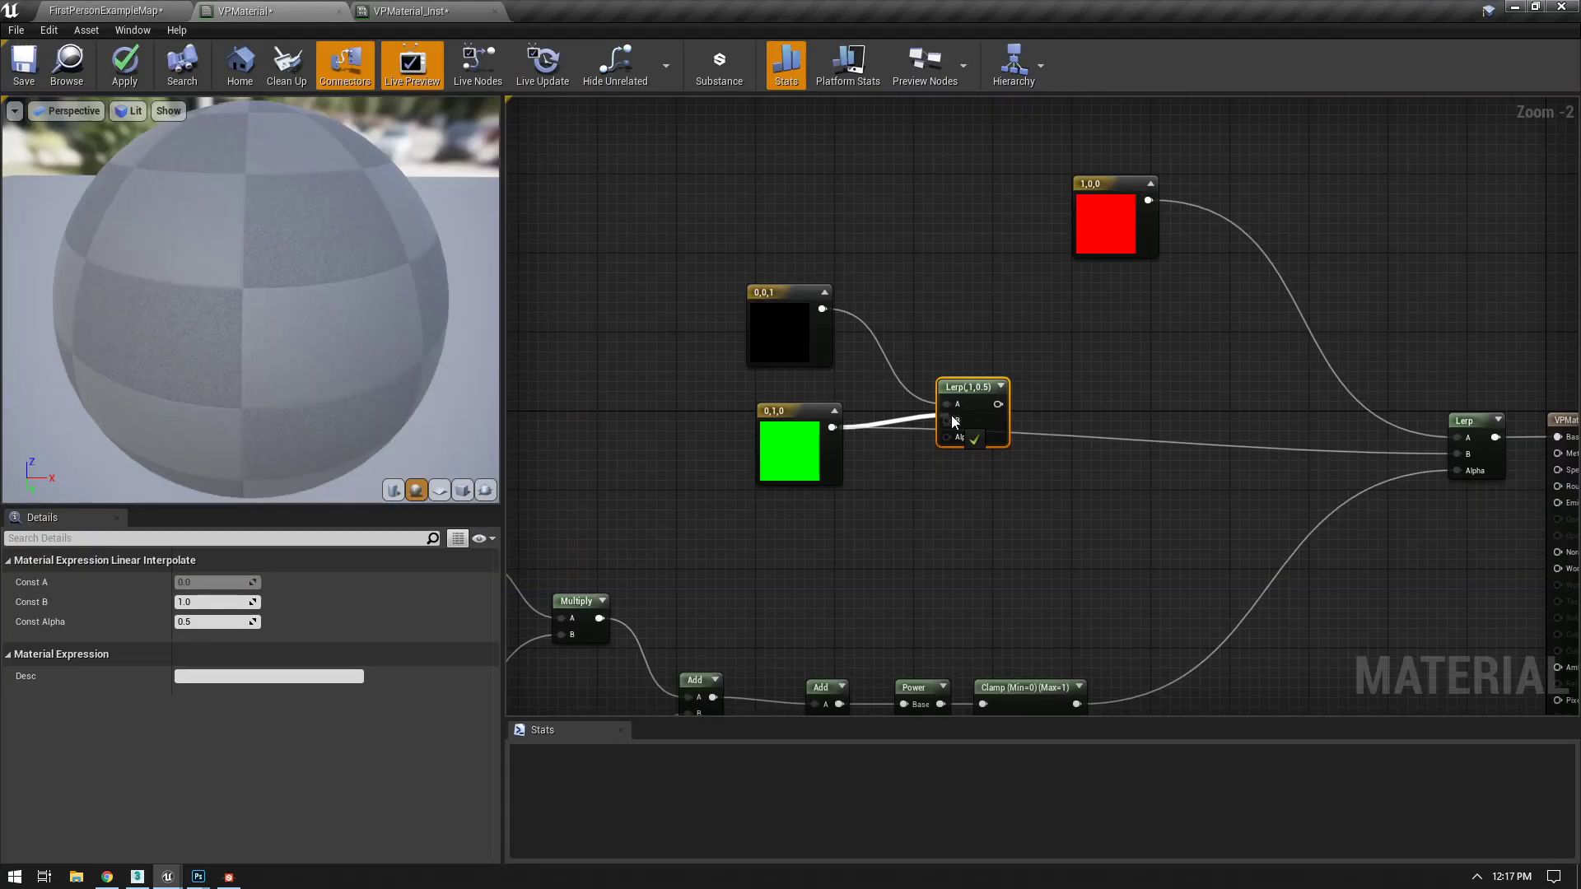
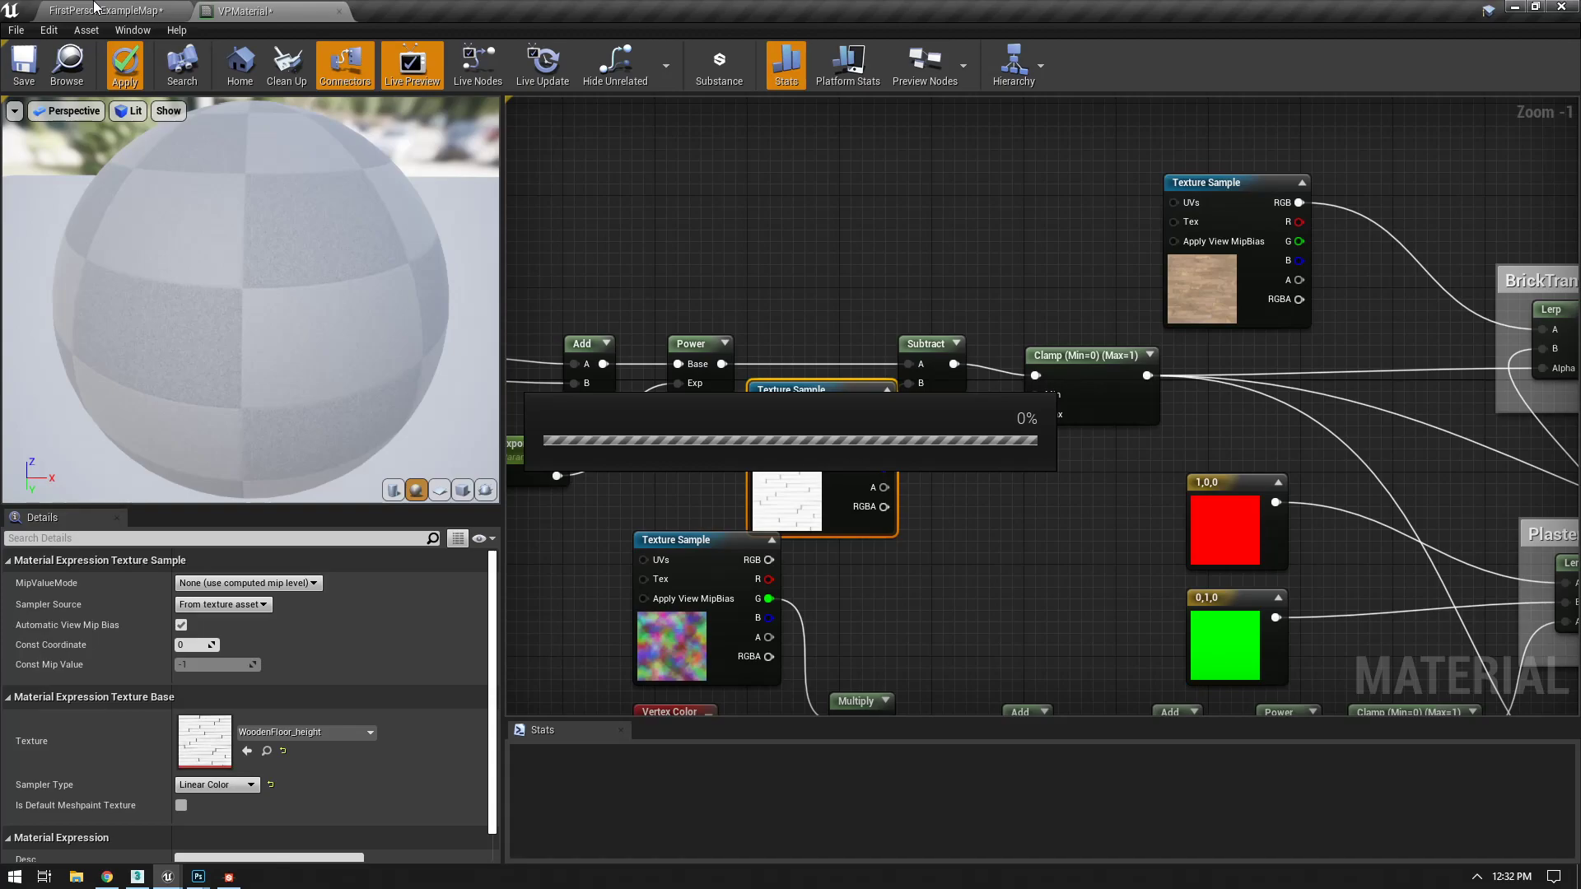
- Return to the level and inspect the material transitions on the wooden floor mesh up close from several angles
click(95, 10)
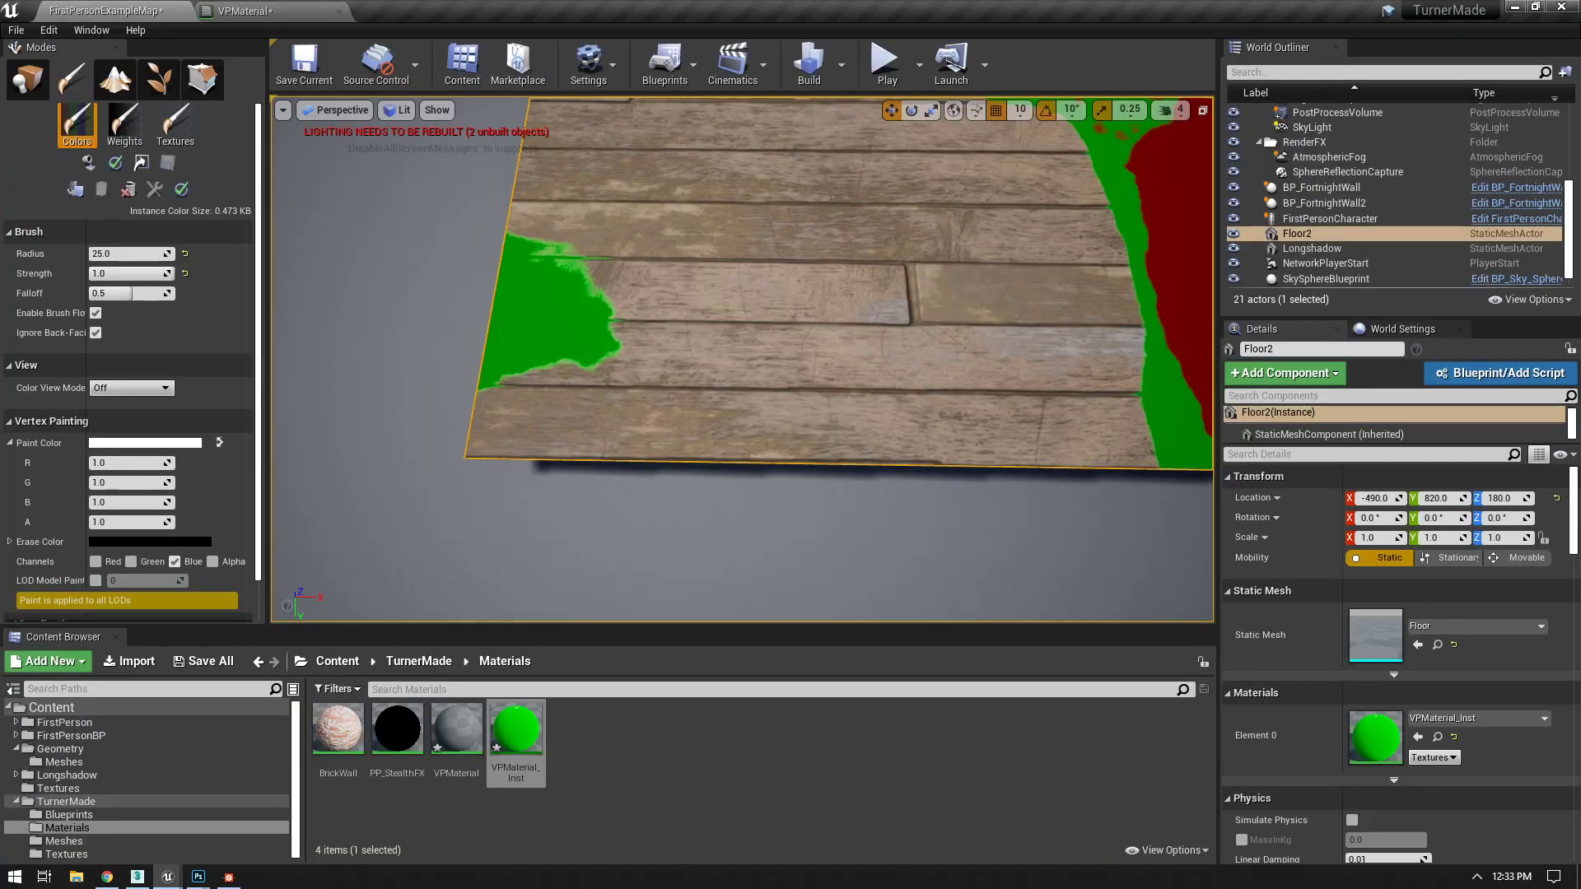
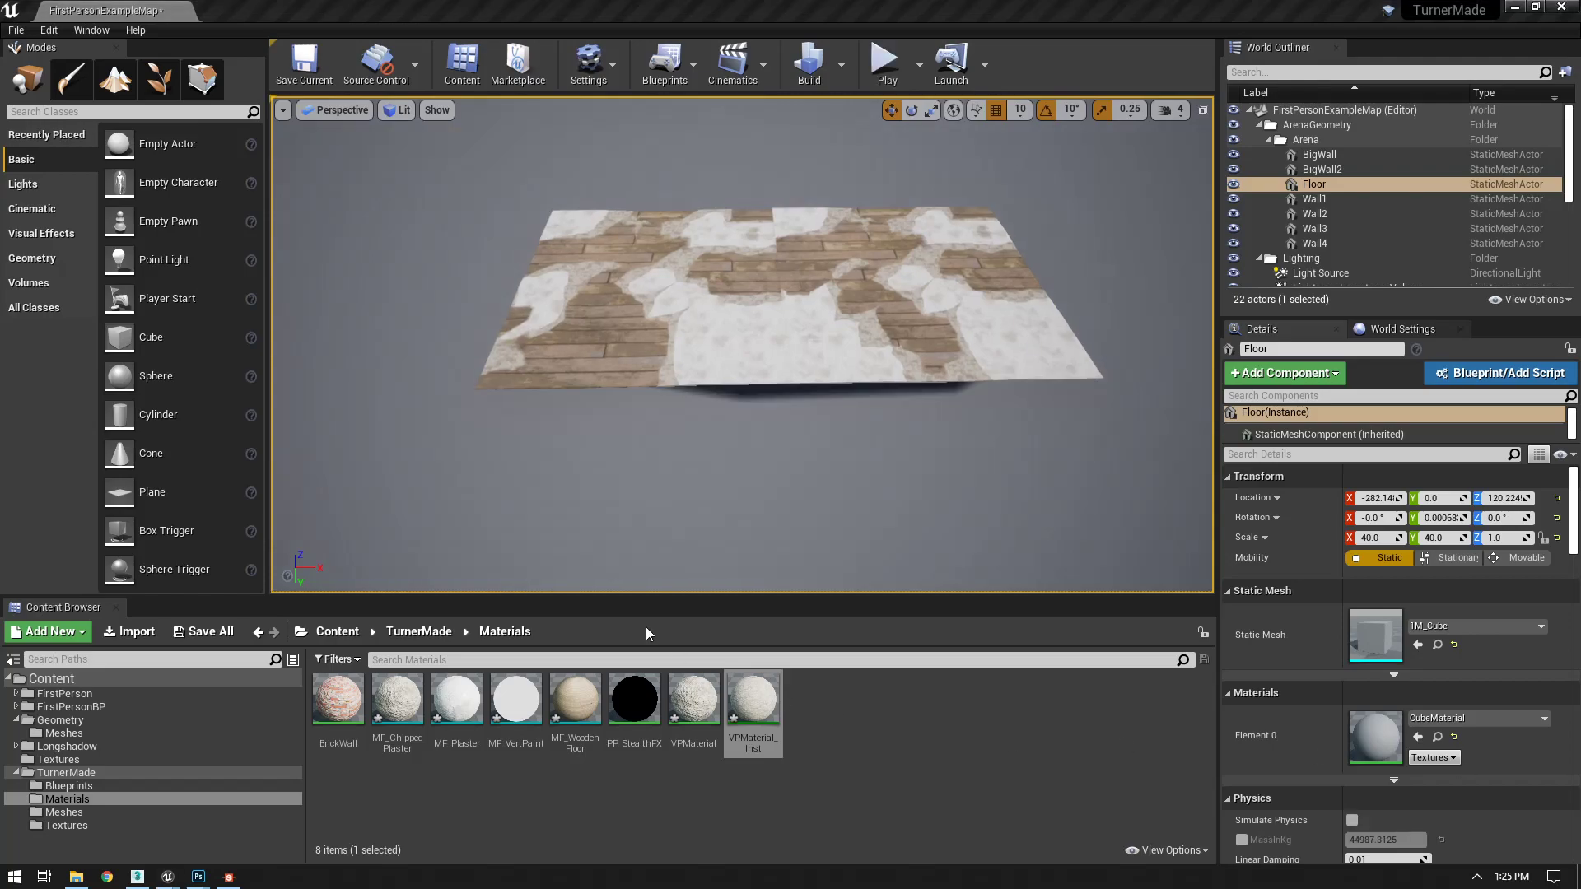
right_drag(663, 272, 807, 381)
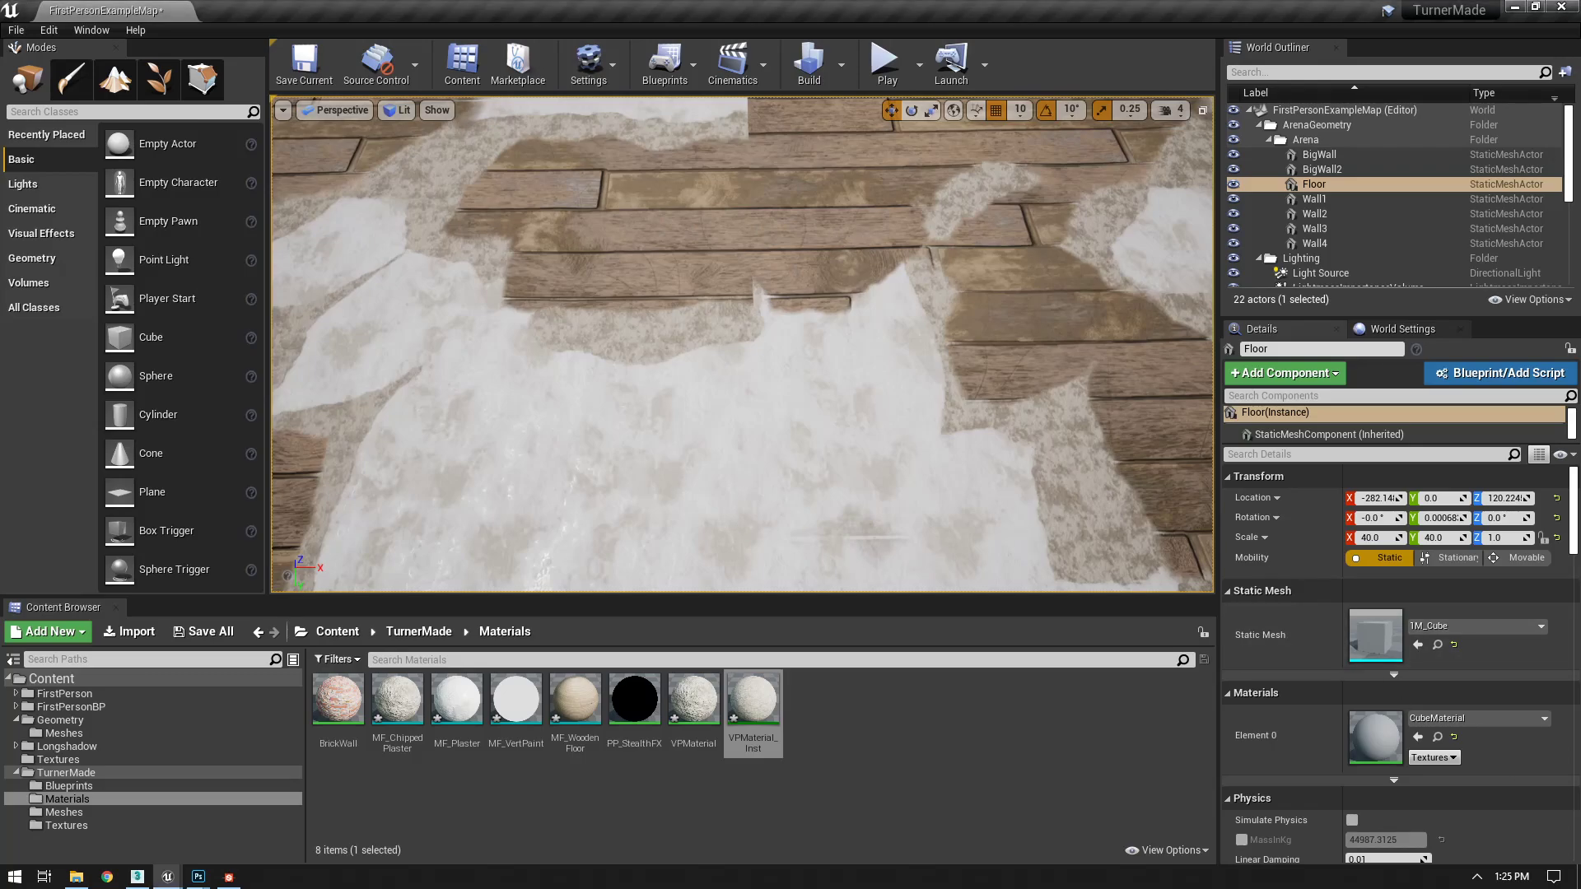
key(f)
right_drag(741, 346, 802, 324)
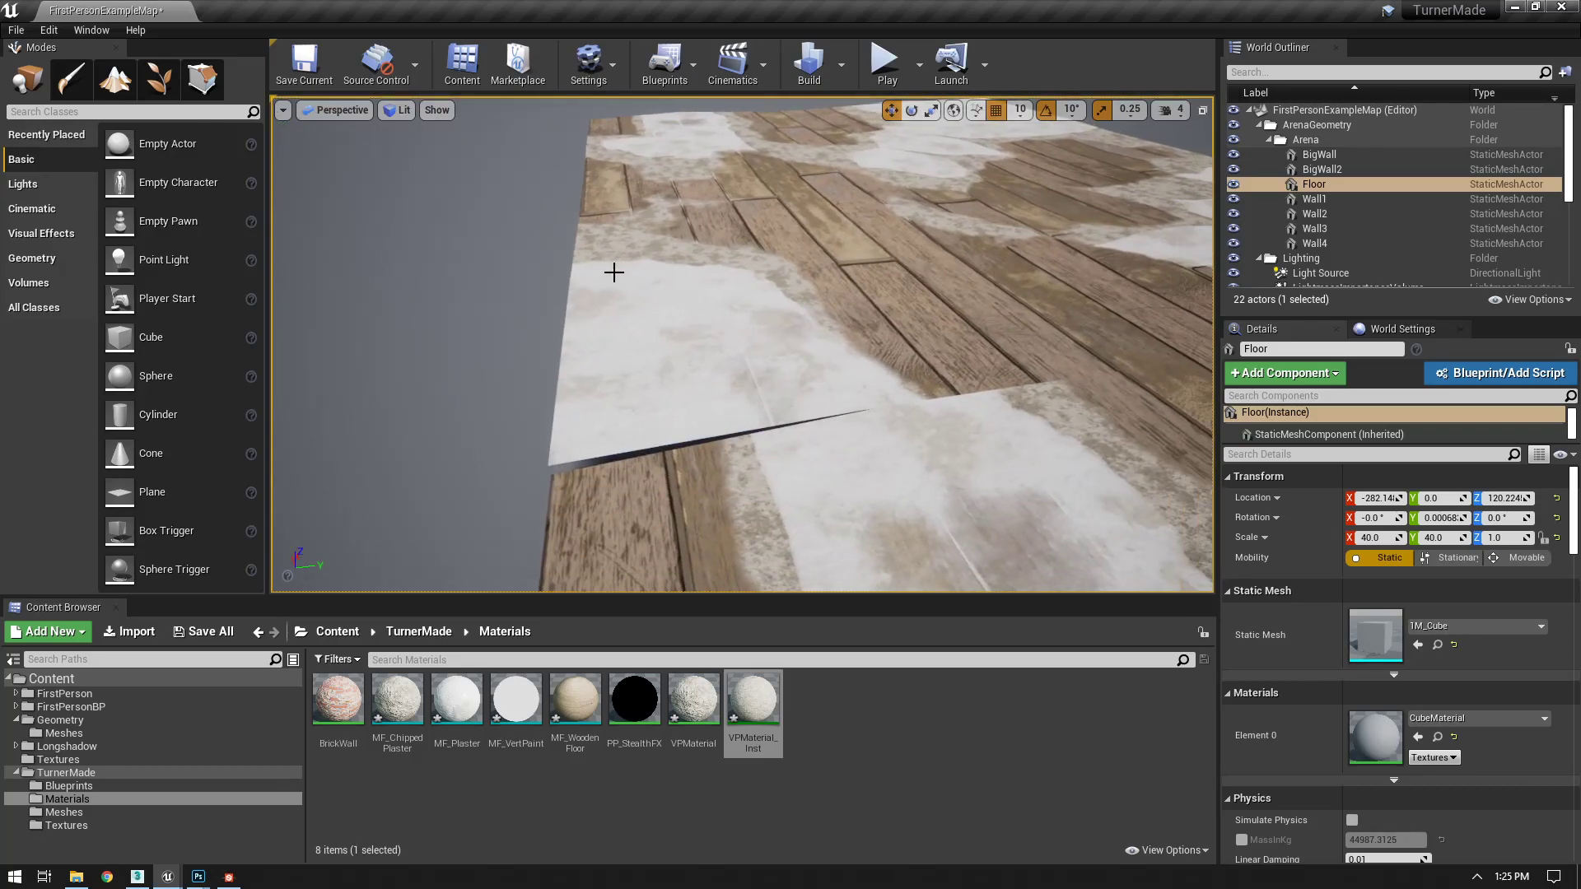
right_drag(672, 396, 938, 346)
drag(882, 315, 904, 420)
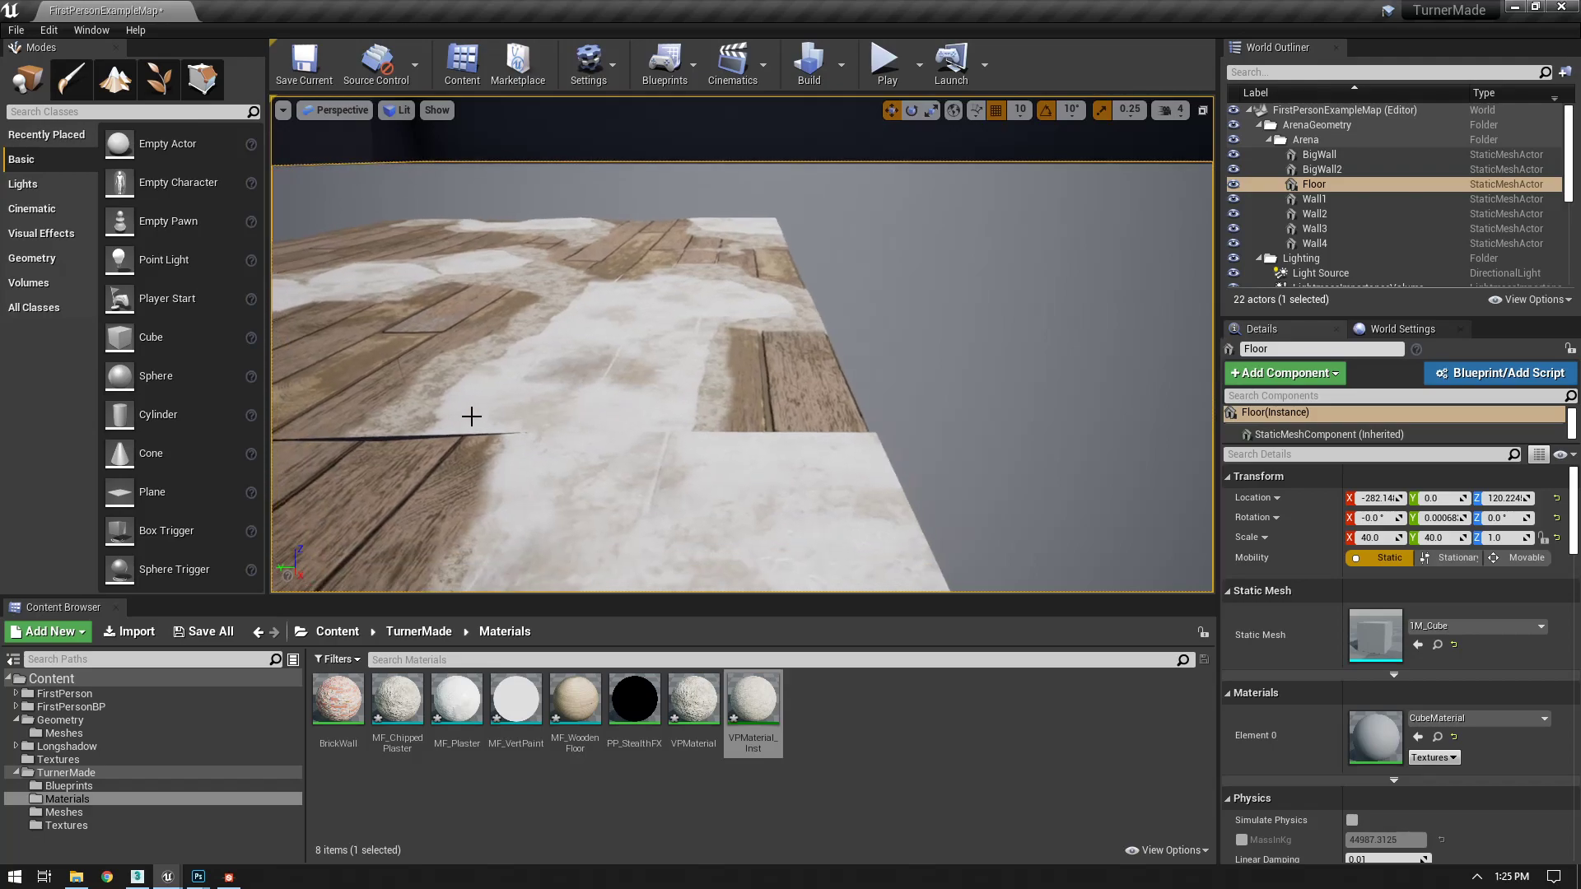
- Examine the seam between the adjoining floor meshes and the plaster-to-wood transitions around it from several angles
middle_drag(966, 361, 786, 409)
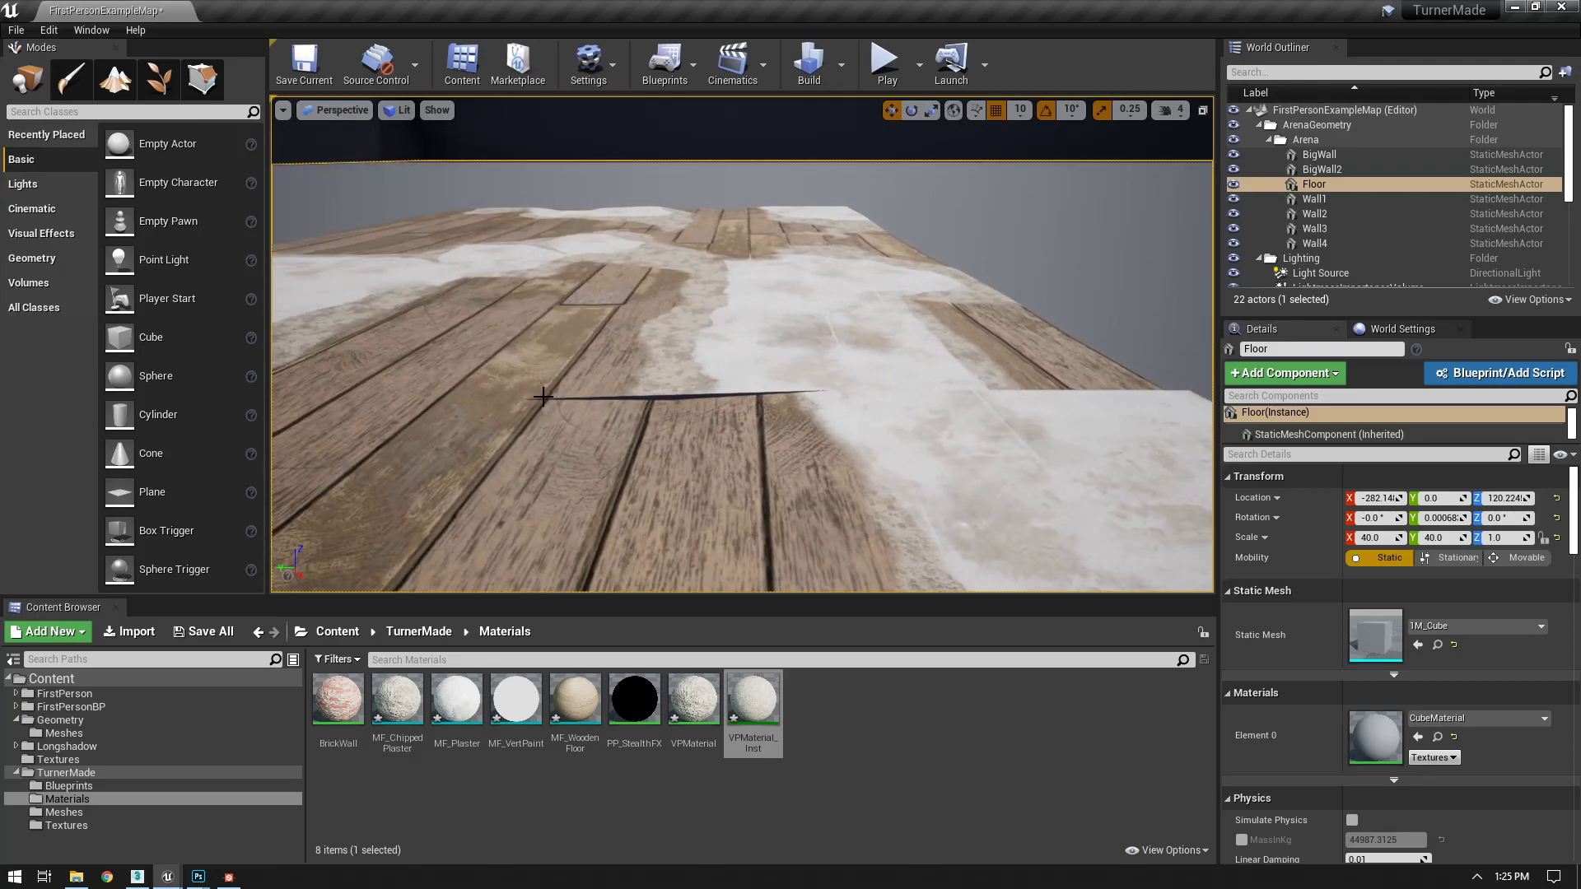
mouse_move(1094, 236)
middle_down()
mouse_move(824, 300)
mouse_move(857, 317)
mouse_move(1069, 239)
middle_up()
mouse_move(1070, 240)
mouse_down()
mouse_move(1194, 247)
mouse_move(1112, 222)
mouse_move(1169, 231)
mouse_move(1169, 304)
mouse_move(1161, 222)
mouse_move(971, 231)
mouse_up()
mouse_move(972, 230)
right_down()
mouse_move(1095, 239)
mouse_move(1046, 321)
mouse_move(1029, 304)
mouse_move(963, 313)
mouse_move(894, 289)
right_up()
right_drag(801, 325, 856, 247)
drag(789, 267, 789, 189)
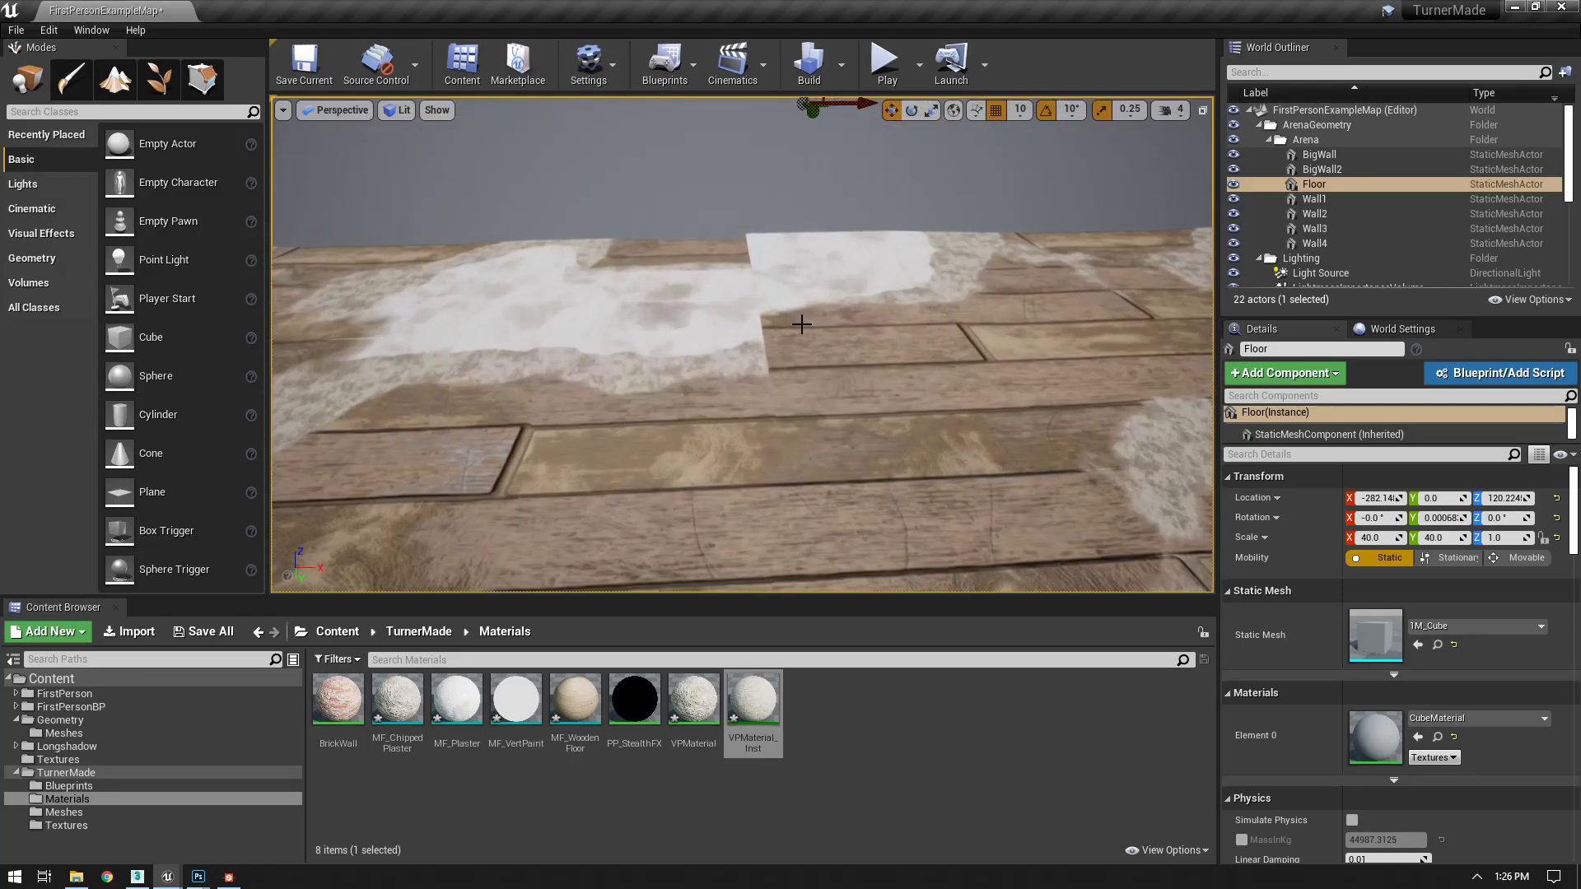
mouse_move(760, 339)
right_down()
mouse_move(759, 494)
mouse_move(759, 330)
right_up()
mouse_move(776, 274)
right_down()
mouse_move(774, 313)
mouse_move(769, 269)
right_up()
- Vertex paint Floor3 with black in the red channel only, removing plaster beside the seam with the neighbouring floor mesh
click(809, 277)
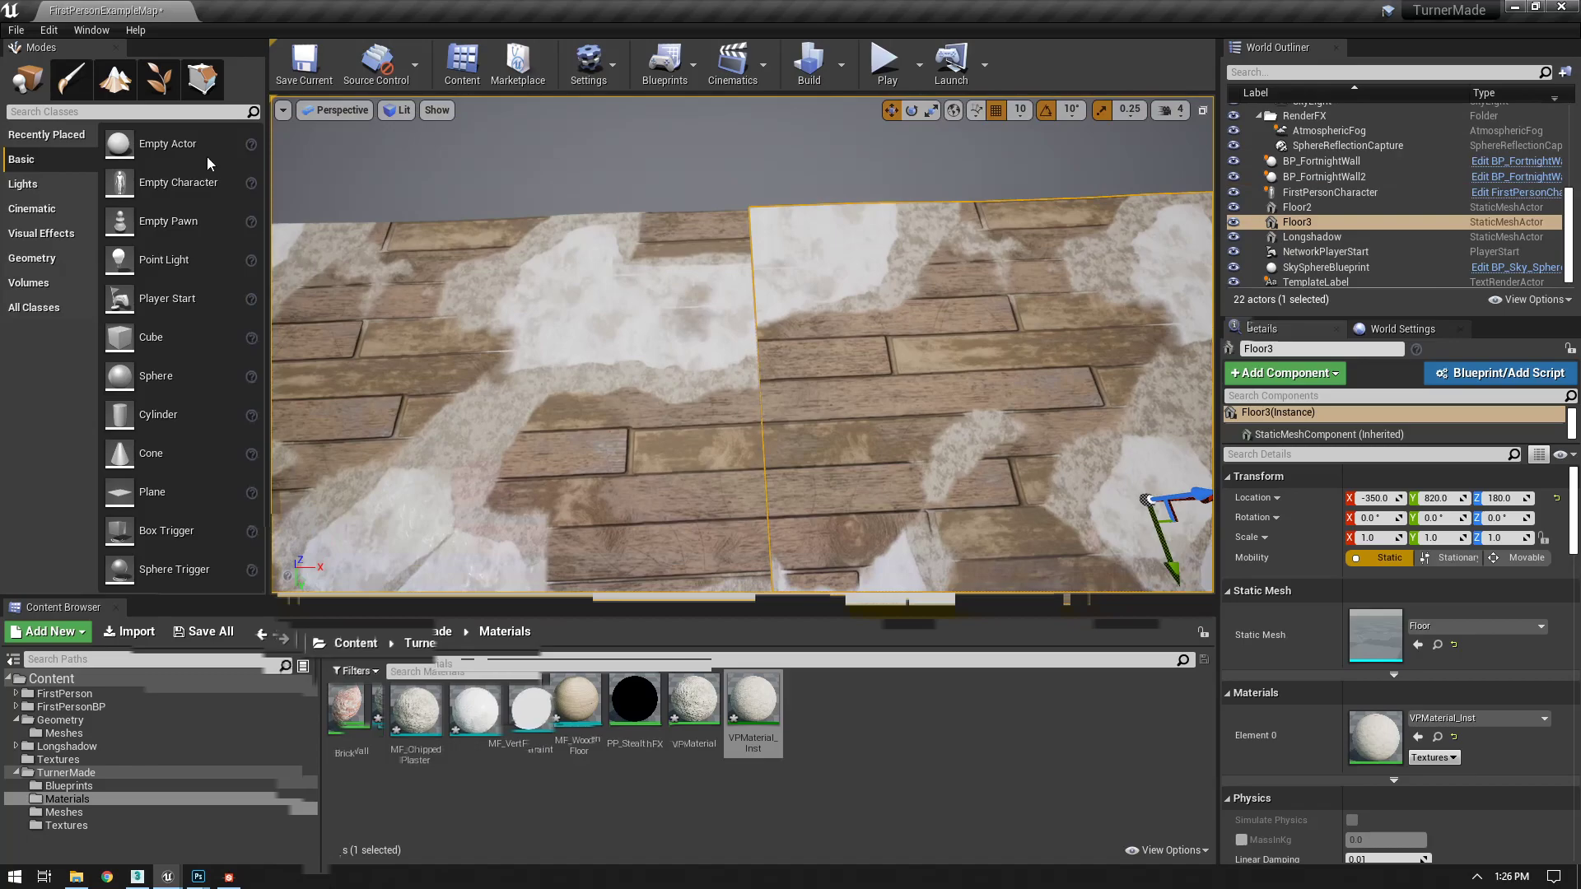
click(71, 79)
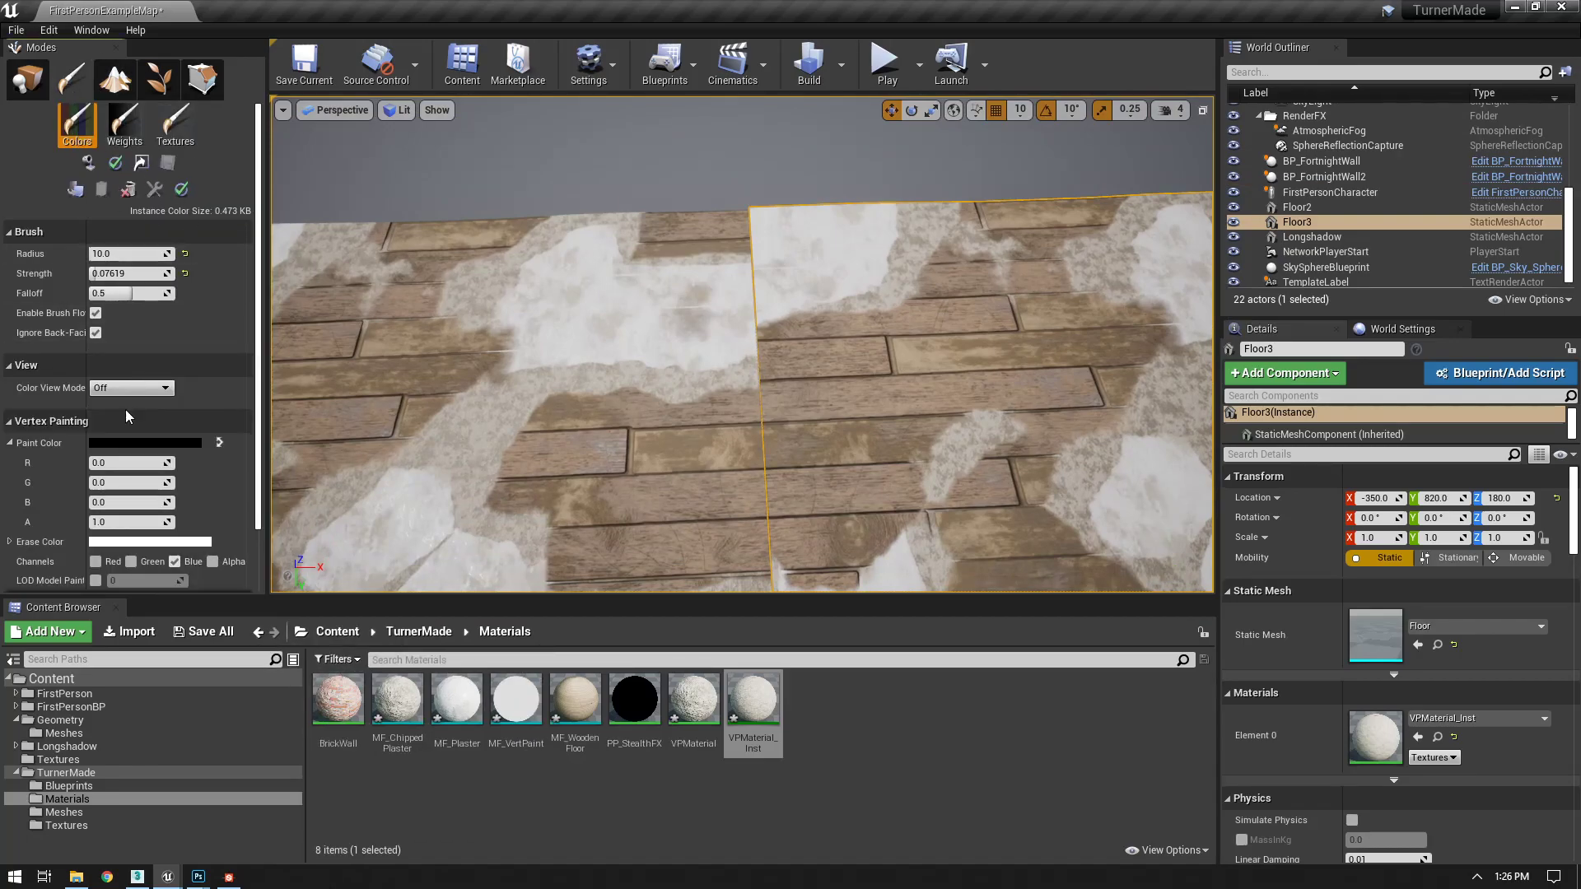
click(95, 562)
click(175, 562)
mouse_move(755, 251)
mouse_down()
mouse_move(762, 215)
mouse_move(804, 215)
mouse_move(769, 233)
mouse_move(818, 223)
mouse_up()
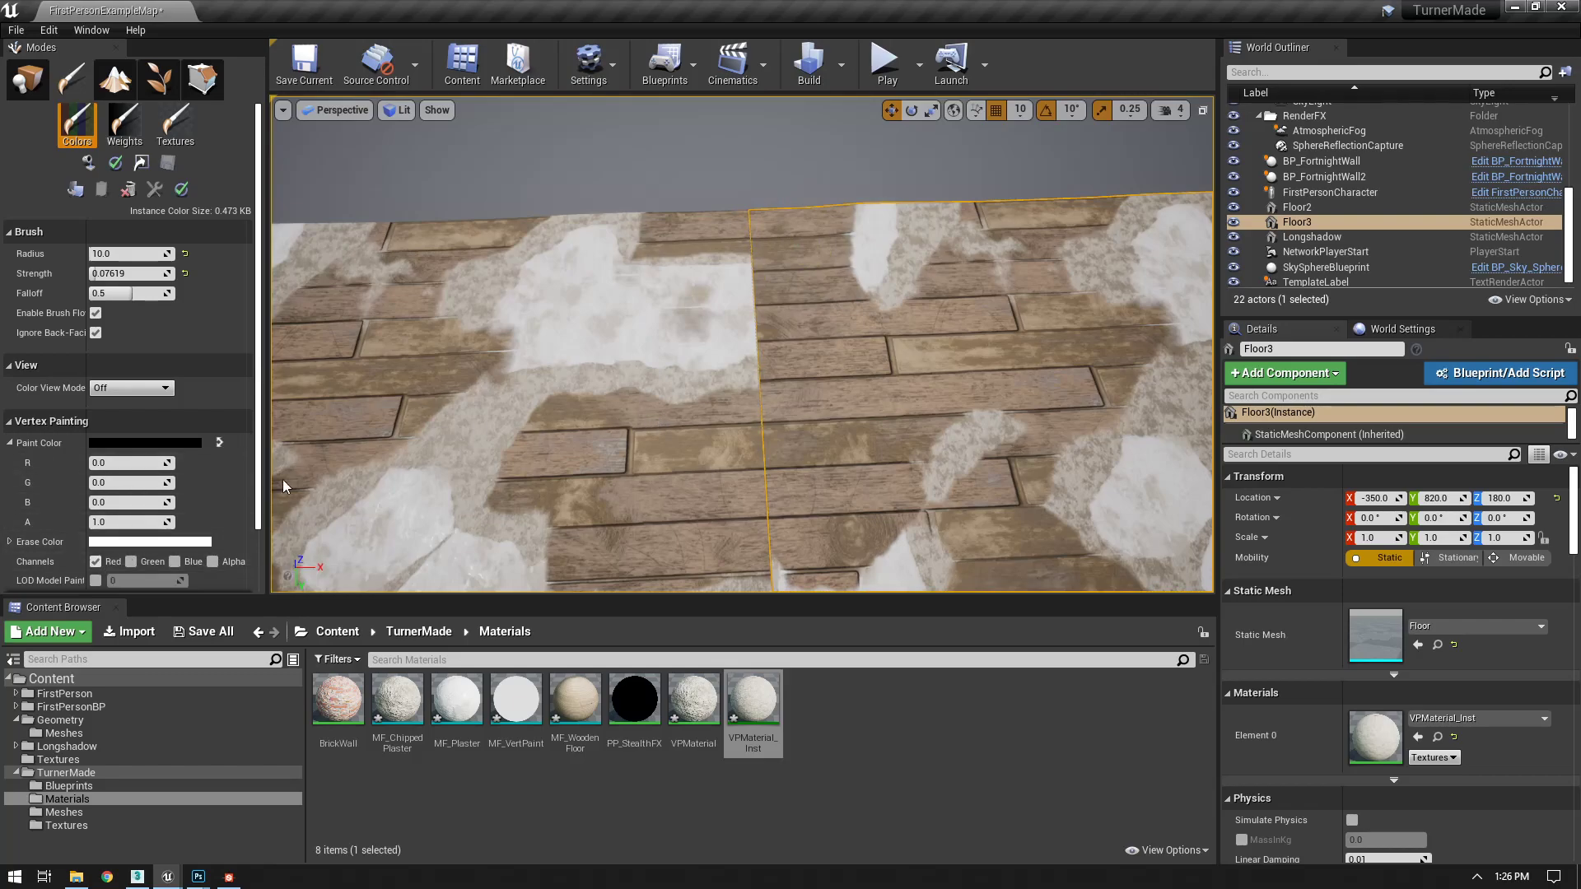
- Swap the paint and erase colors and paint white in the red channel on Floor3, extending plaster to the seam
click(219, 442)
right_drag(746, 329, 735, 345)
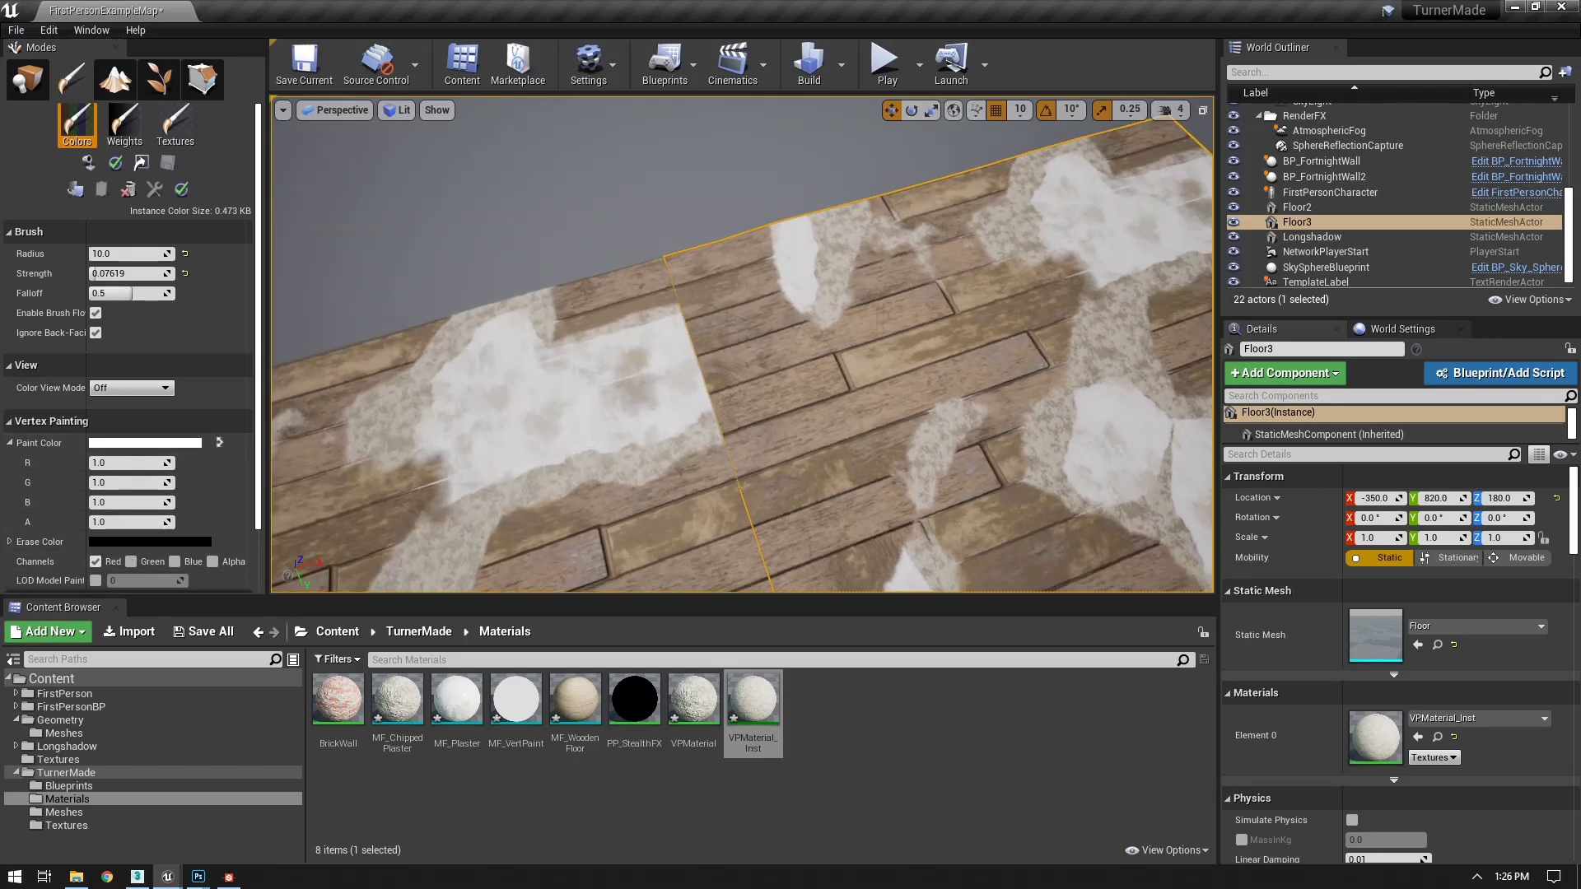
mouse_move(721, 358)
mouse_down()
mouse_move(723, 339)
mouse_move(777, 334)
mouse_move(778, 352)
mouse_move(702, 348)
mouse_up()
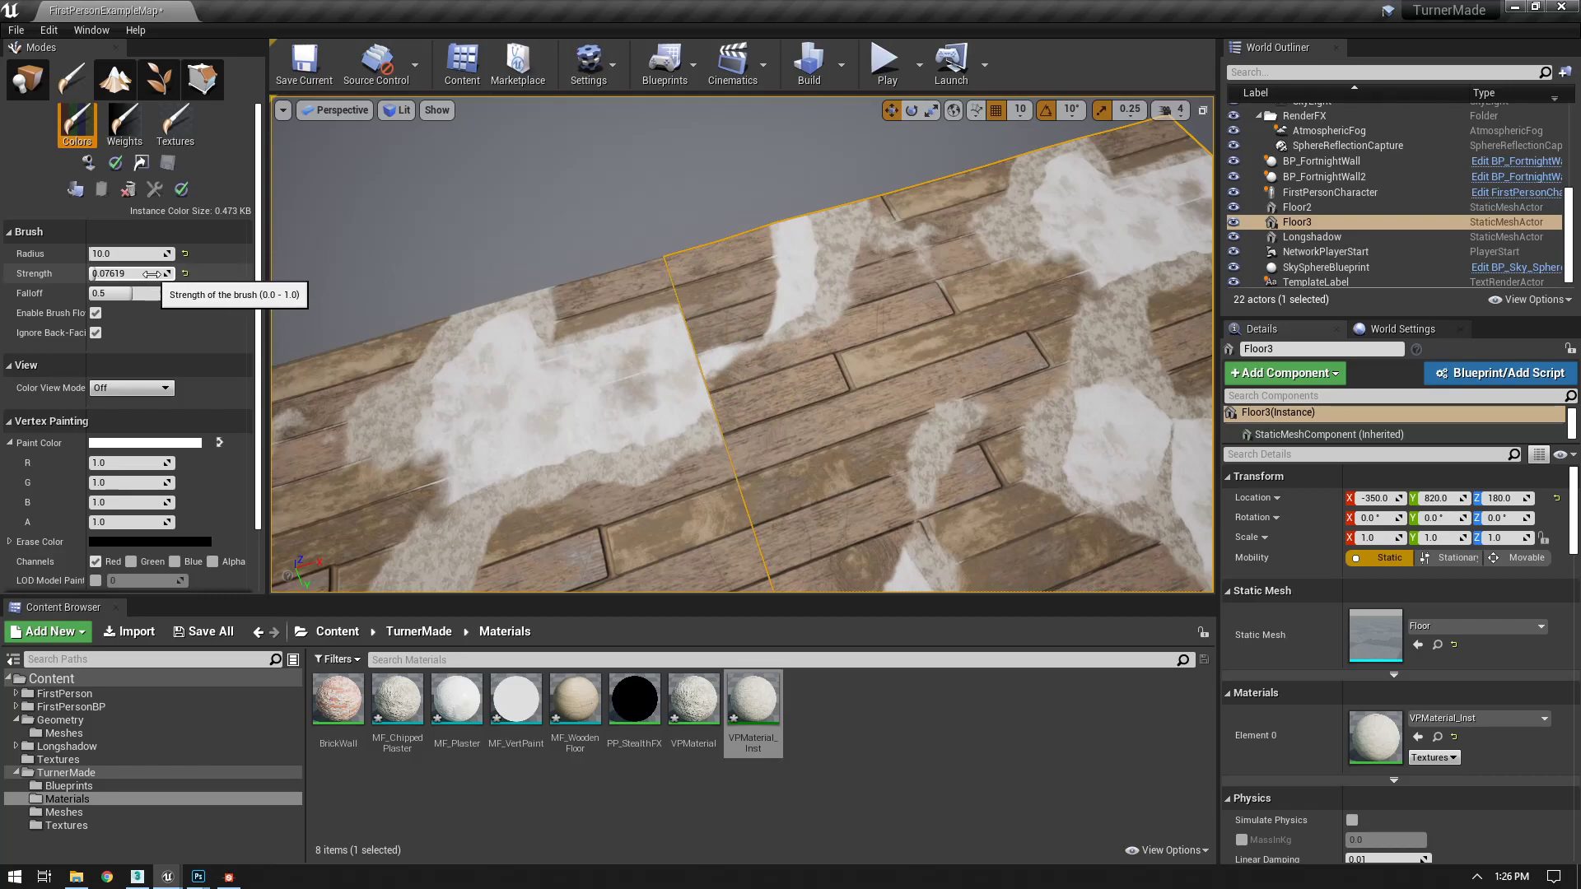
- Set the brush strength to about 0.32 and paint Floor3's seam plaster in the blue channel only, first white and then black
drag(167, 279, 197, 279)
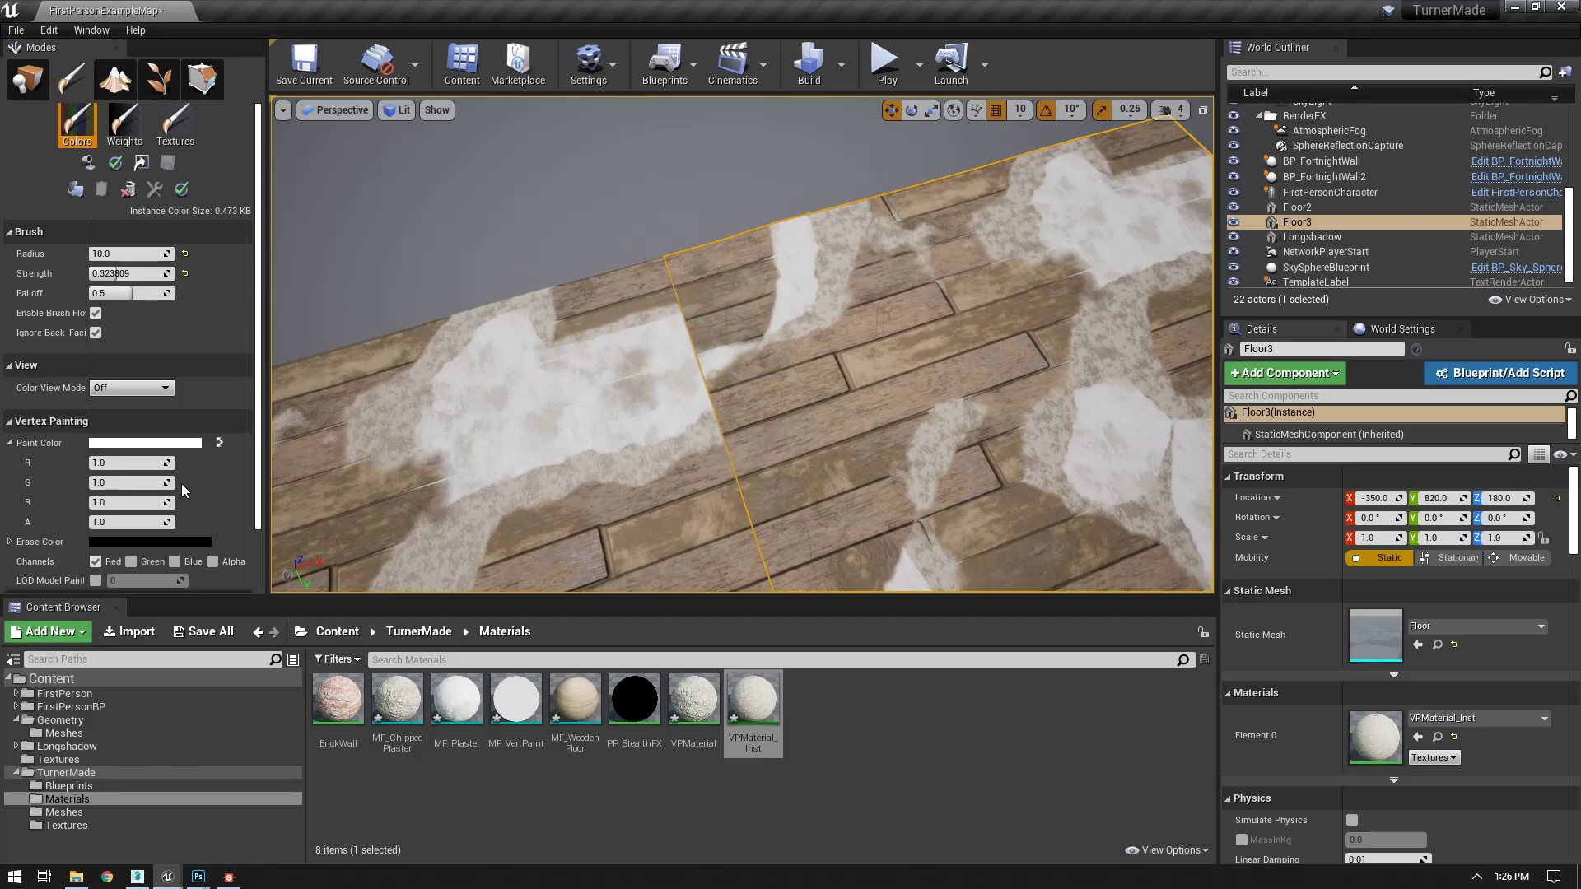
click(174, 562)
click(95, 561)
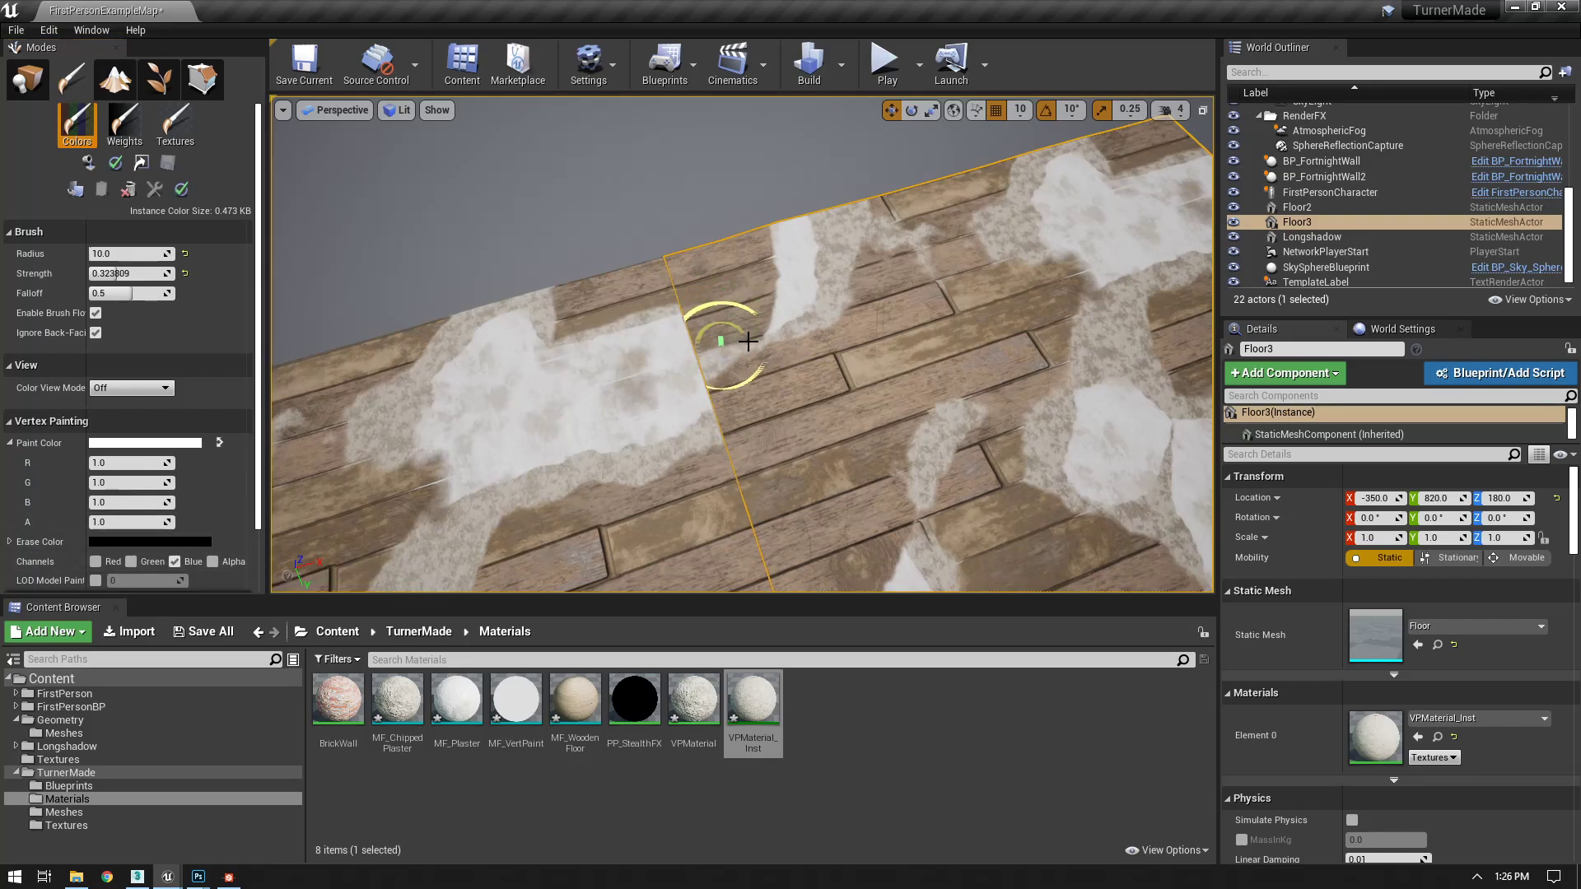
click(219, 444)
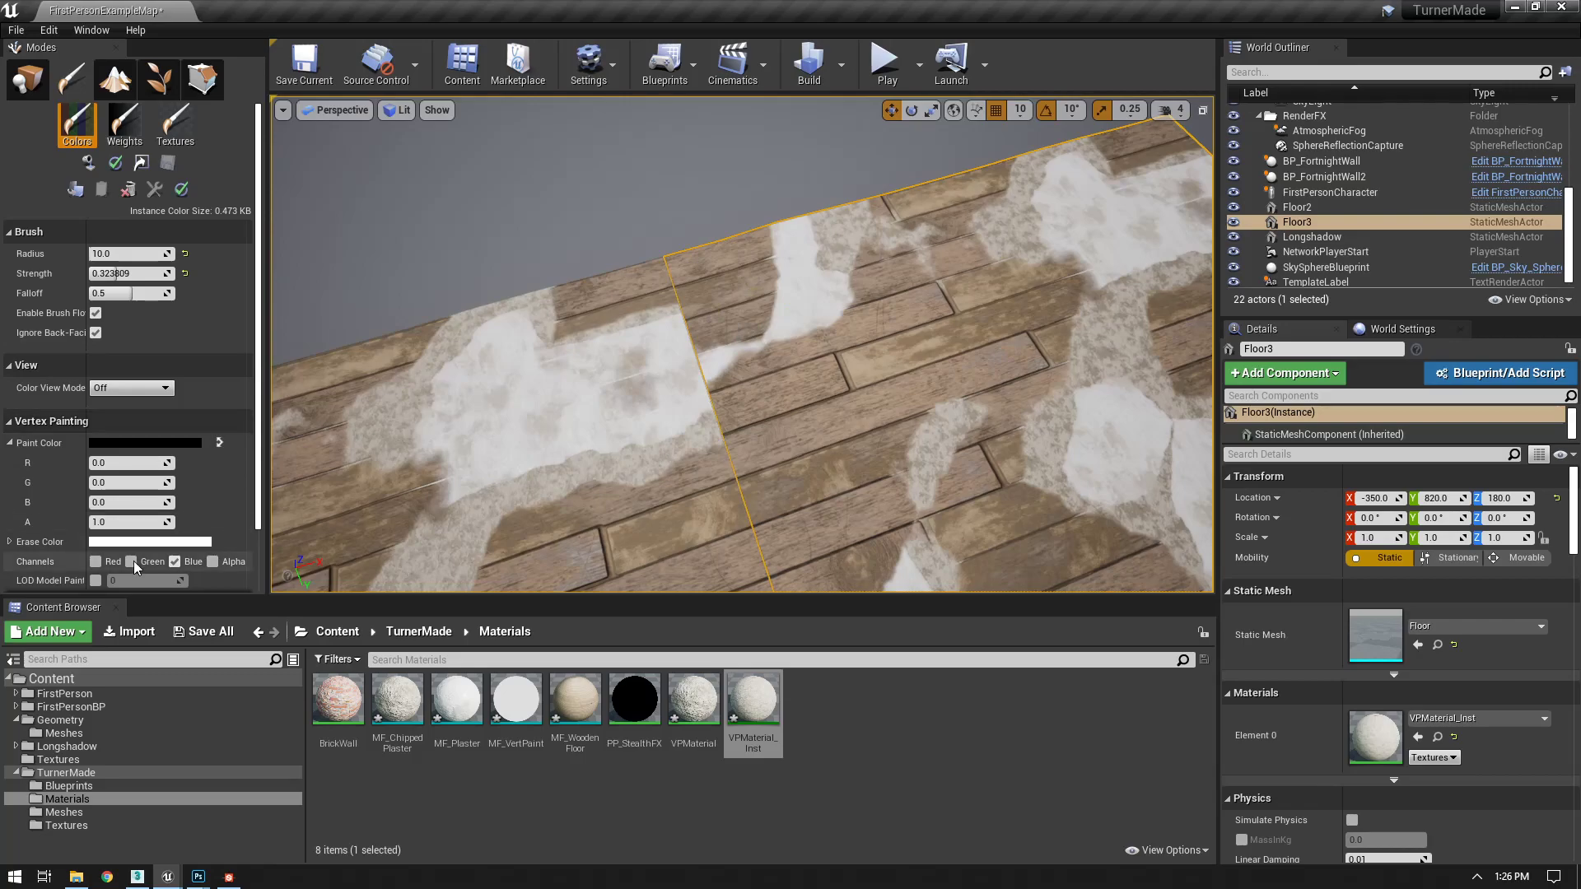
- Restrict painting to the red channel, erase Floor3's seam plaster with black, and repaint it in white to join the neighbouring patch
click(174, 561)
click(103, 562)
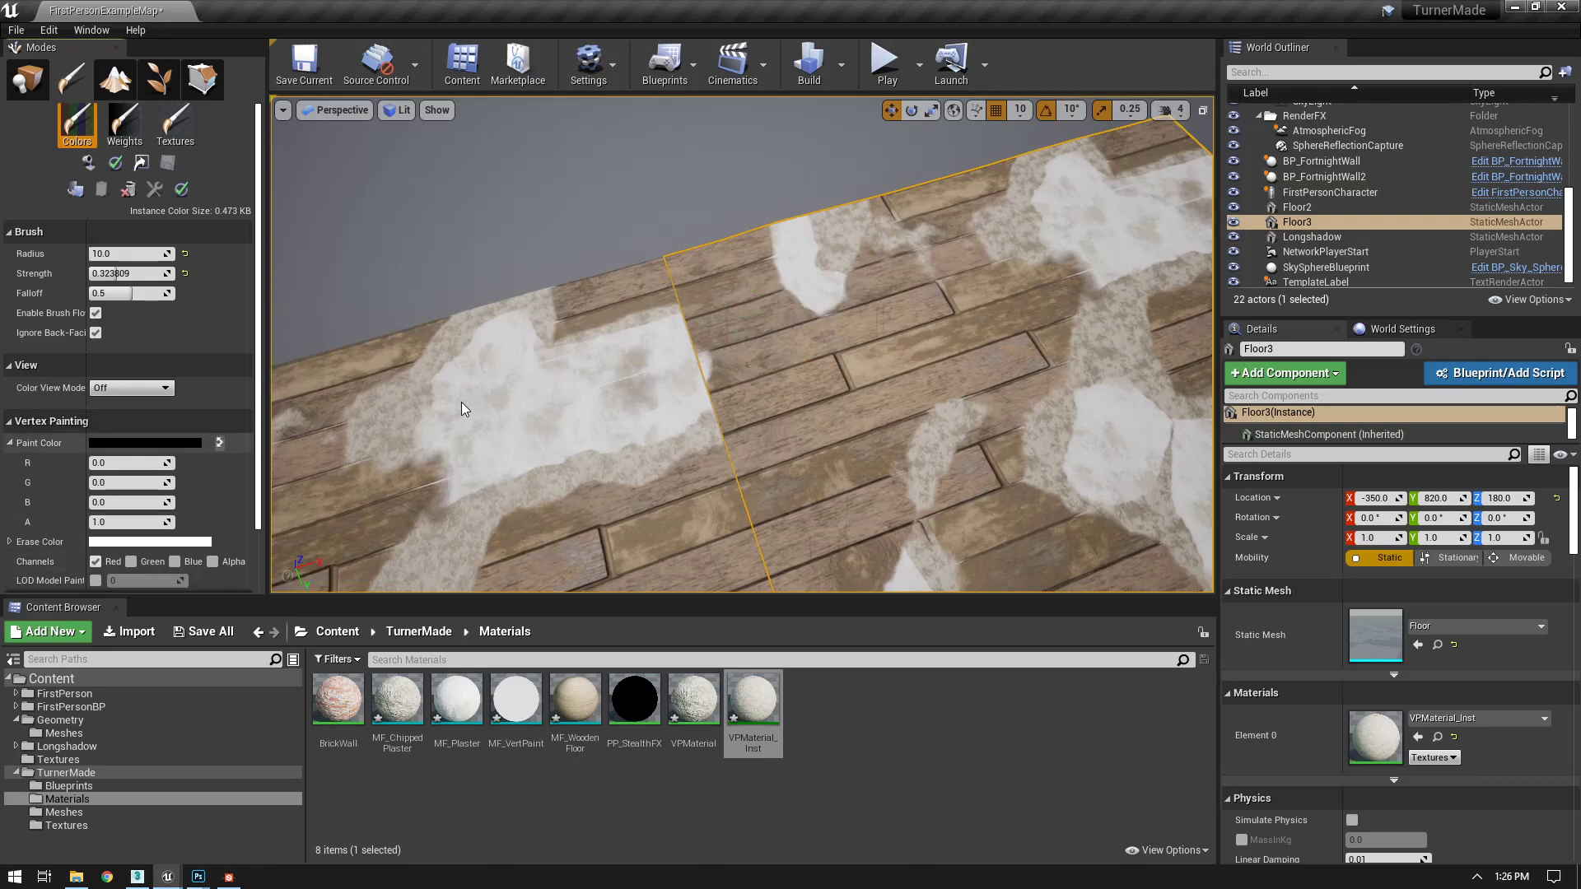
key(x)
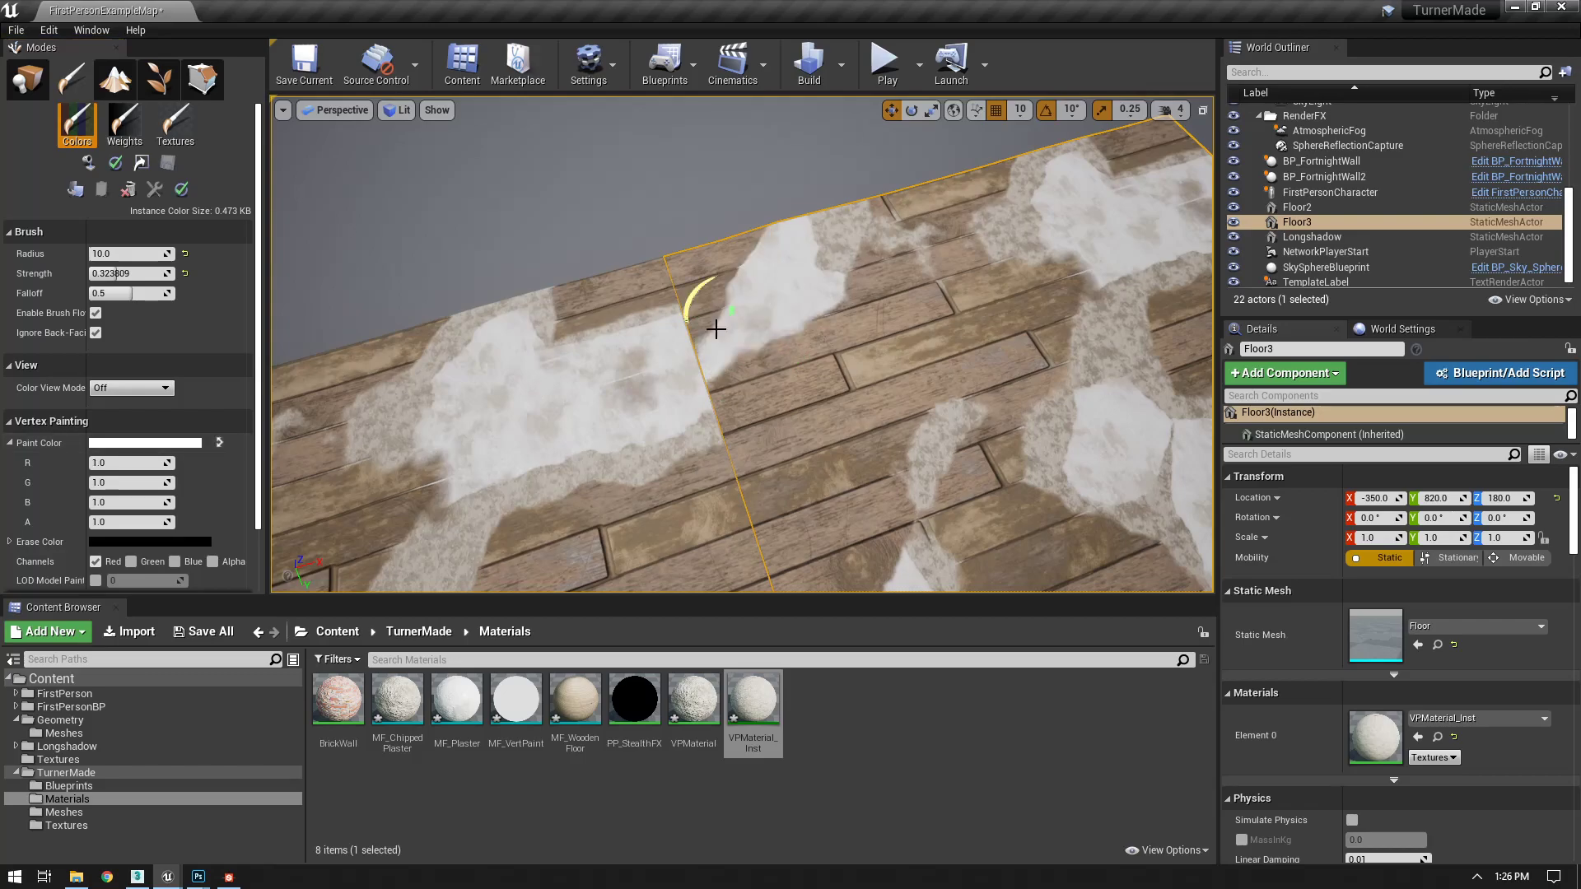
drag(715, 329, 733, 364)
- Restrict painting to the blue channel and brush white over Floor3's far corner at the seam
click(173, 561)
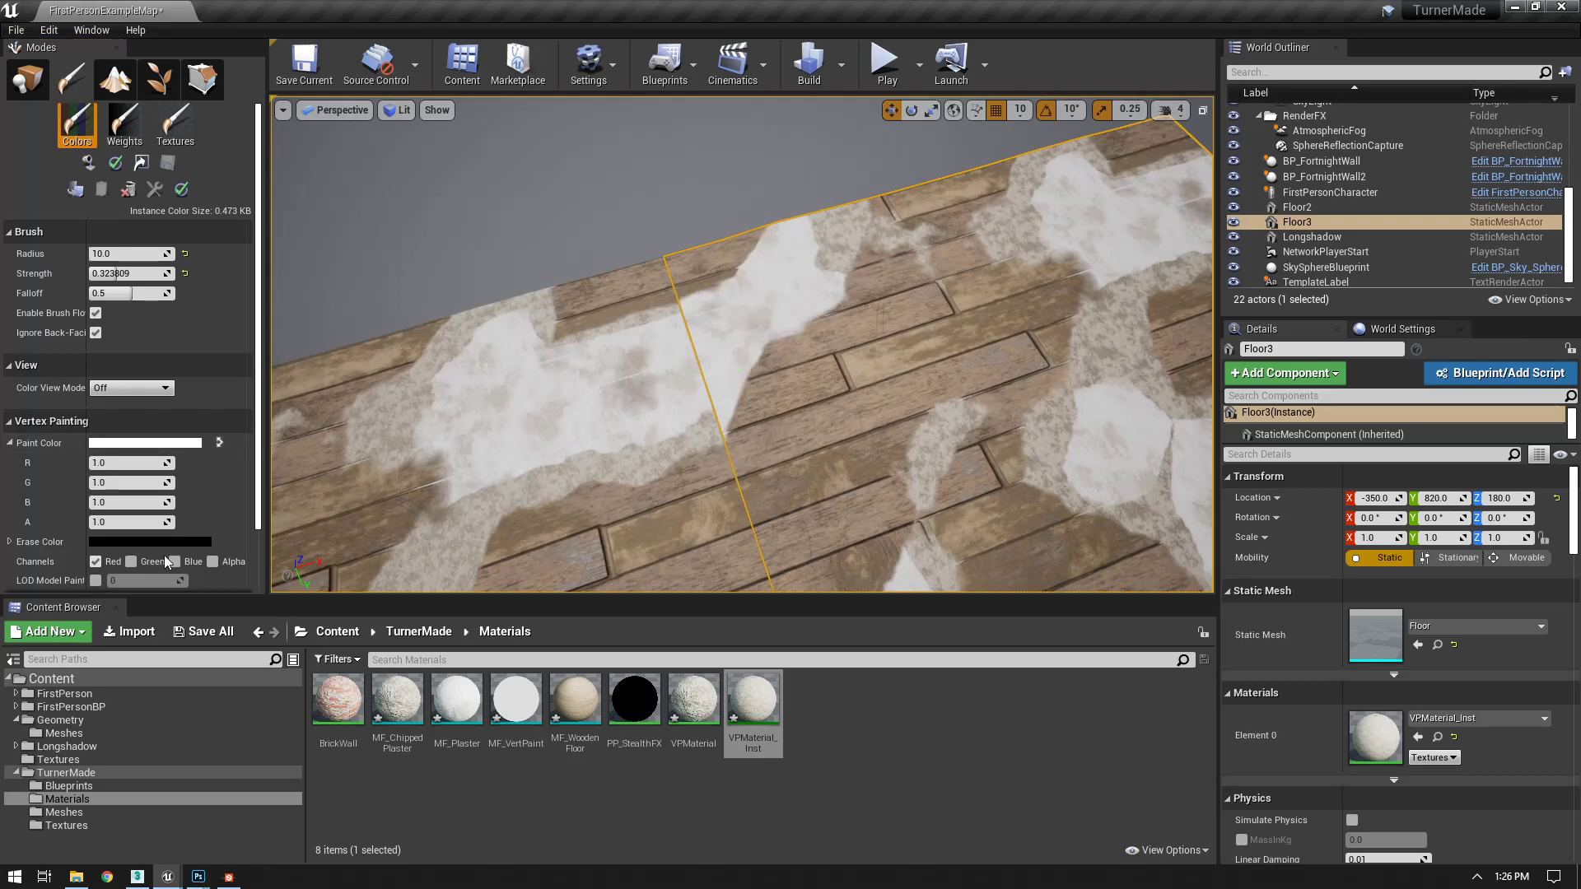
click(96, 561)
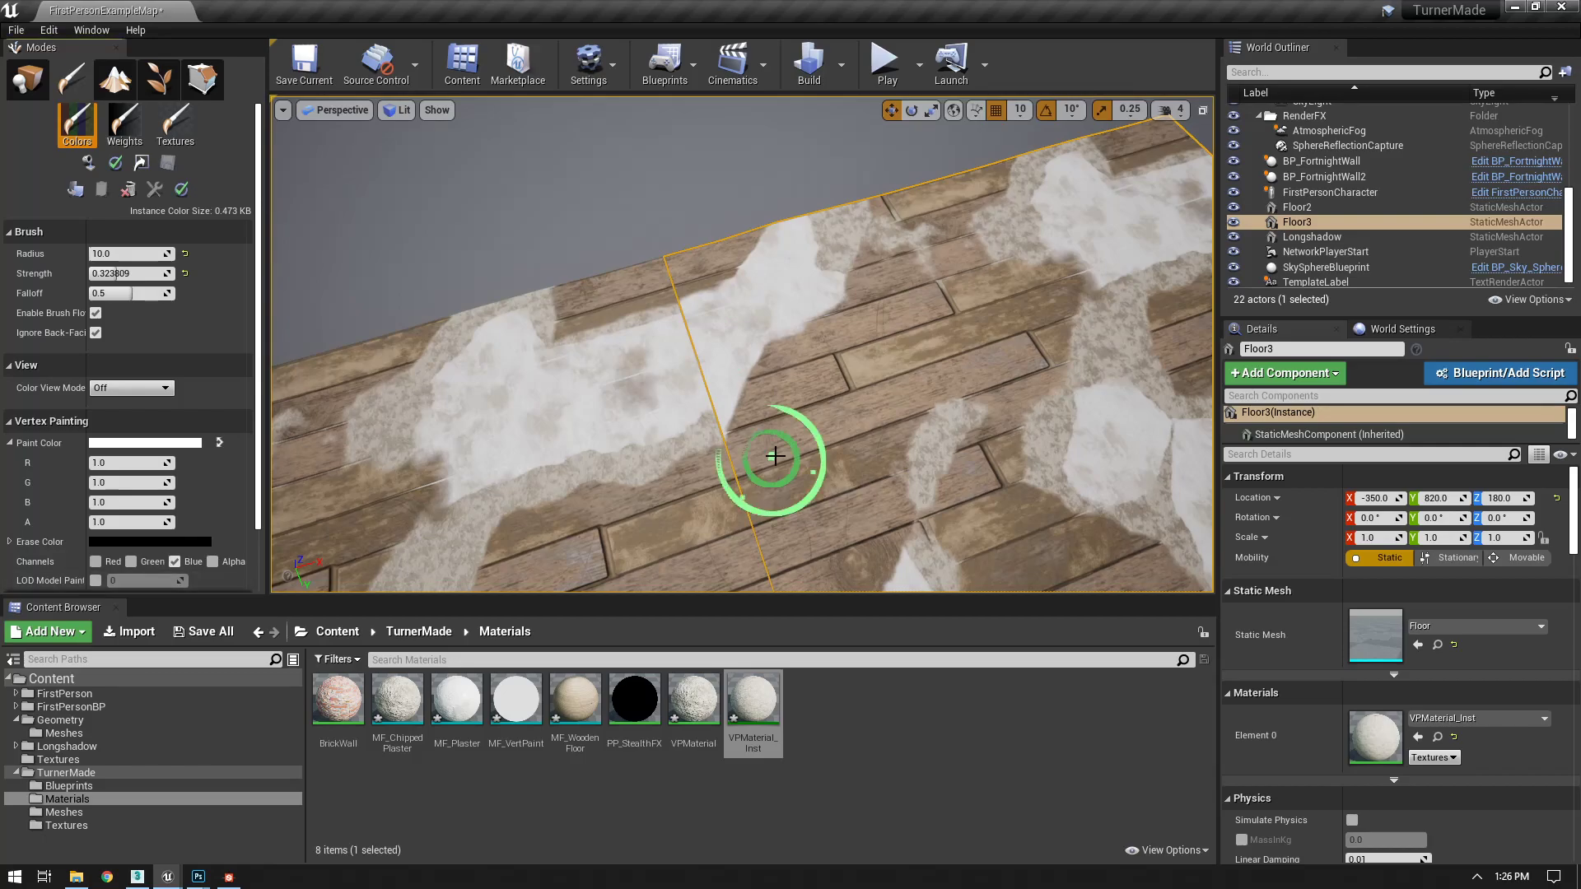
drag(699, 285, 696, 277)
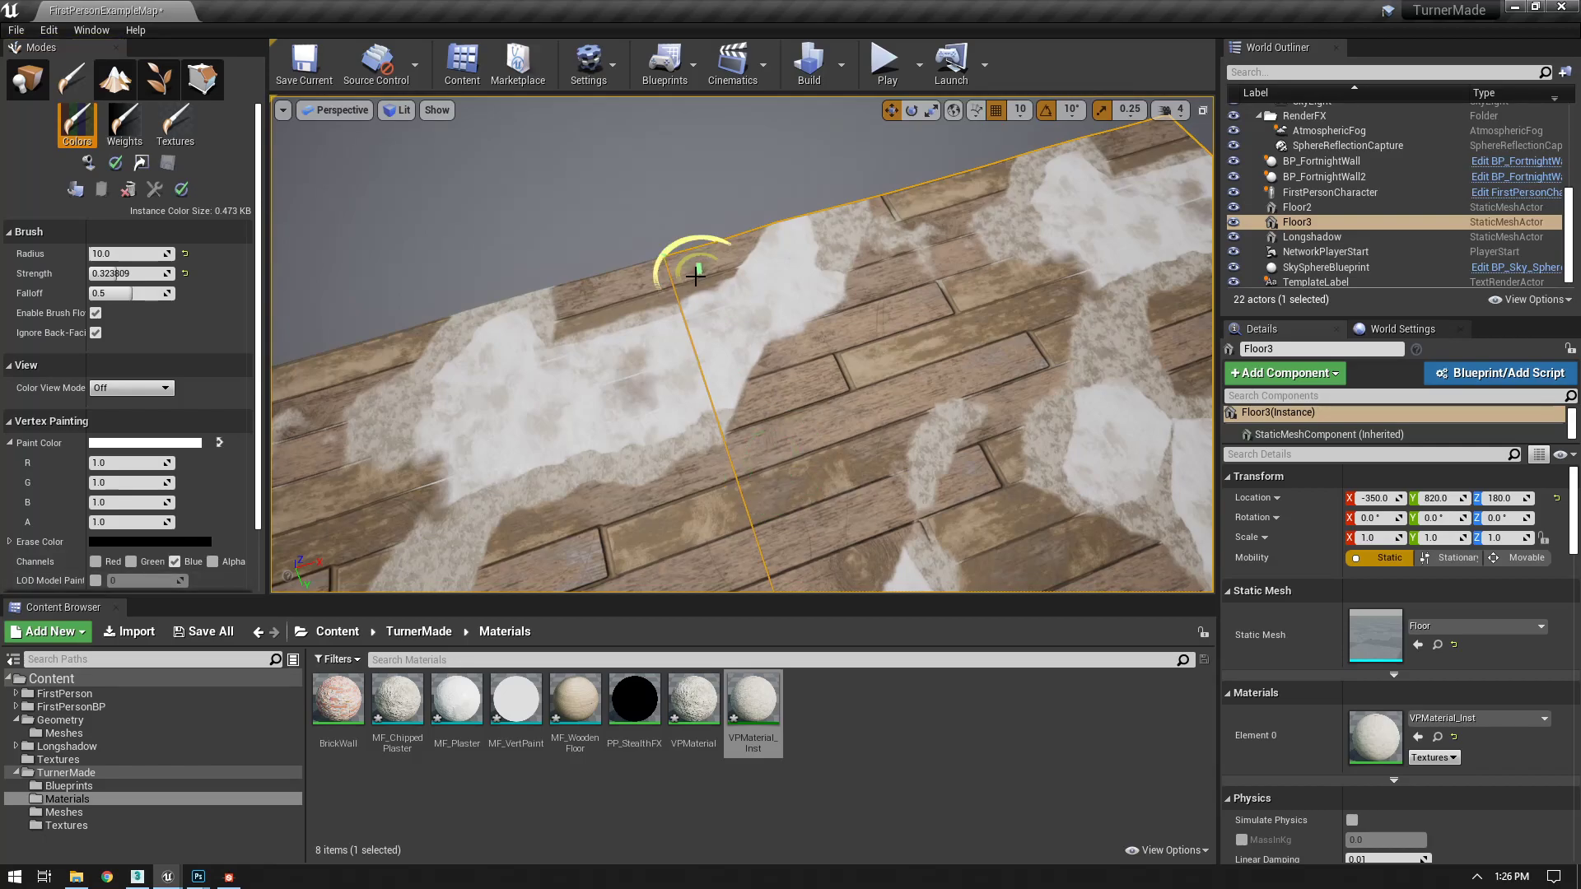
- Leave vertex painting, deselect Floor3, and inspect the joined plaster patch and its wood transitions across the seam
key(shift+1)
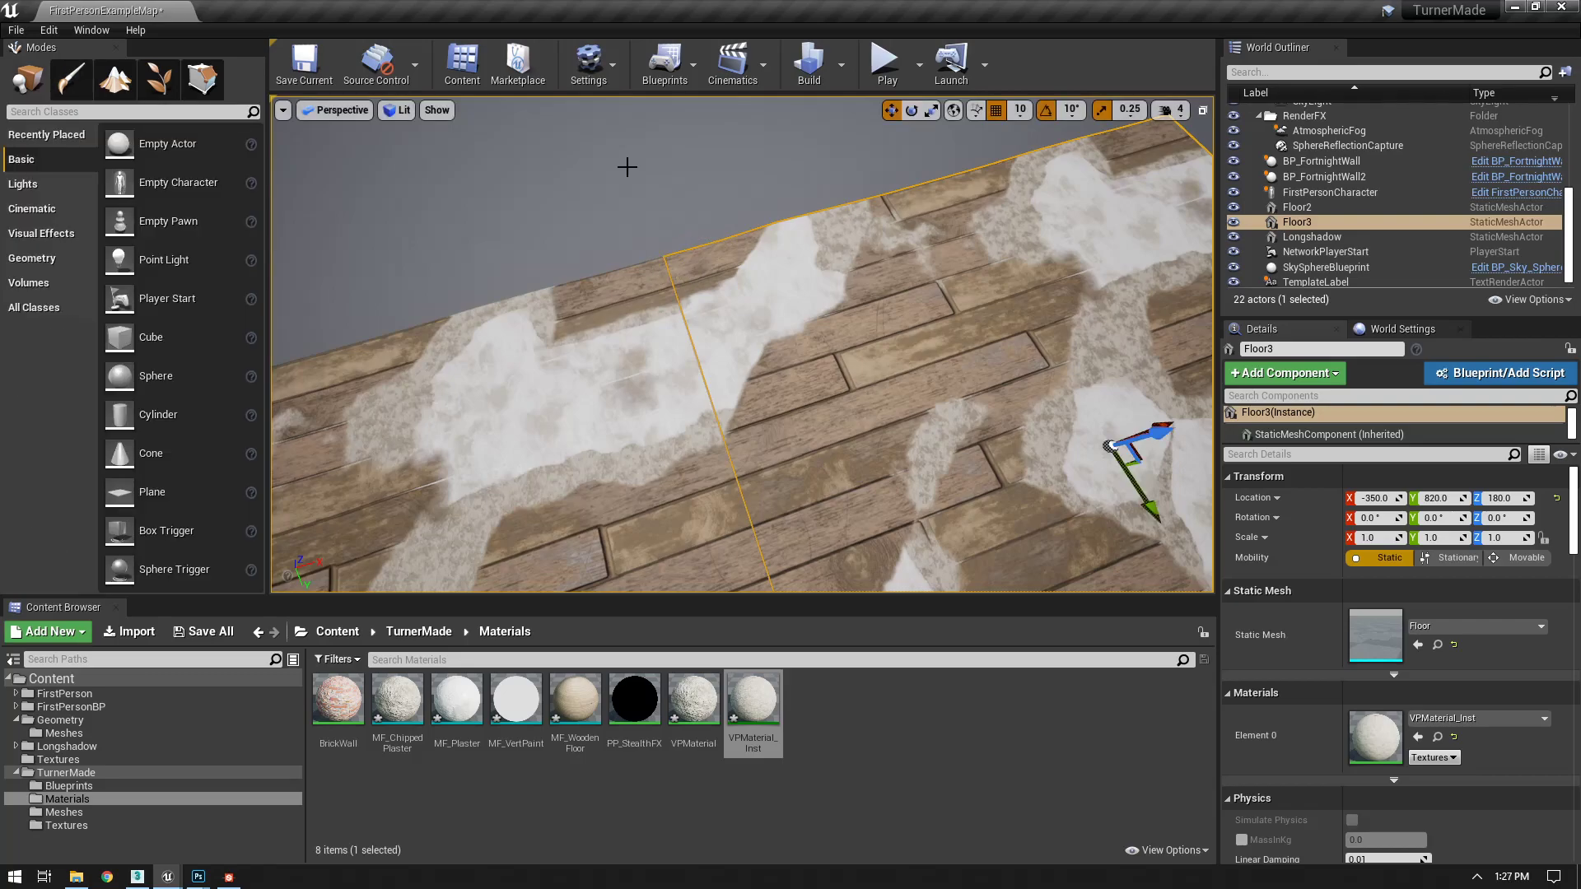
click(627, 168)
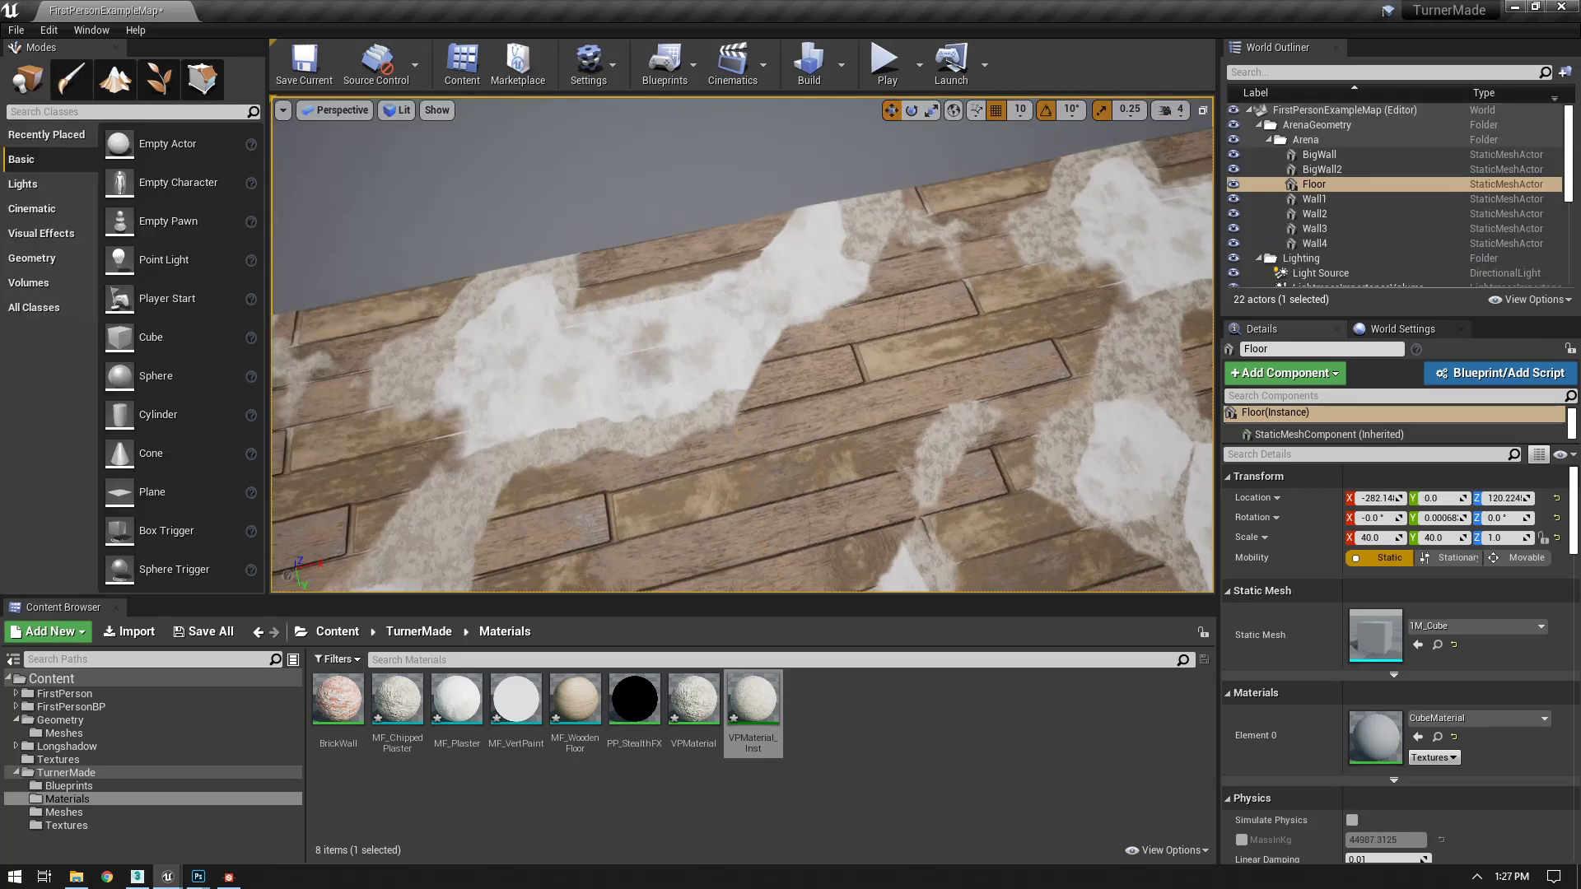
right_drag(741, 344, 988, 362)
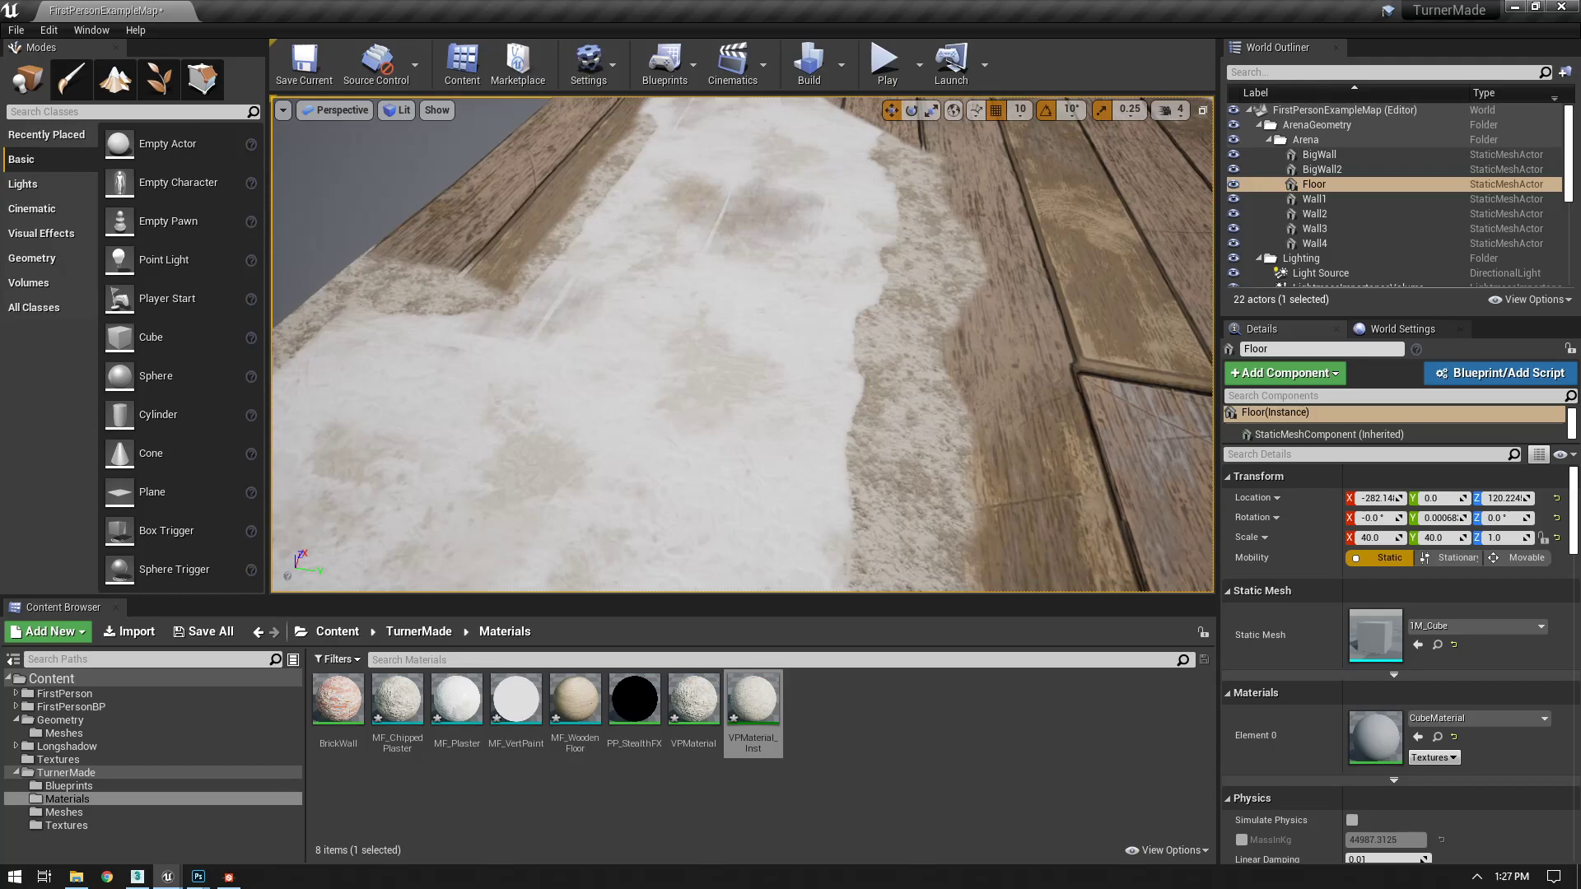
right_drag(692, 280, 741, 222)
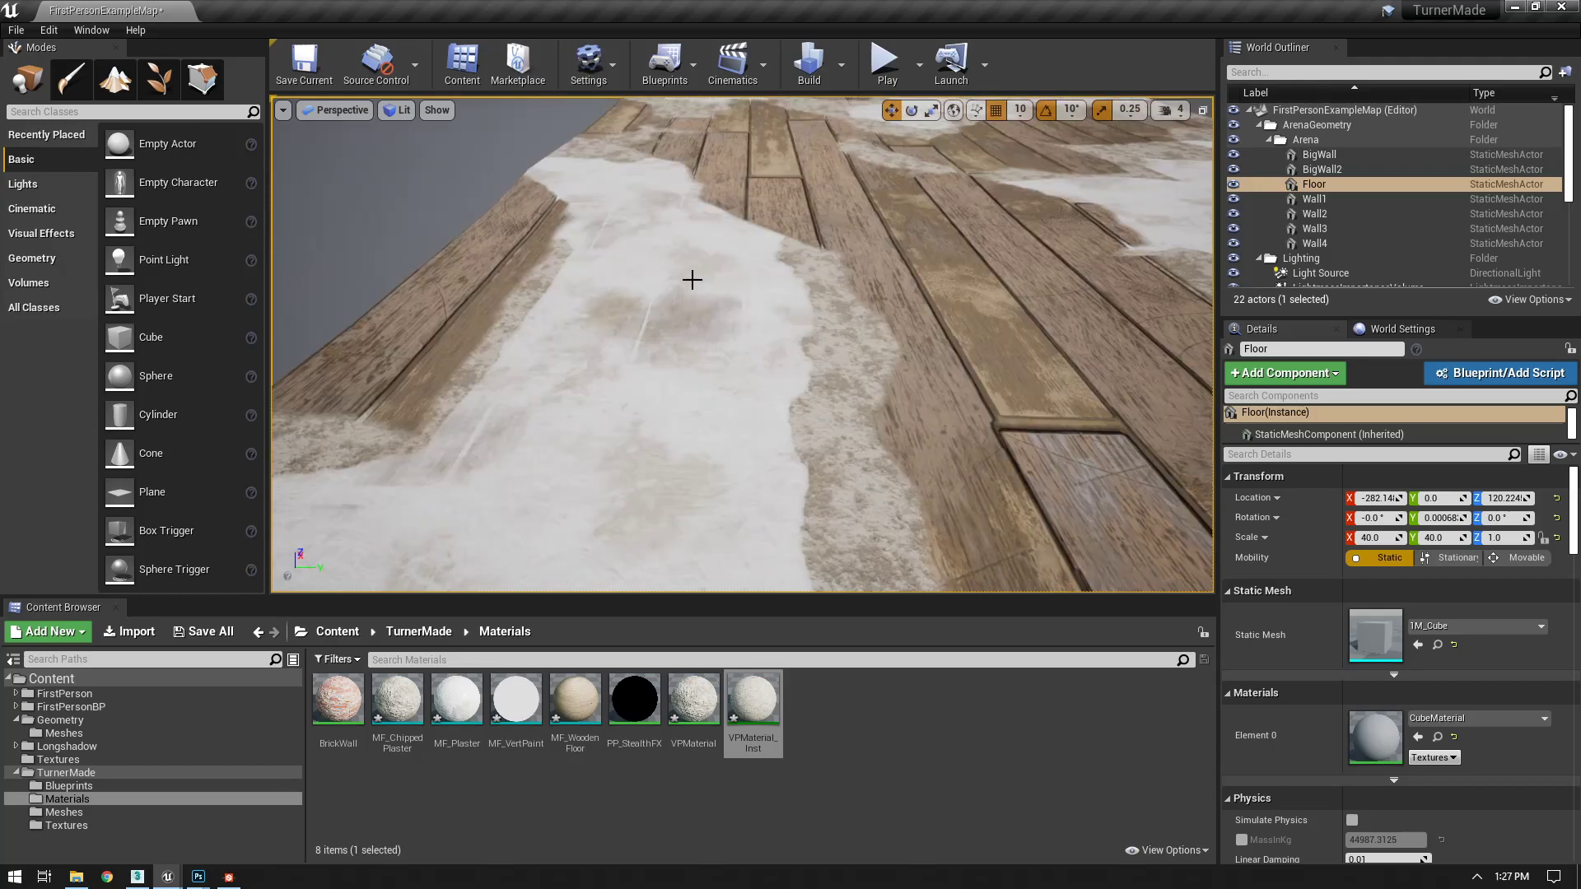
right_drag(691, 280, 527, 284)
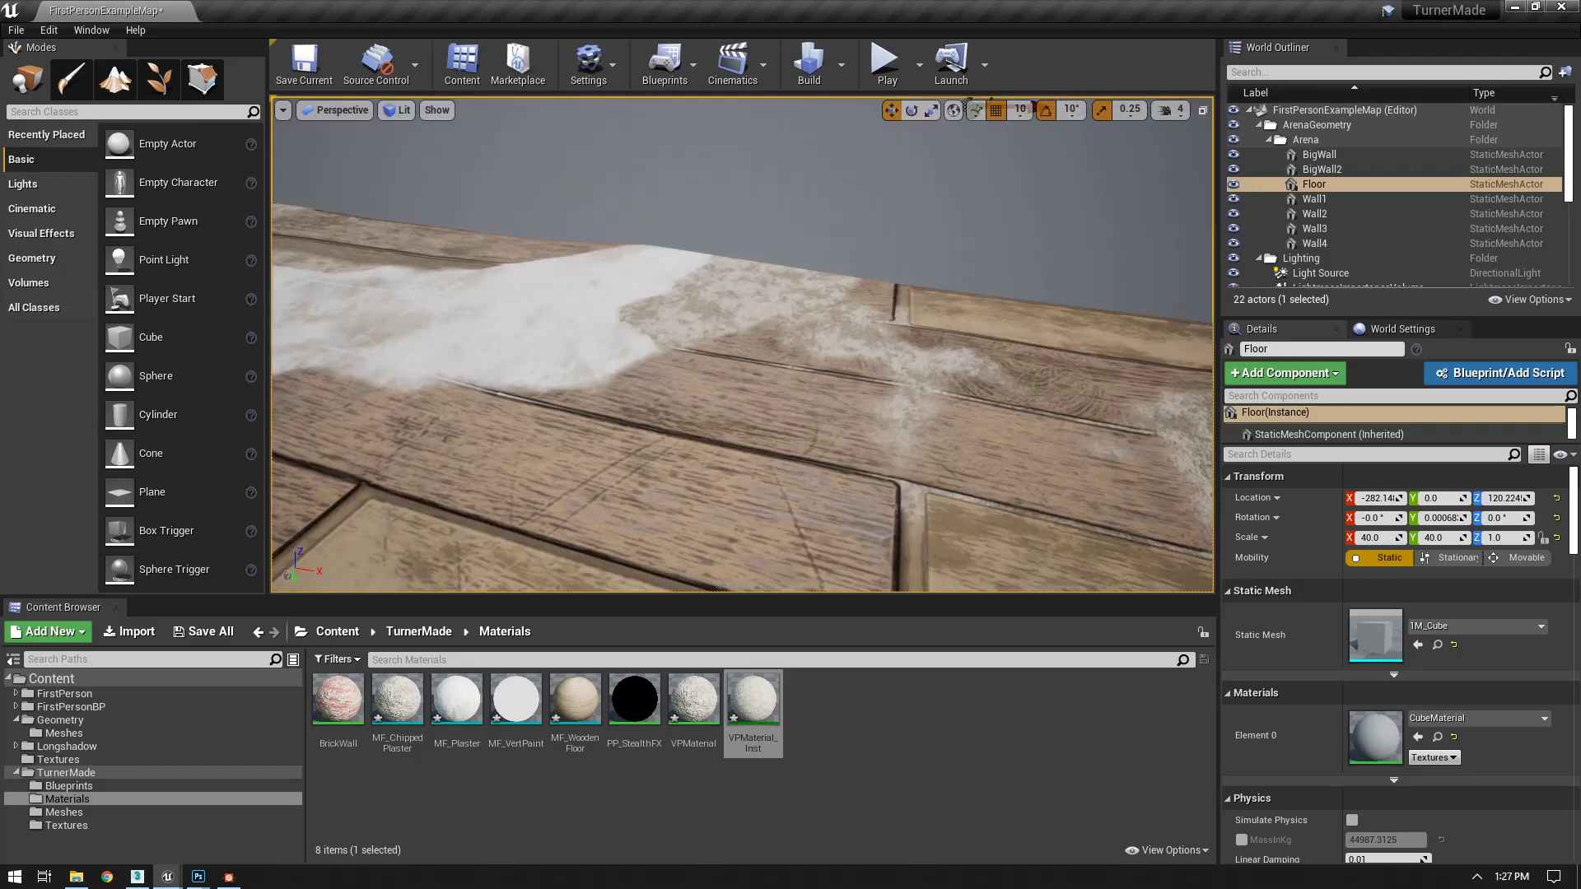
right_drag(692, 280, 576, 329)
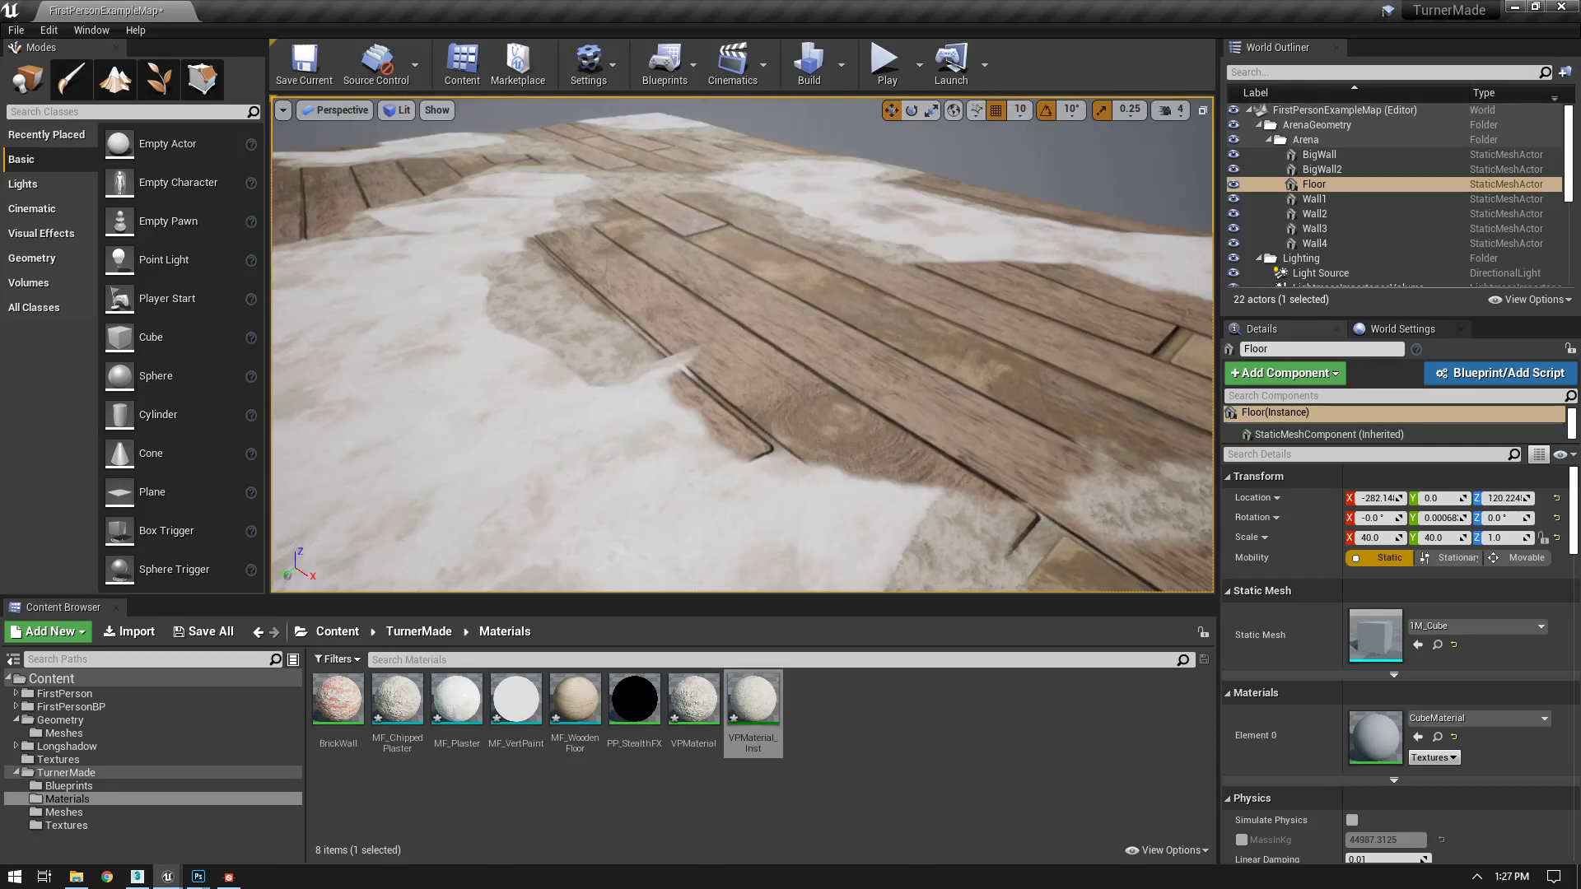
key(f)
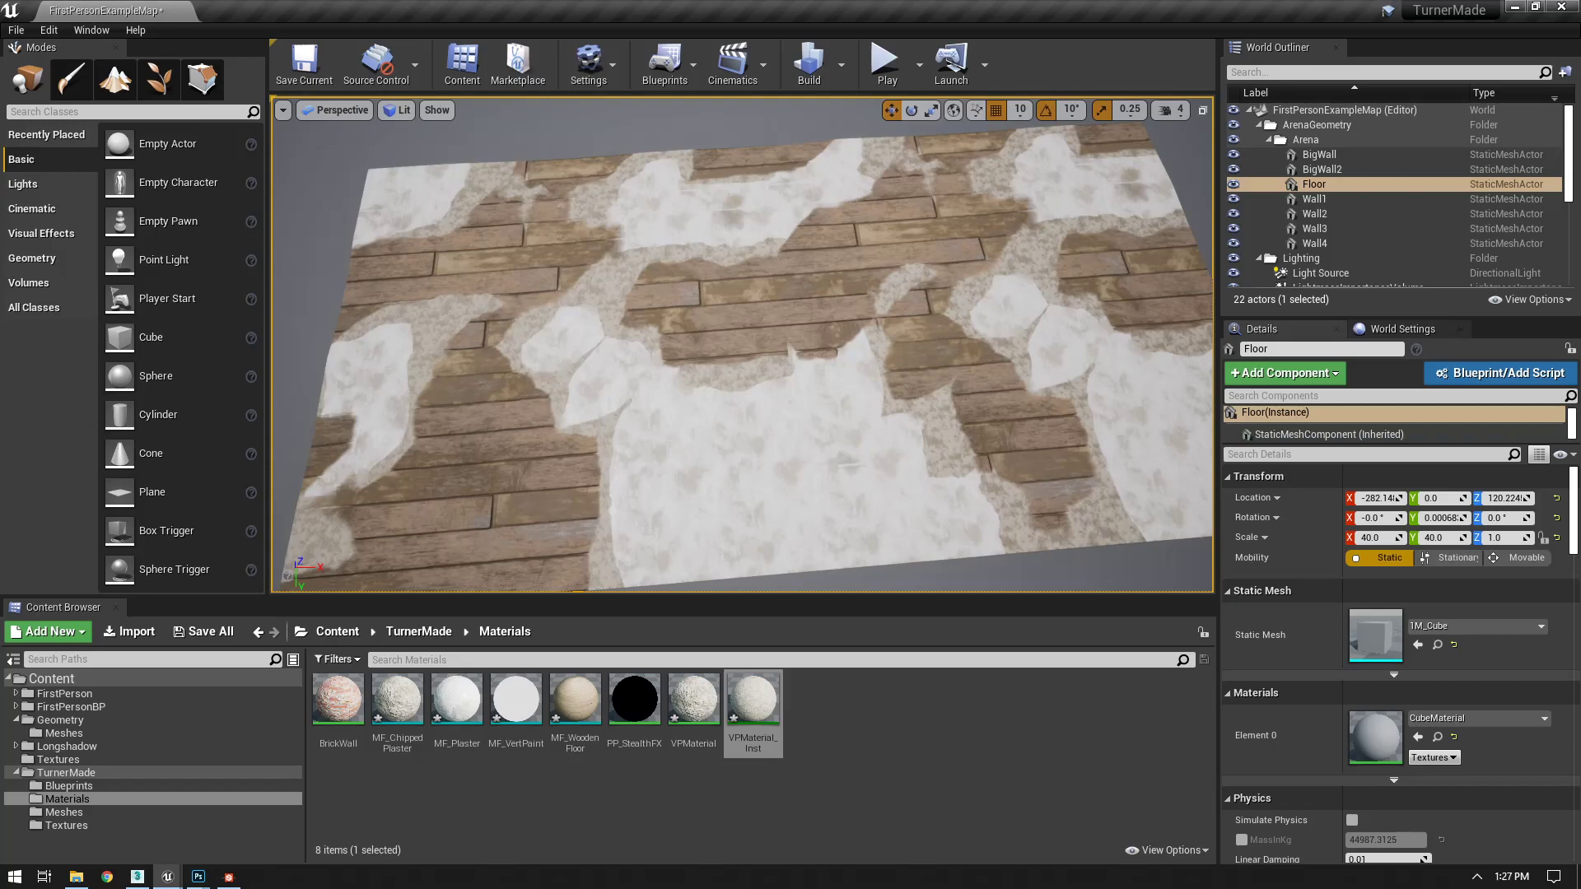
- Resume vertex painting on Floor3, erase much of its plaster with black, and swap colors to repaint the small central patch
right_drag(912, 358, 902, 371)
key(s)
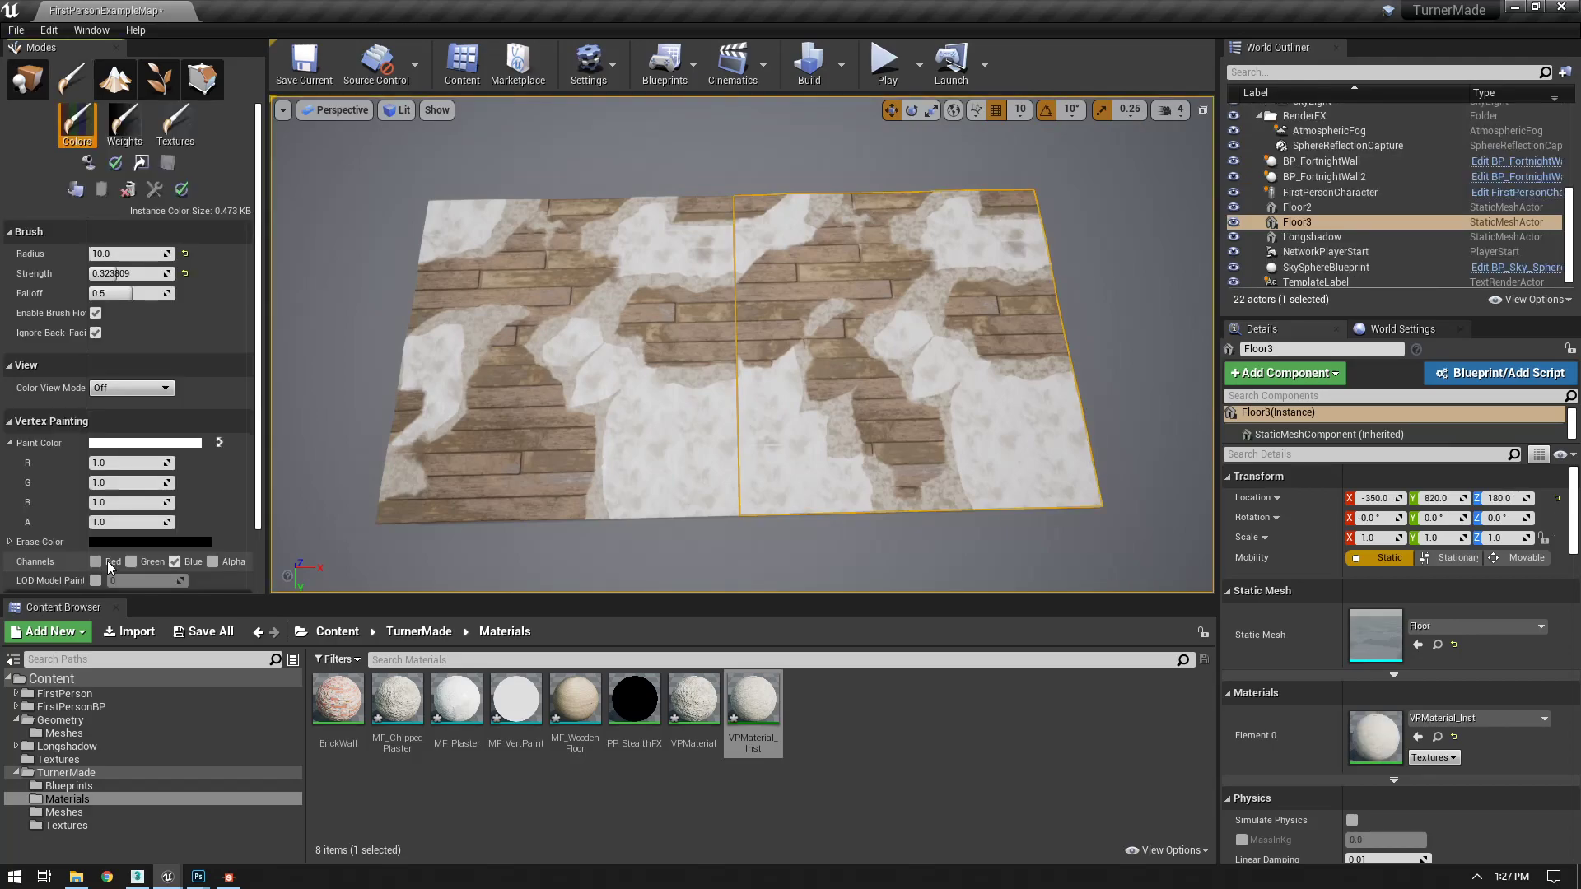
click(96, 562)
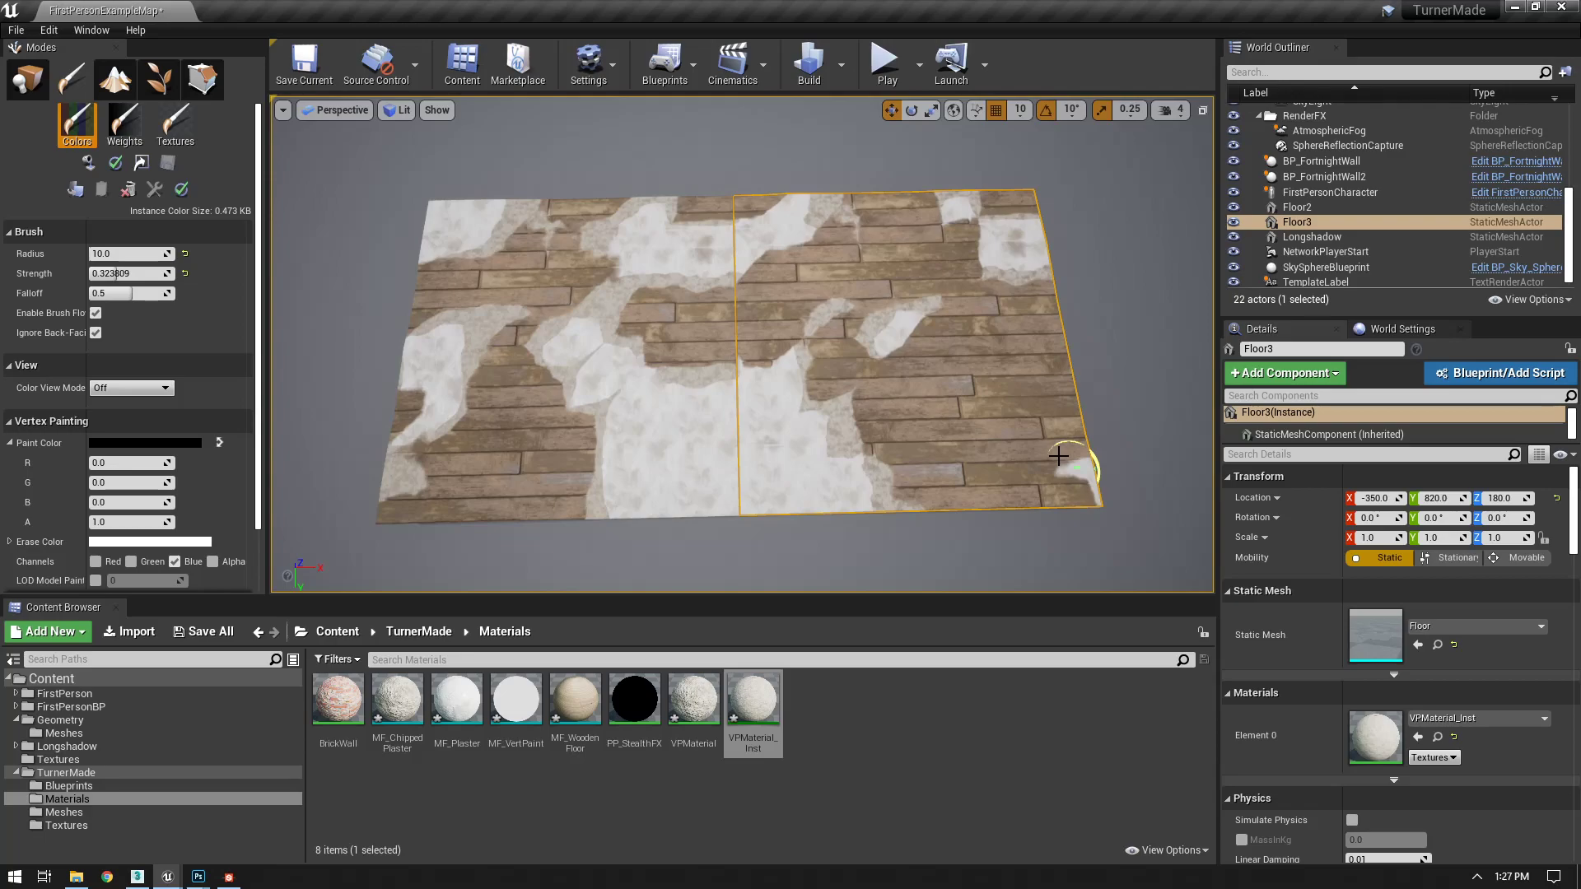
key(x)
drag(910, 325, 937, 301)
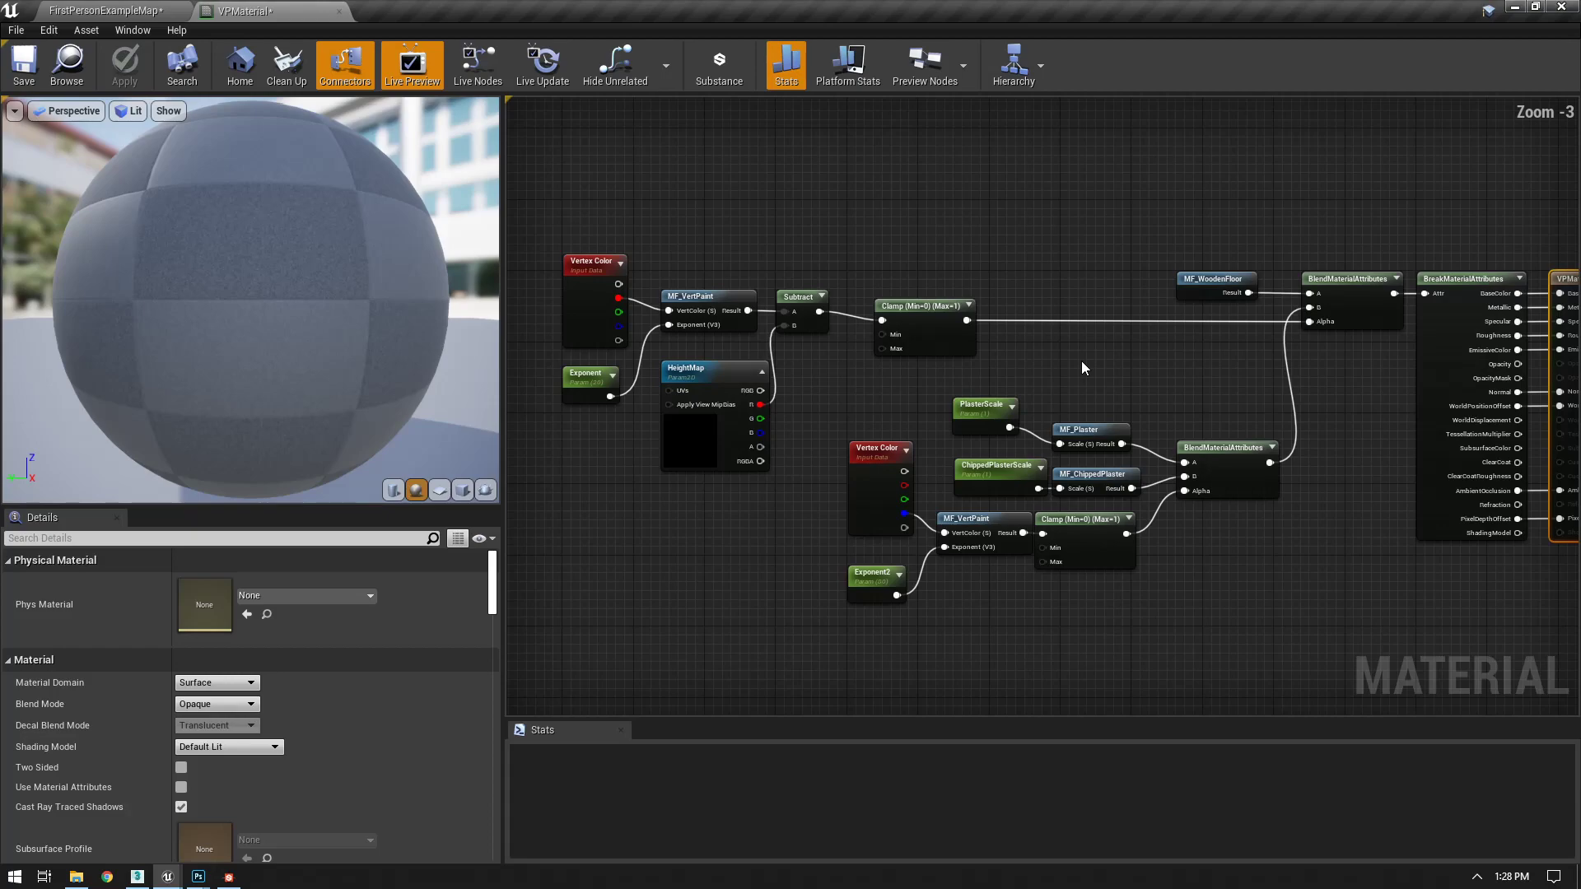
- Switch to the VPMaterial graph and review the MF_WoodenFloor input of the final BlendMaterialAttributes node
click(1214, 282)
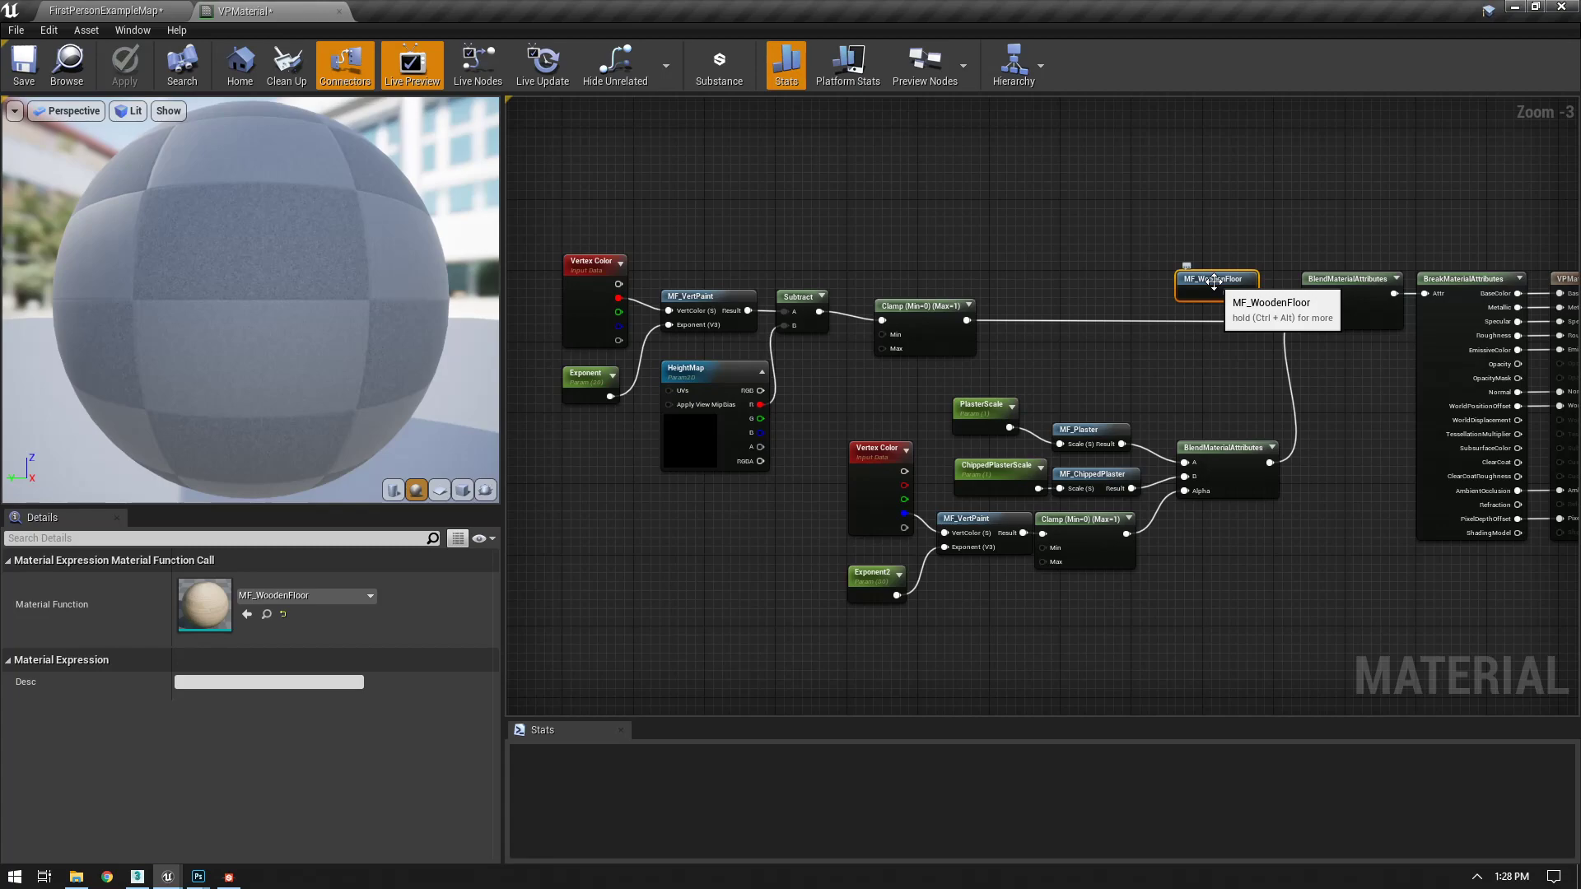
click(1280, 300)
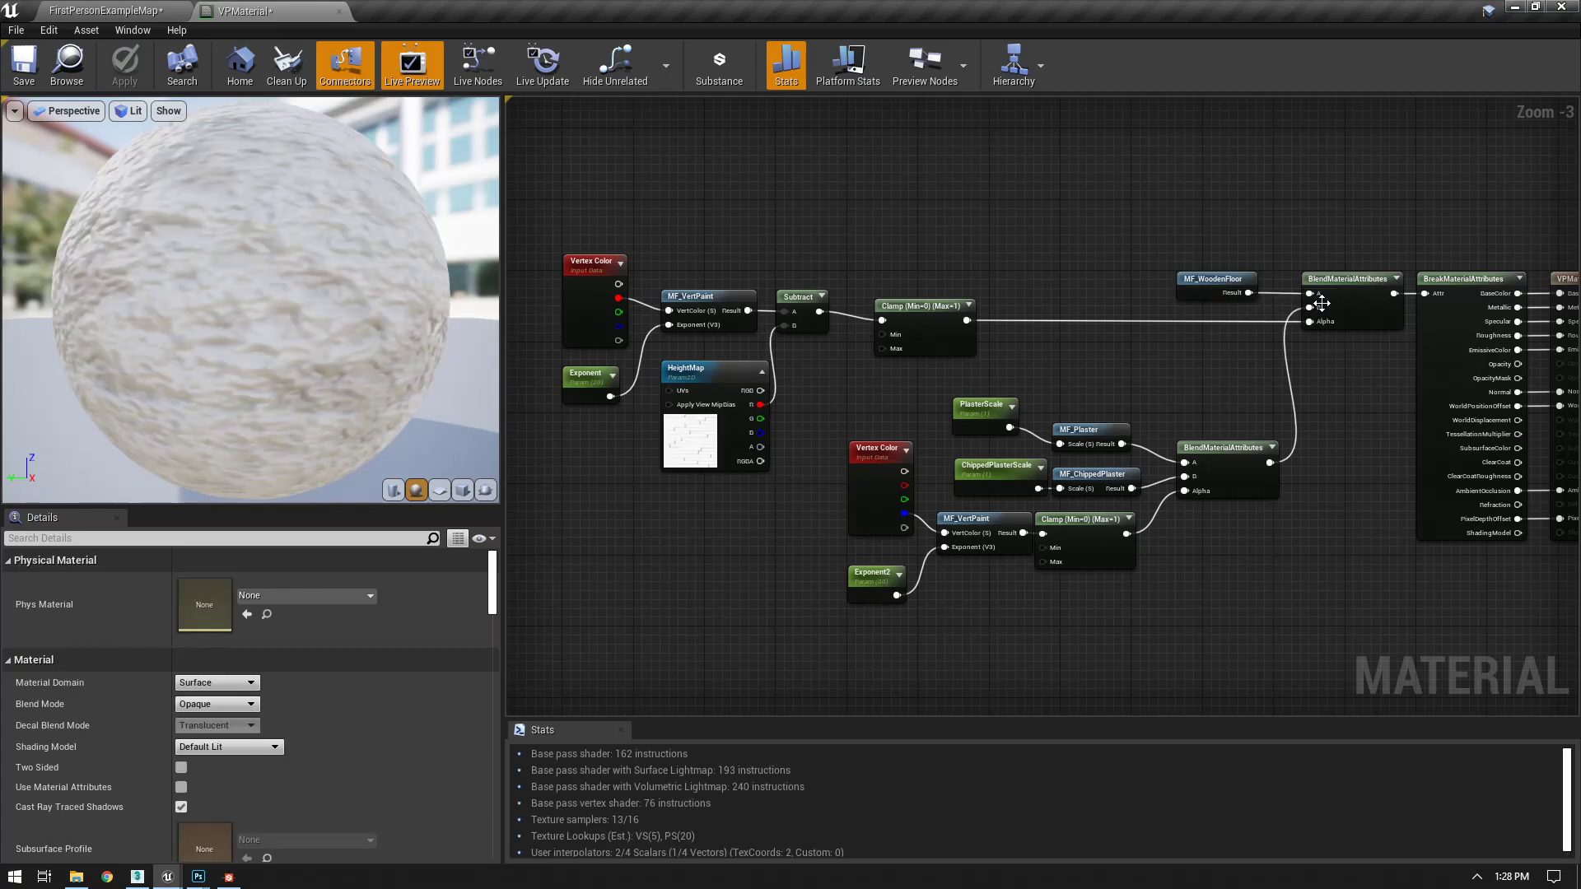